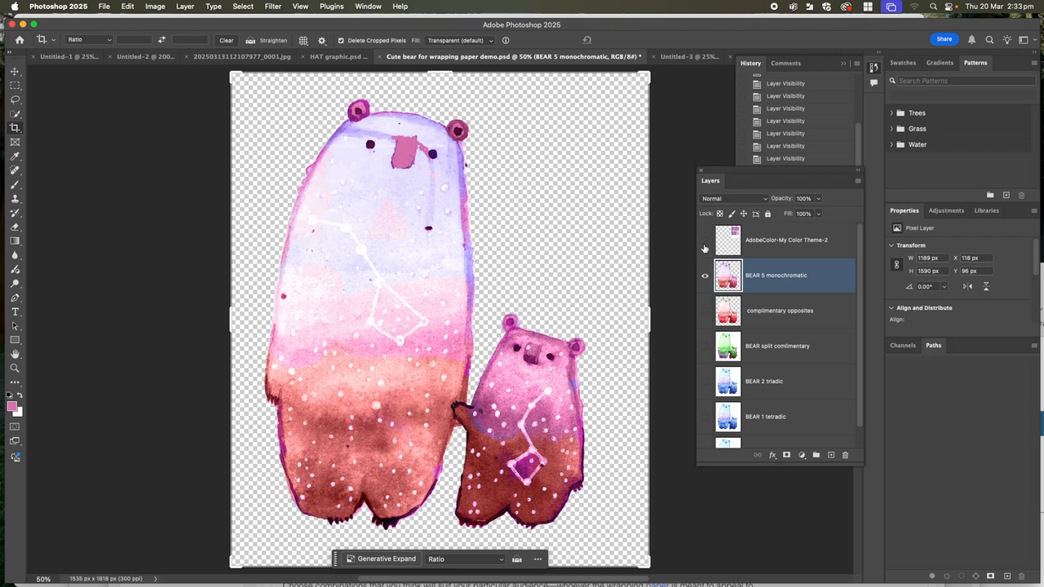
- Show the AdobeColor-My Color Theme-2 swatch layer beside the bears
left_click(706, 239)
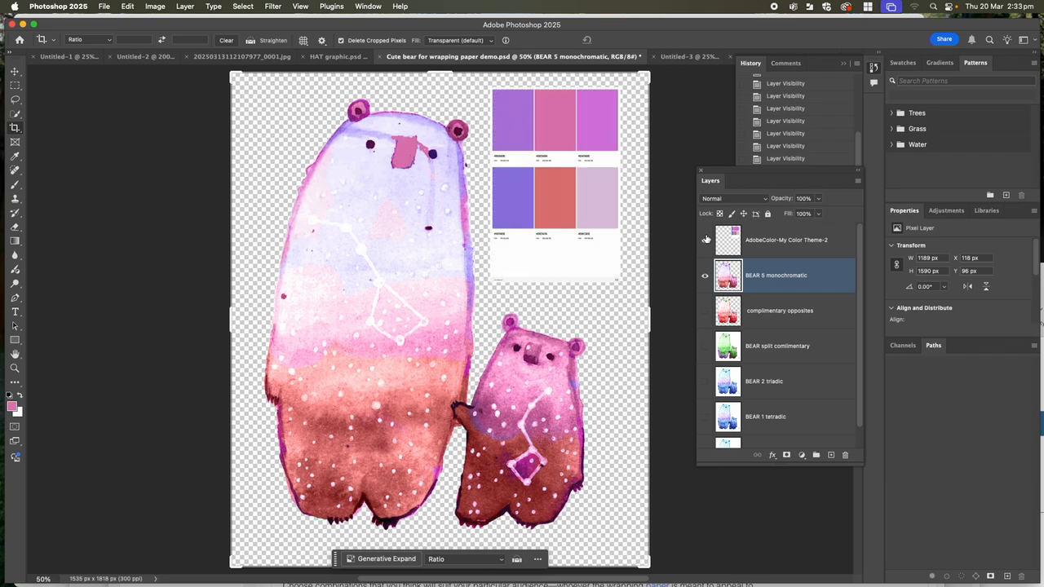
left_click(707, 239)
left_click(707, 239)
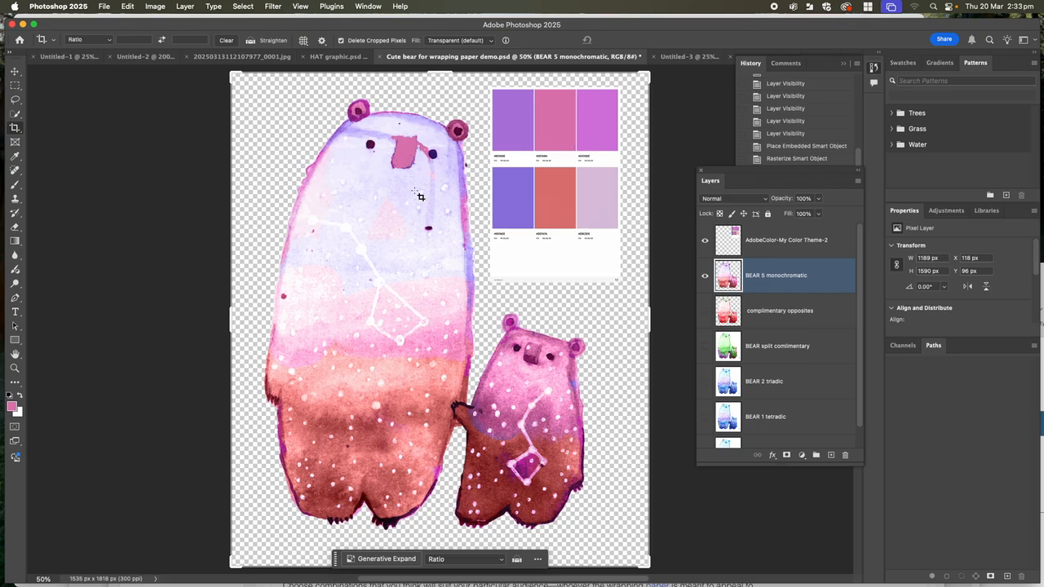
- Switch to Chrome, search for adobe.colour in a new tab and open the Adobe Color site from the results
left_click(152, 563)
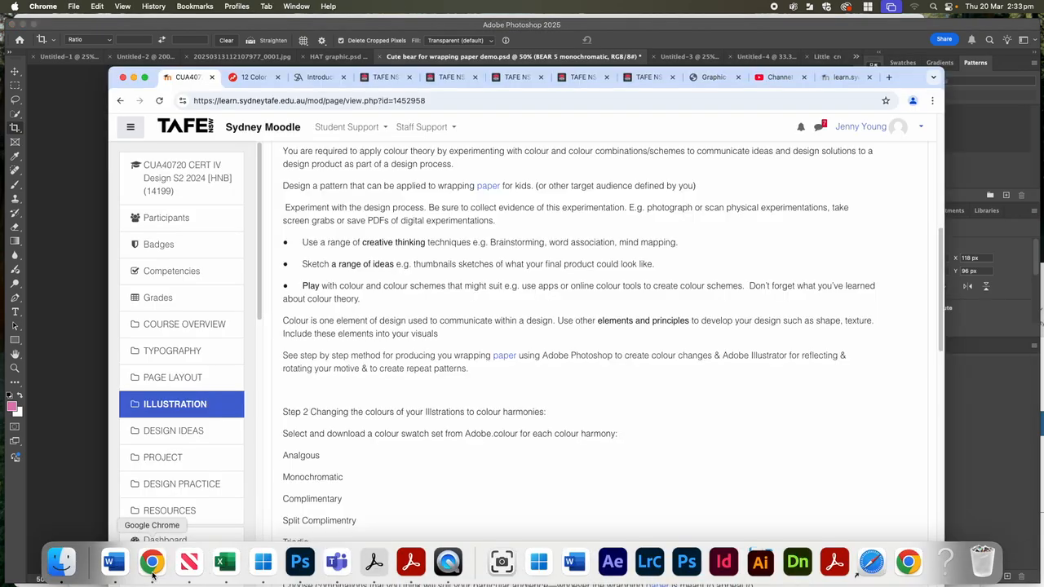
left_click(889, 76)
type("ad")
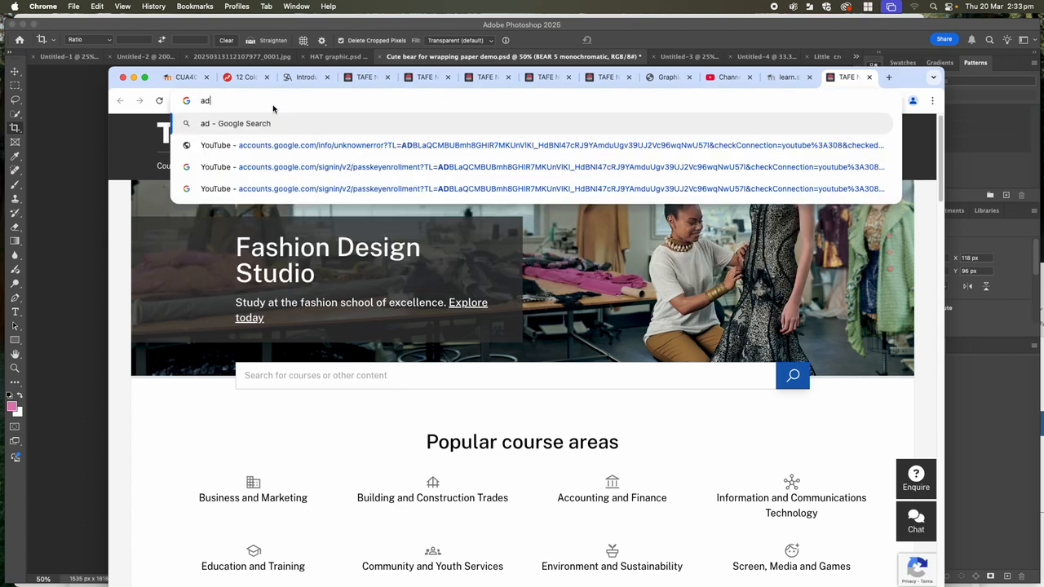
type("obe.colour")
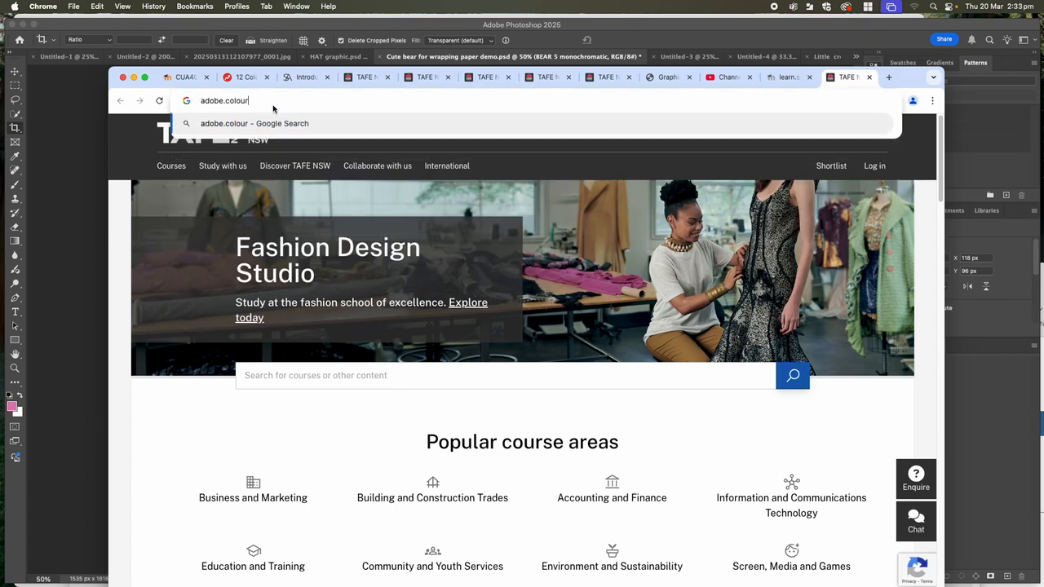
key("Return")
left_click(259, 237)
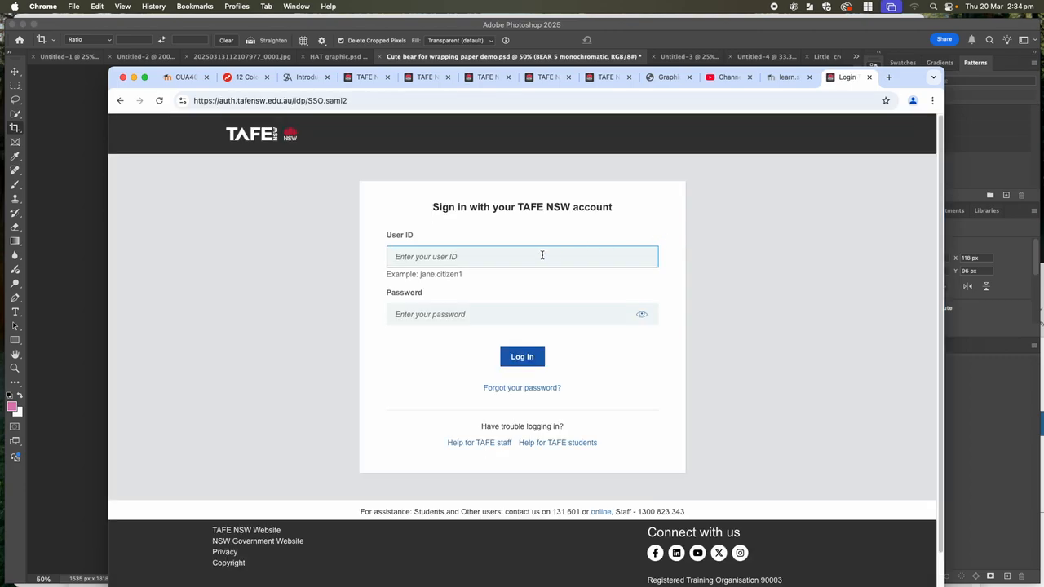
- Sign in to the TAFE NSW account with the user ID and password, and dismiss the offer to save the password
type("l")
key("Tab")
type("•")
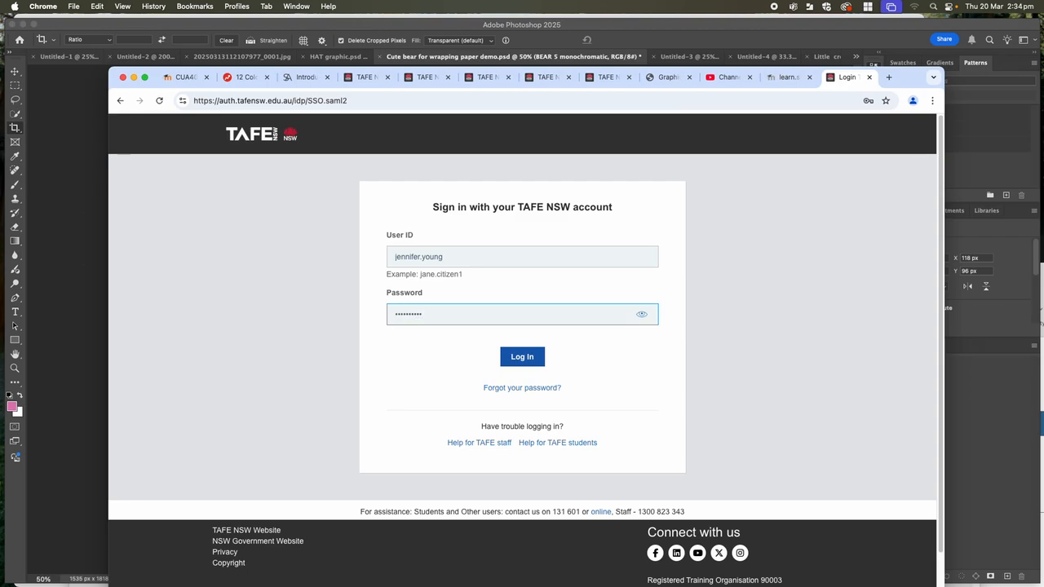
left_click(531, 357)
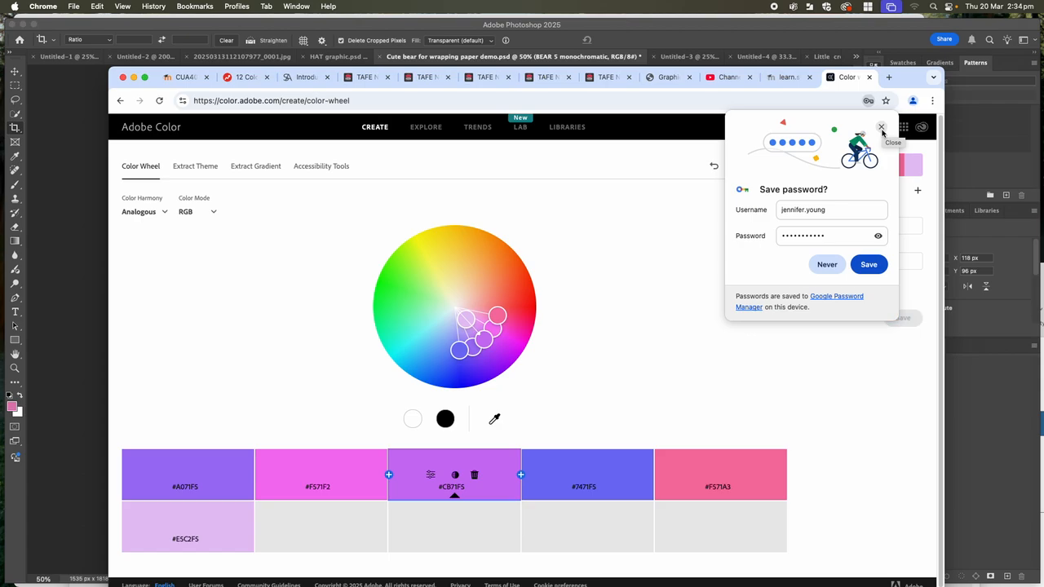
left_click(881, 128)
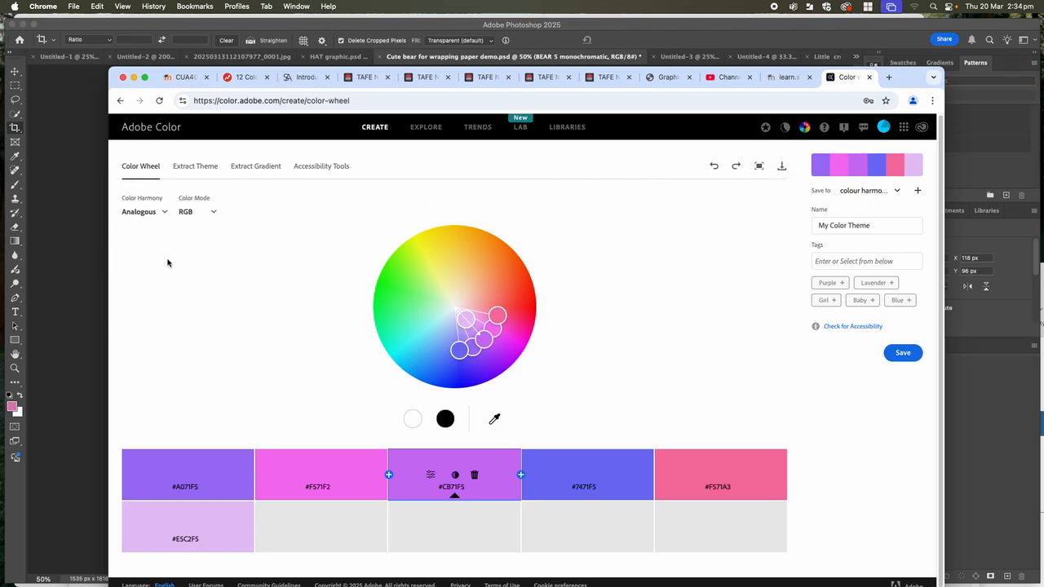
- Use the Analogous harmony and move the base colour on the wheel to green #34F528
left_click(165, 213)
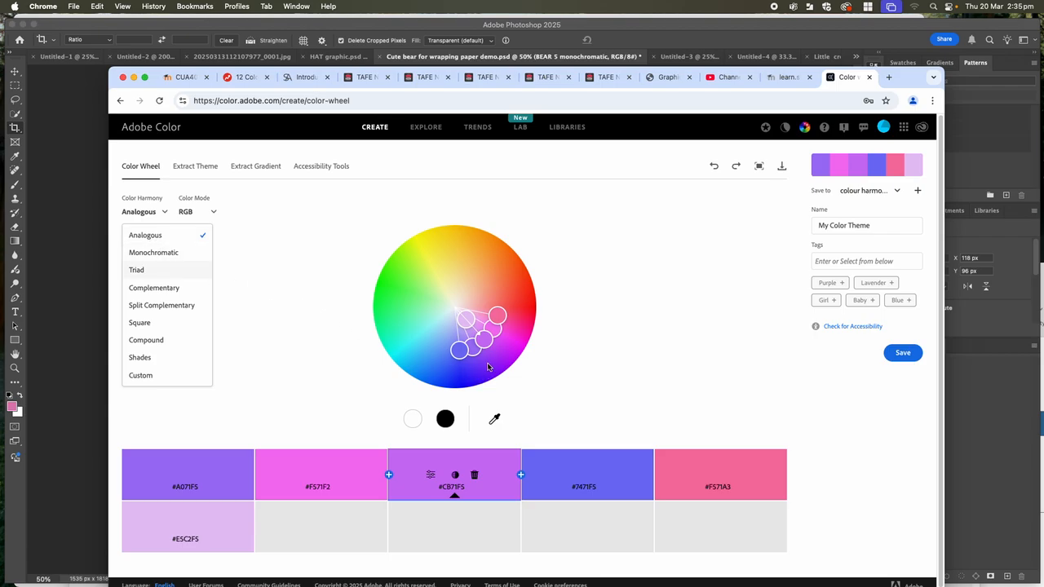
left_click(141, 236)
left_click(140, 213)
left_click(140, 214)
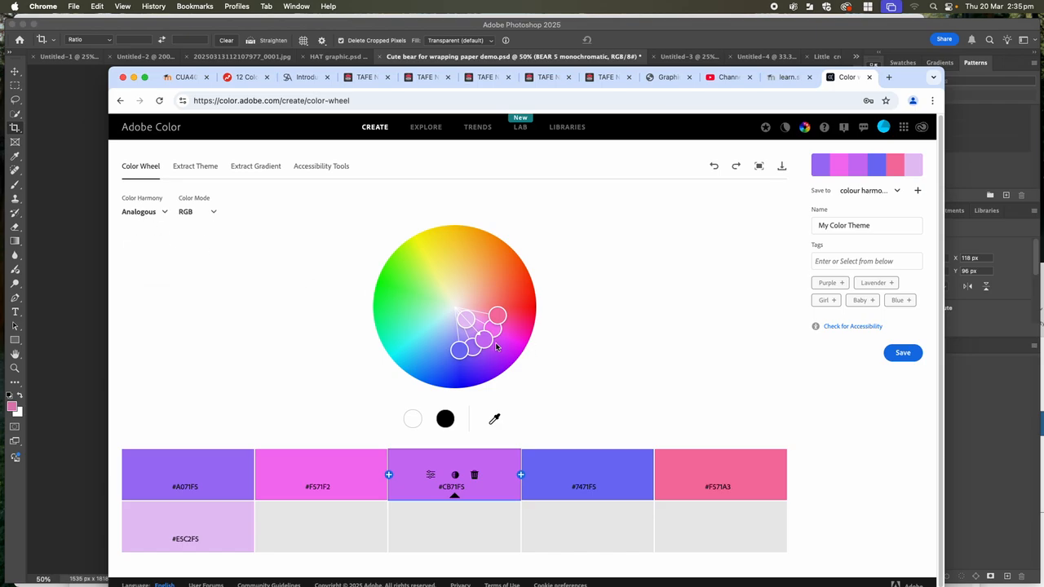
mouse_move(485, 341)
left_mouse_down()
mouse_move(503, 346)
mouse_move(513, 291)
mouse_move(490, 246)
mouse_move(443, 240)
mouse_move(451, 231)
mouse_move(424, 244)
mouse_move(441, 346)
mouse_move(433, 314)
mouse_move(389, 317)
mouse_move(392, 275)
mouse_move(408, 237)
mouse_move(465, 231)
mouse_move(518, 267)
mouse_move(486, 237)
mouse_move(445, 329)
mouse_move(433, 314)
mouse_move(443, 291)
mouse_move(526, 291)
mouse_move(520, 259)
mouse_move(493, 238)
mouse_move(456, 233)
mouse_move(500, 252)
mouse_move(493, 245)
mouse_move(522, 307)
mouse_move(481, 262)
mouse_move(402, 262)
mouse_move(444, 238)
mouse_move(493, 247)
mouse_move(476, 239)
mouse_move(405, 261)
mouse_move(390, 271)
mouse_move(393, 285)
left_mouse_up()
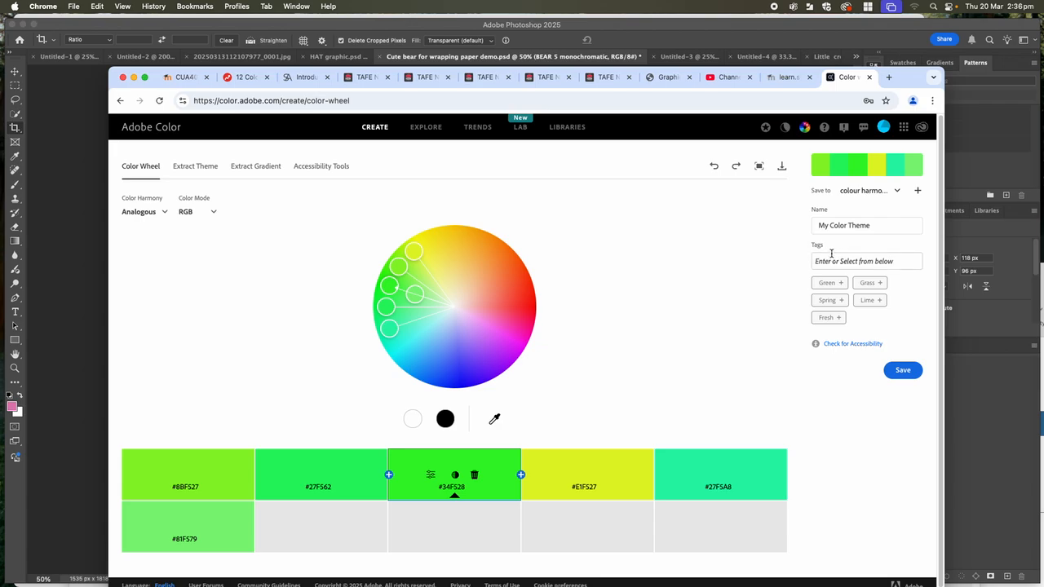
- Rename the colour theme with the student's first name followed by "analgous"
left_click(826, 227)
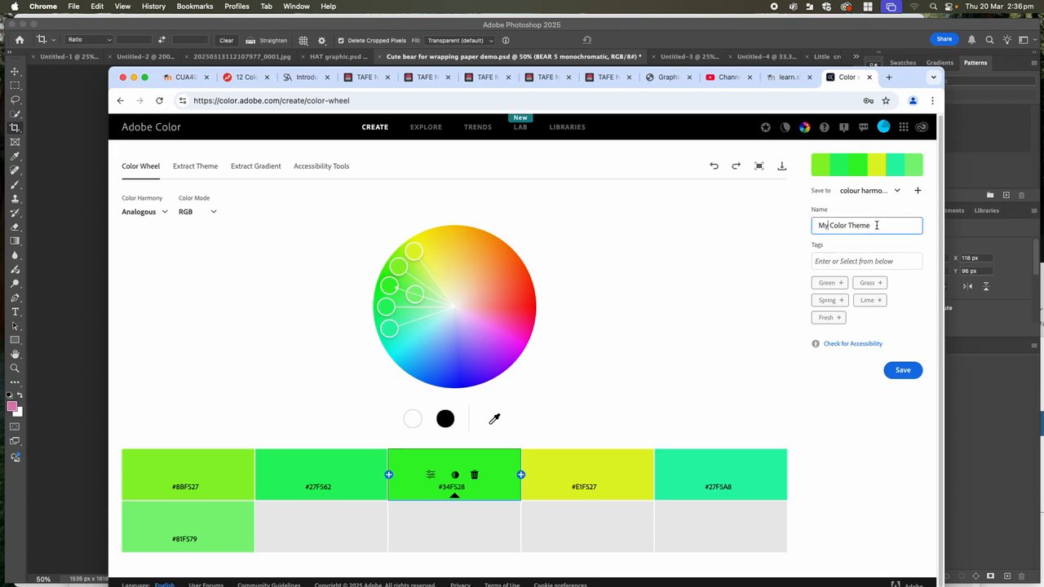
left_click_drag(876, 225, 811, 228)
key("BackSpace")
type("Patrick analgous")
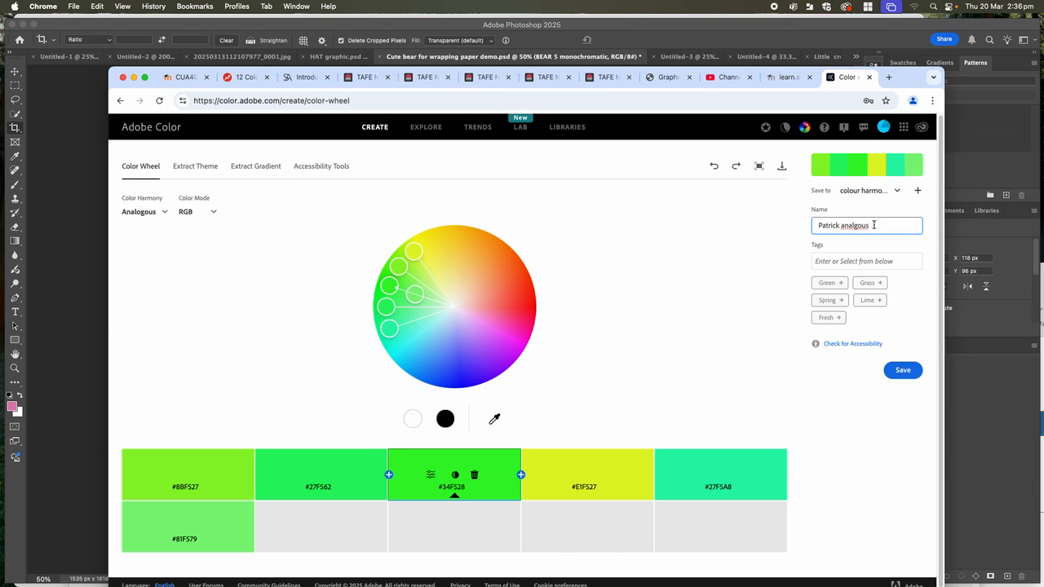
- Download the analogous theme as a JPEG into a new Downloads folder named "Illustration wrapping paper colour swatches"
left_click(782, 168)
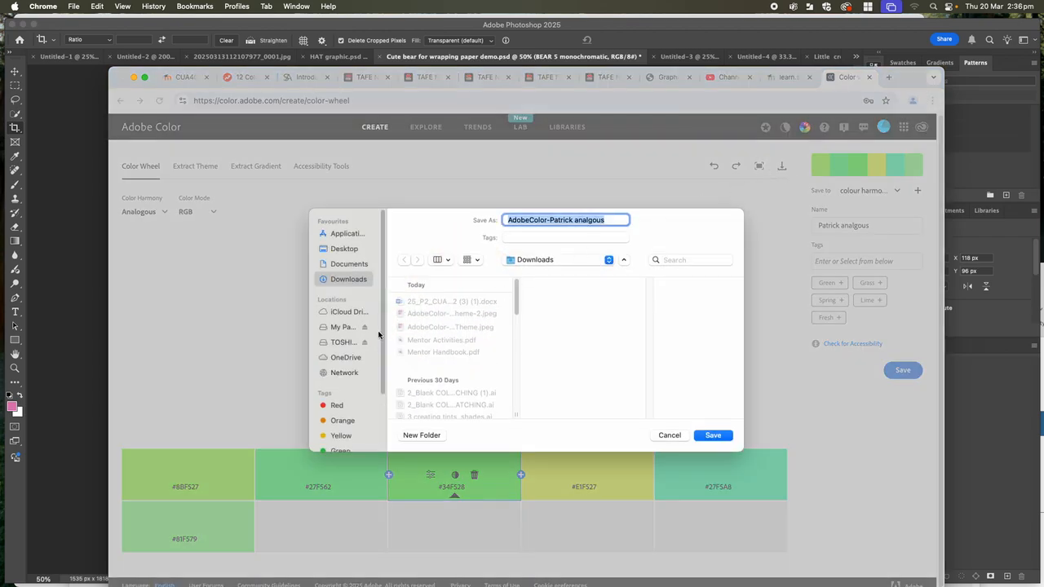
left_click(421, 435)
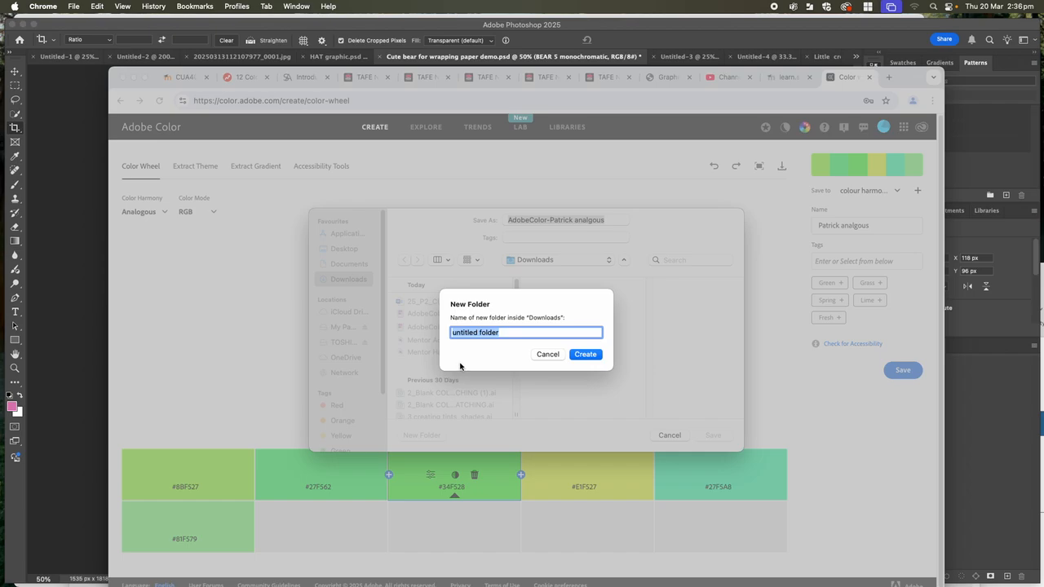
key("BackSpace")
type("llustration wrapping paper")
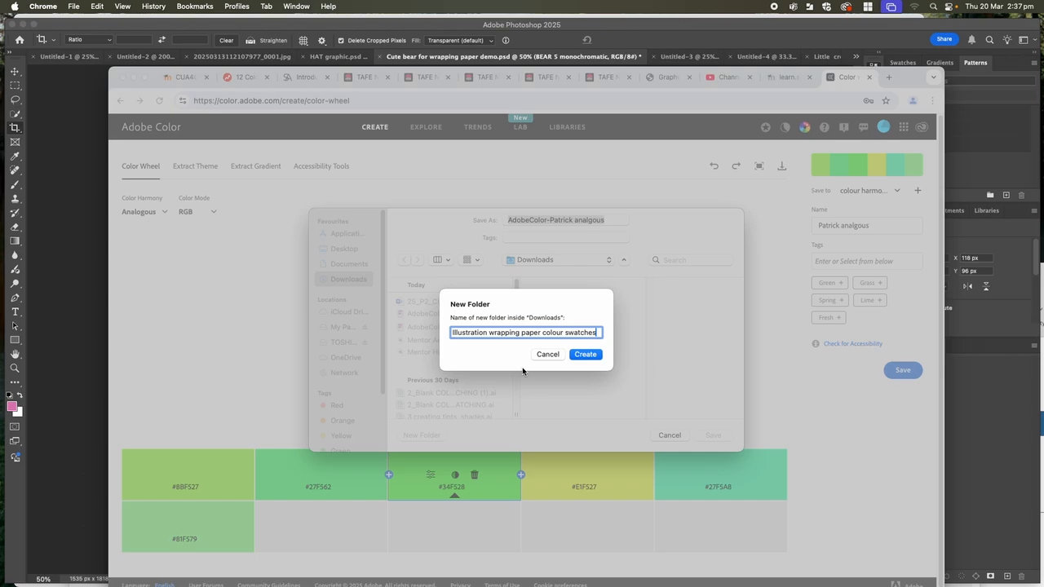
left_click(586, 354)
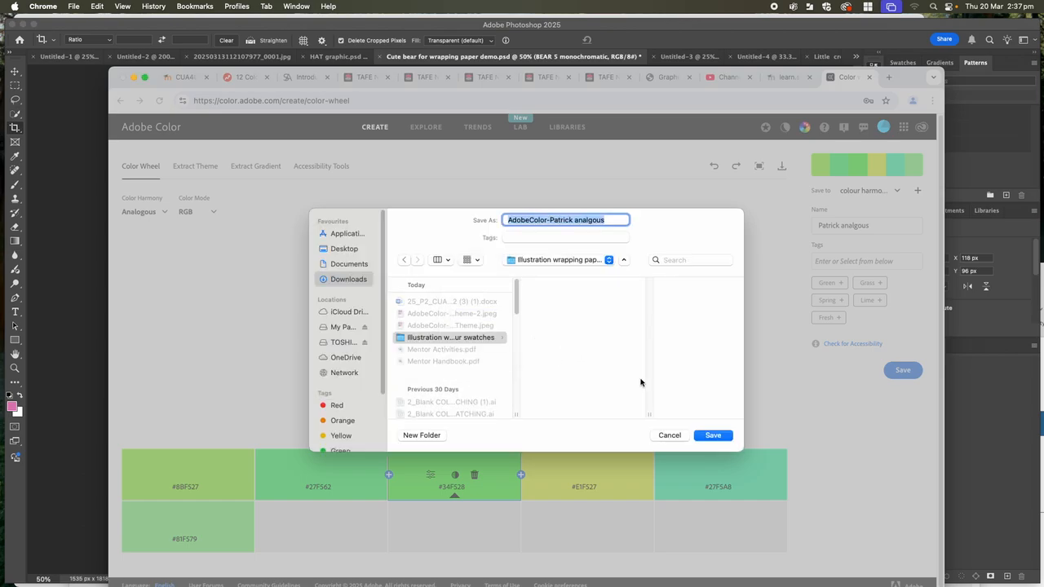
left_click(713, 436)
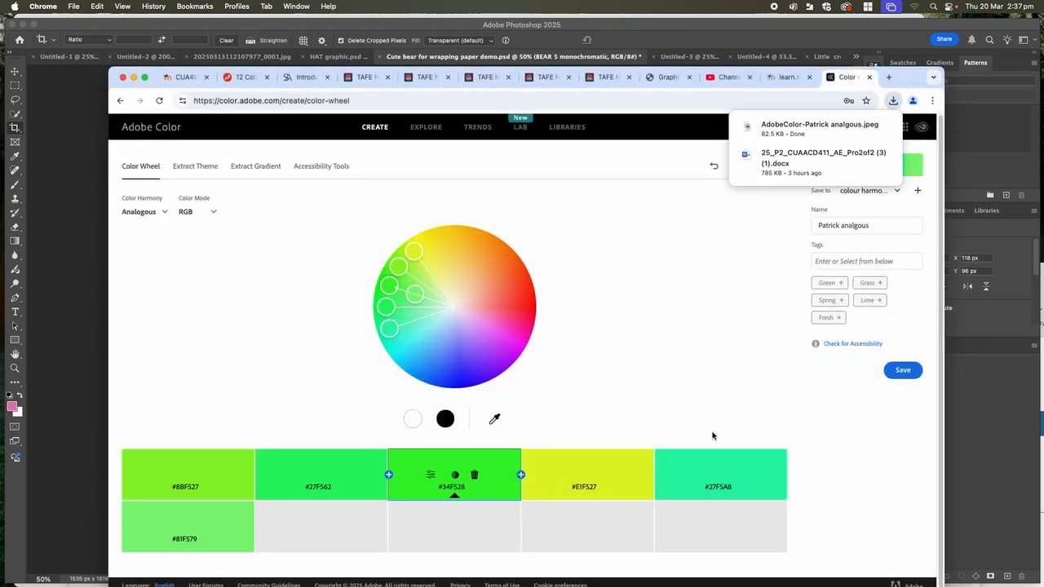
- Change the colour harmony to Monochromatic and move the base colour on the wheel to pink #F5298F
left_click(160, 213)
left_click(160, 256)
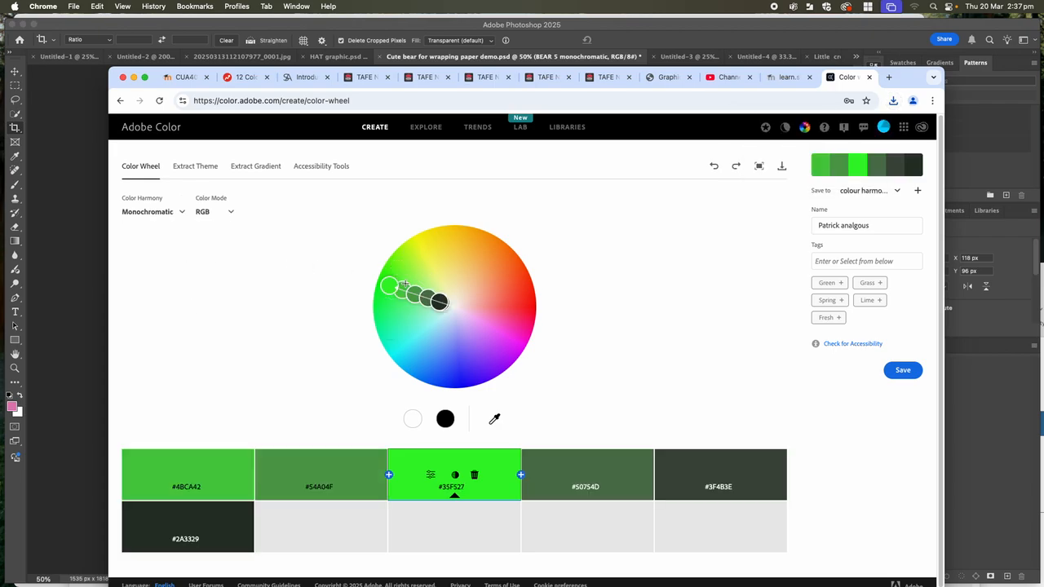
mouse_move(390, 285)
left_mouse_down()
mouse_move(407, 296)
mouse_move(489, 275)
mouse_move(532, 319)
mouse_move(525, 347)
mouse_move(529, 293)
mouse_move(492, 329)
mouse_move(498, 311)
mouse_move(523, 324)
left_mouse_up()
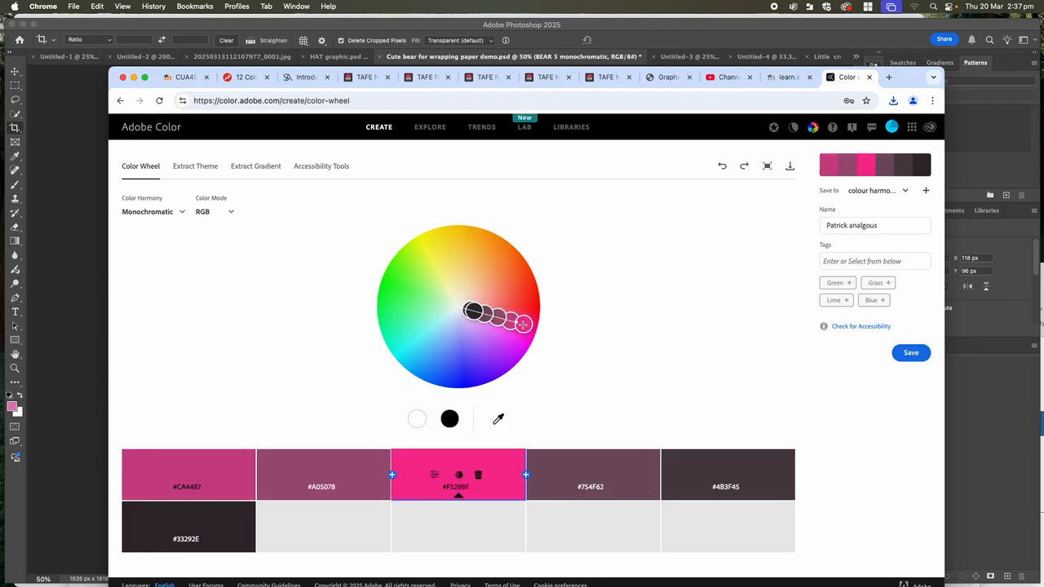
- Build a Triad harmony with a green #5BF520 base, softening the orange to #F5996E and the blue to #6066F4
left_click(183, 214)
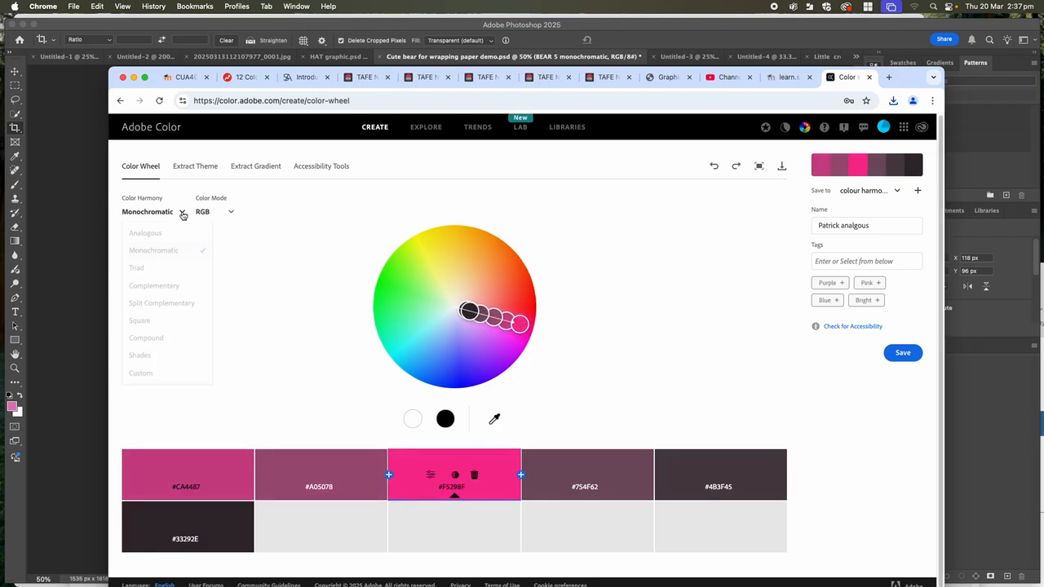
left_click(146, 272)
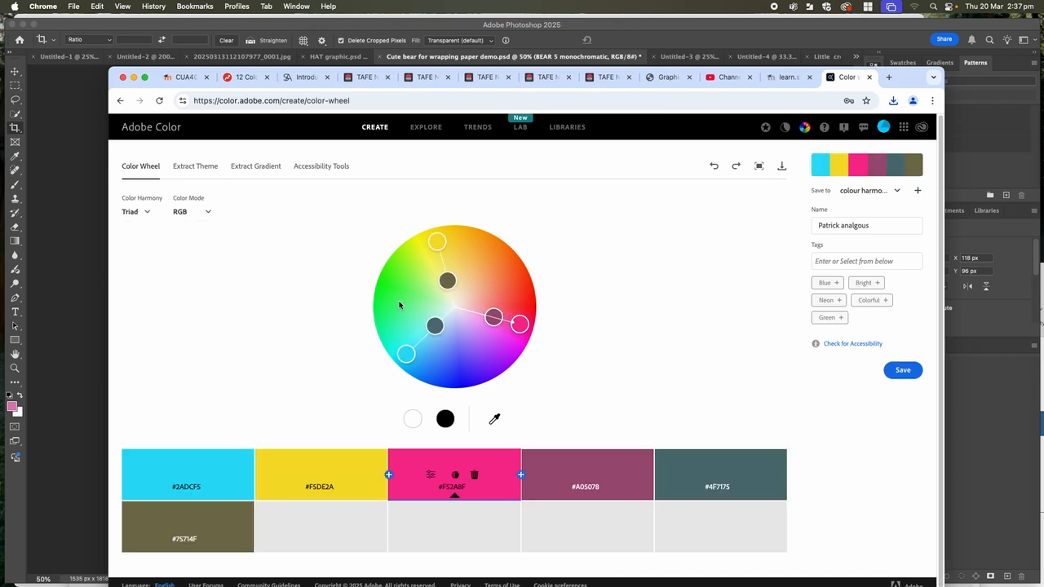
mouse_move(519, 325)
left_mouse_down()
mouse_move(522, 302)
mouse_move(500, 275)
mouse_move(510, 256)
mouse_move(530, 299)
mouse_move(509, 269)
left_mouse_up()
mouse_move(395, 277)
left_mouse_down()
mouse_move(414, 275)
mouse_move(402, 284)
mouse_move(410, 291)
mouse_move(396, 270)
left_mouse_up()
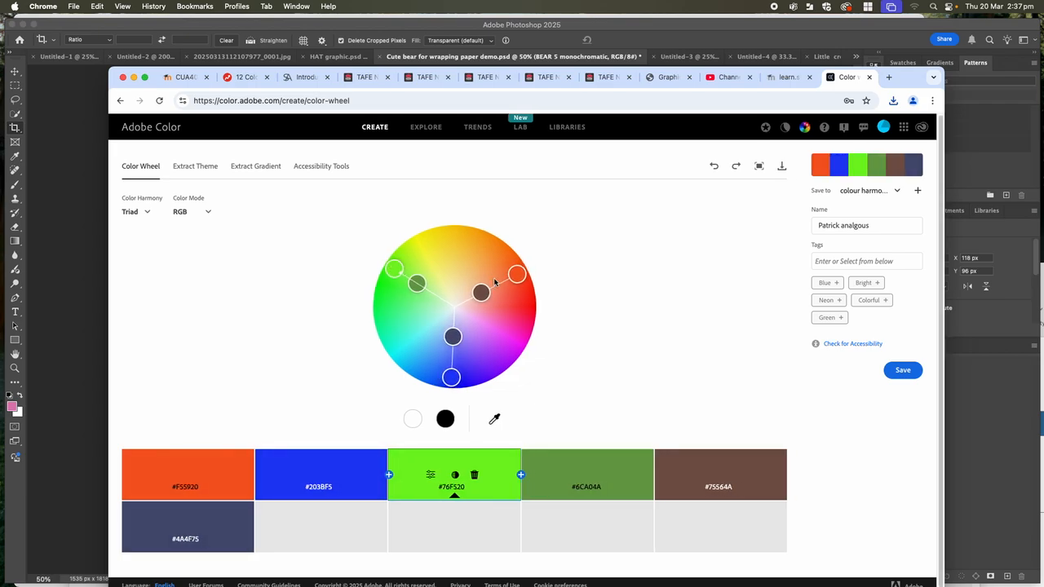
left_click_drag(512, 275, 496, 284)
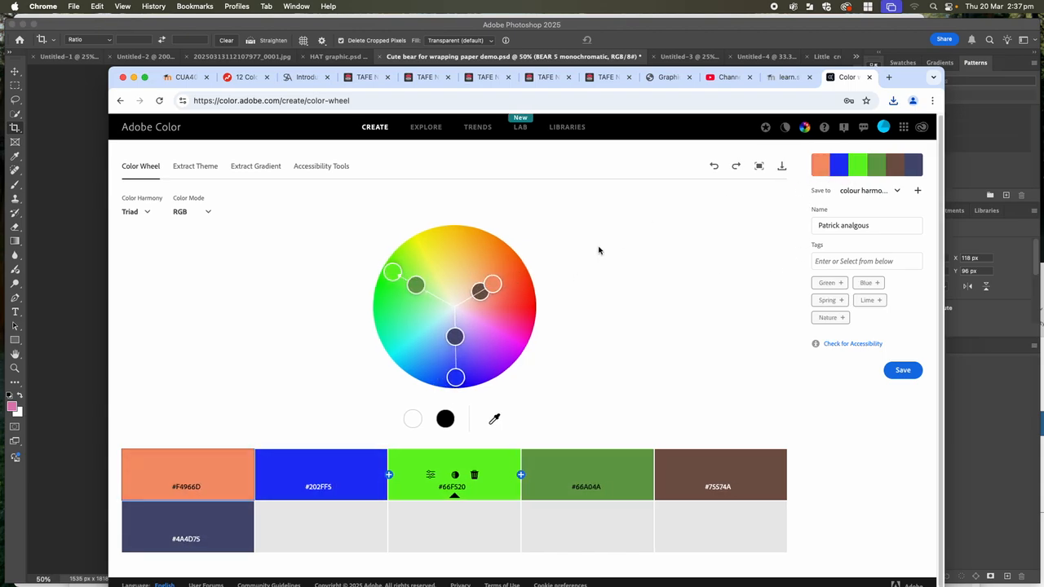
left_click_drag(456, 377, 456, 355)
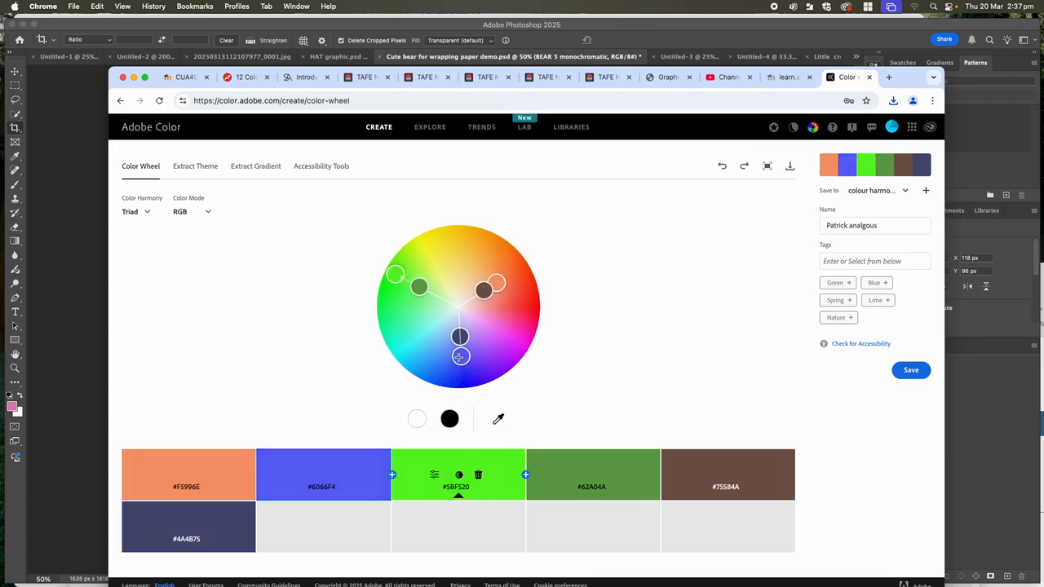
- Change the theme name's ending to "triadic" after the student's first name, and download the theme as a JPEG
left_click(897, 192)
left_click(845, 219)
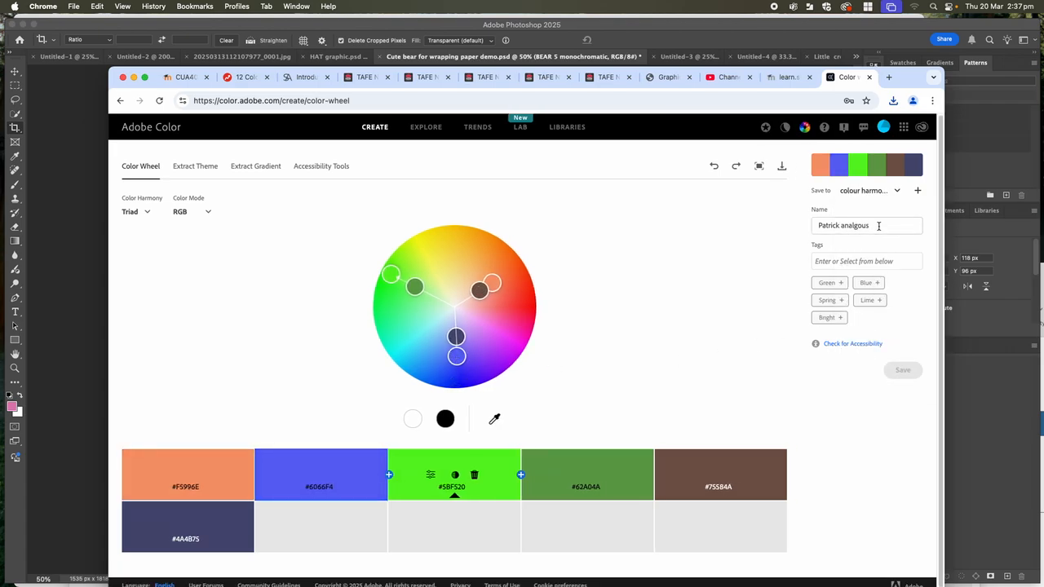
double_click(845, 225)
key("BackSpace")
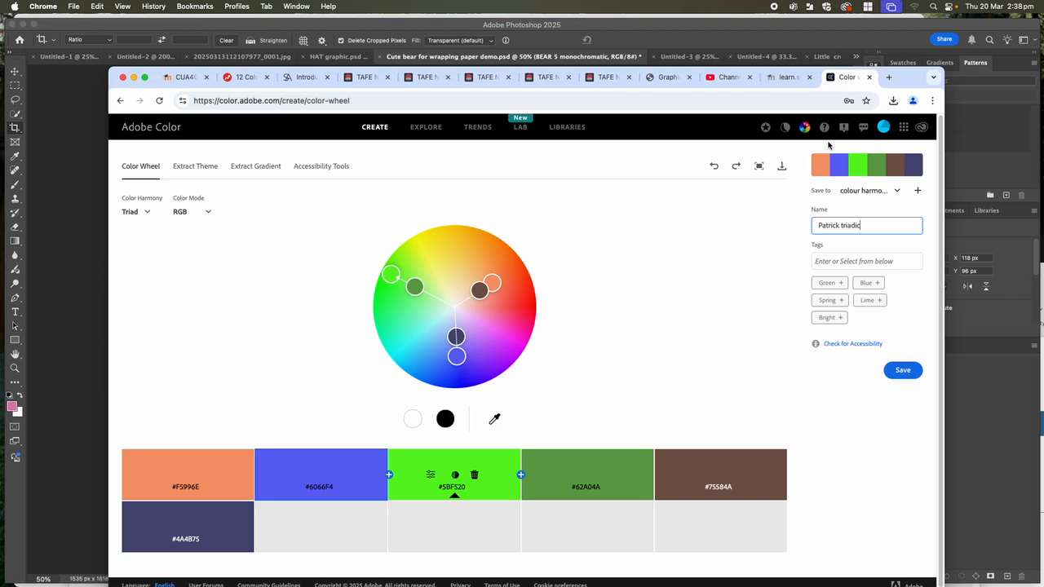
left_click(783, 168)
left_click(714, 435)
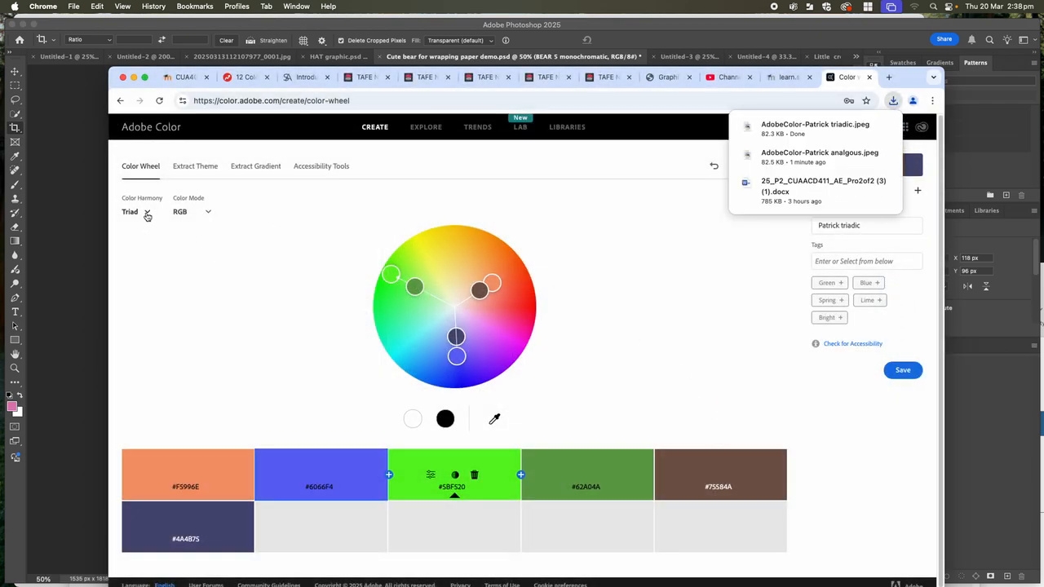
- Build a Complementary harmony with a red #F53700 base and its green opposite adjusted to #10F4B5
left_click(147, 213)
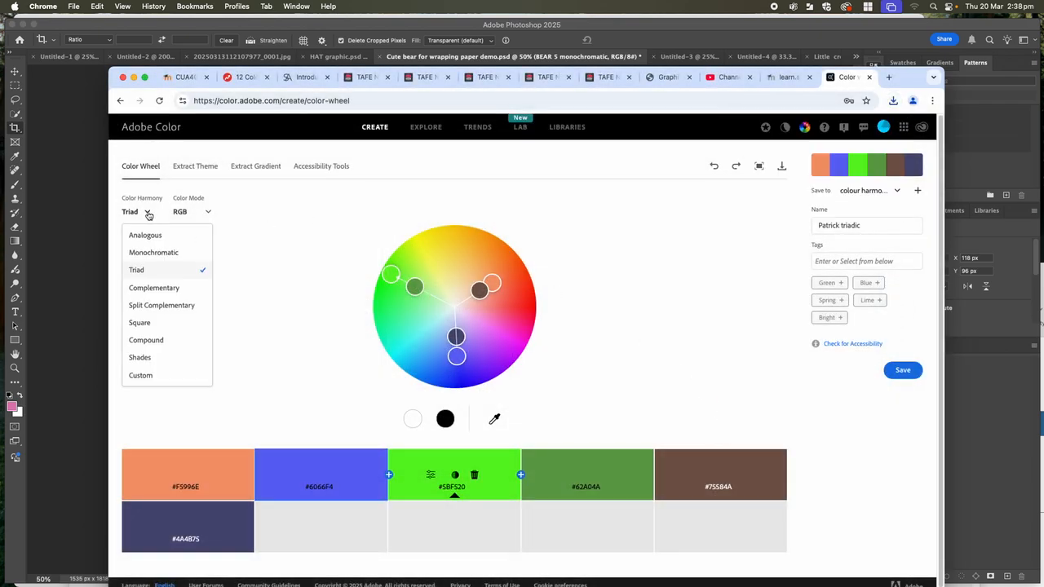
left_click(155, 291)
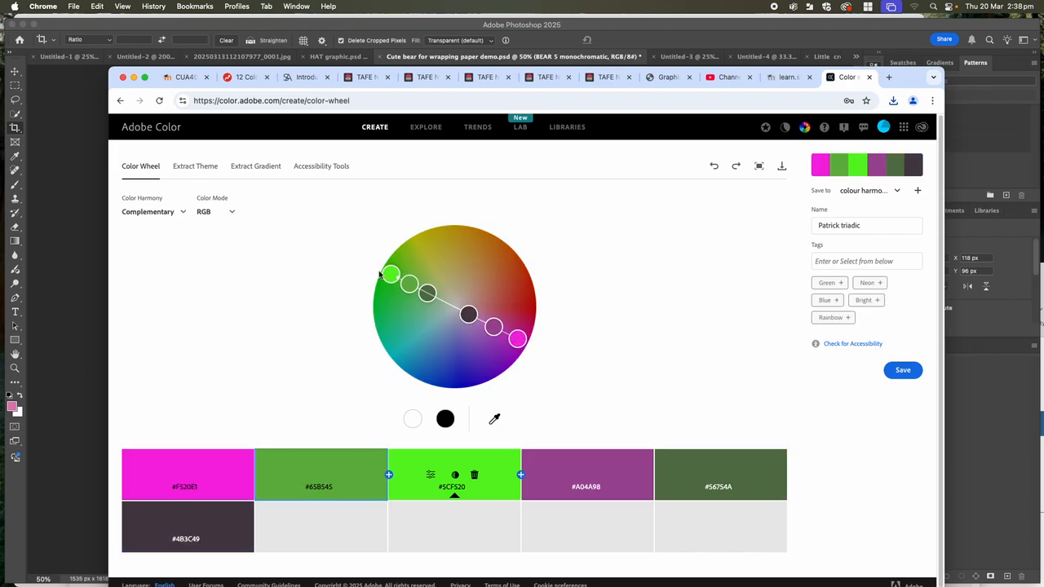
mouse_move(391, 272)
left_mouse_down()
mouse_move(415, 256)
mouse_move(492, 249)
mouse_move(528, 278)
mouse_move(511, 283)
mouse_move(498, 285)
mouse_move(526, 273)
mouse_move(517, 247)
mouse_move(533, 276)
left_mouse_up()
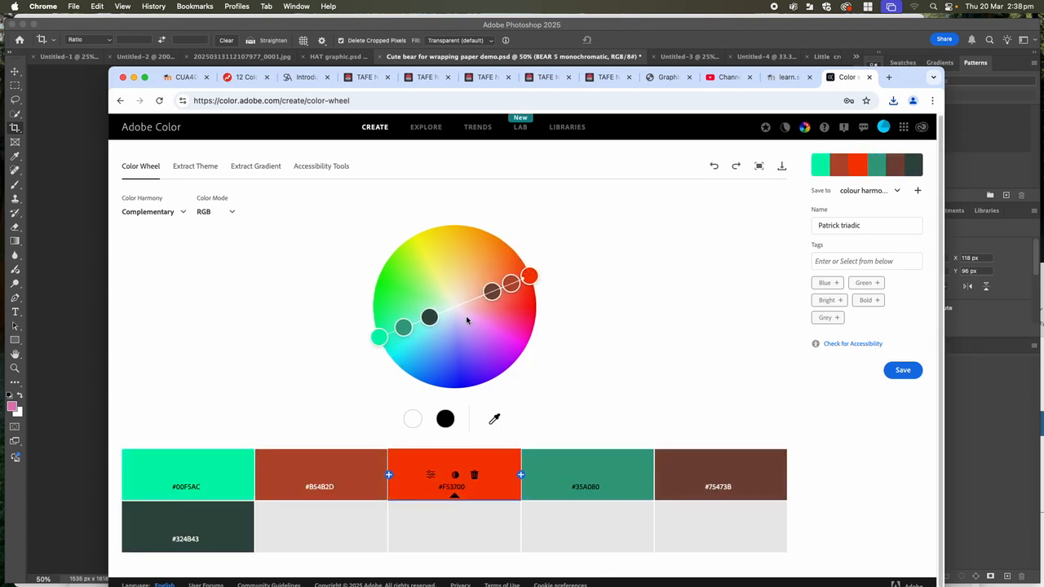
mouse_move(404, 331)
left_mouse_down()
mouse_move(417, 325)
mouse_move(380, 337)
left_mouse_up()
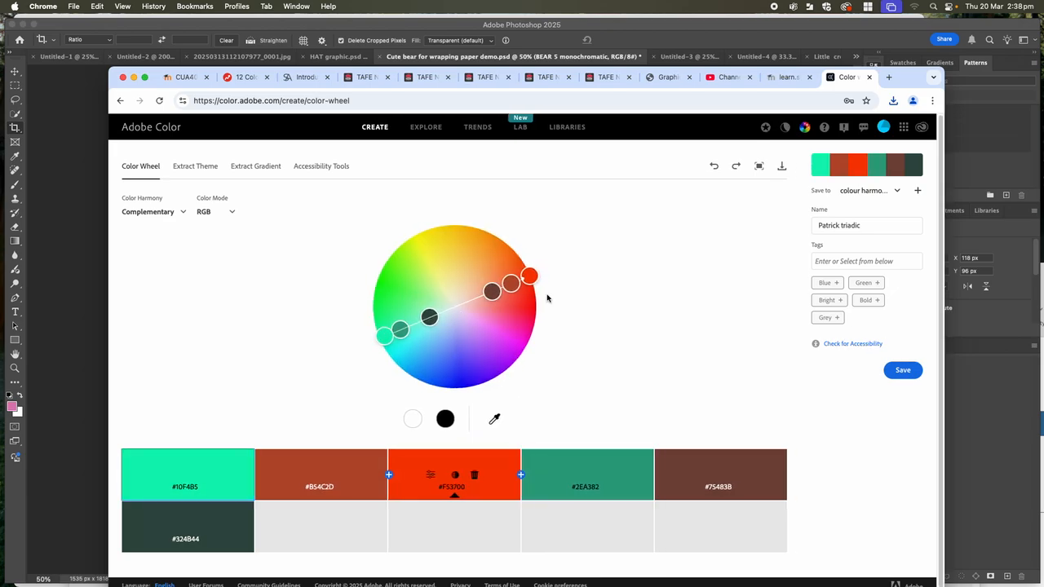
- Change the theme name's ending to "complimentry" after the student's first name, and save it to the colour harmony 2 library
left_click_drag(874, 226, 846, 226)
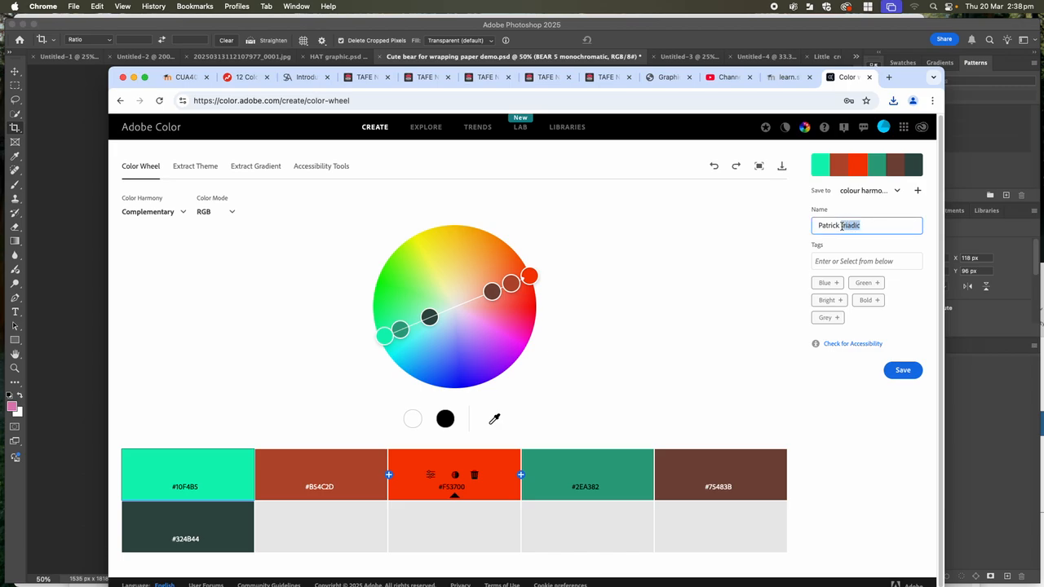
key("BackSpace")
left_click(904, 372)
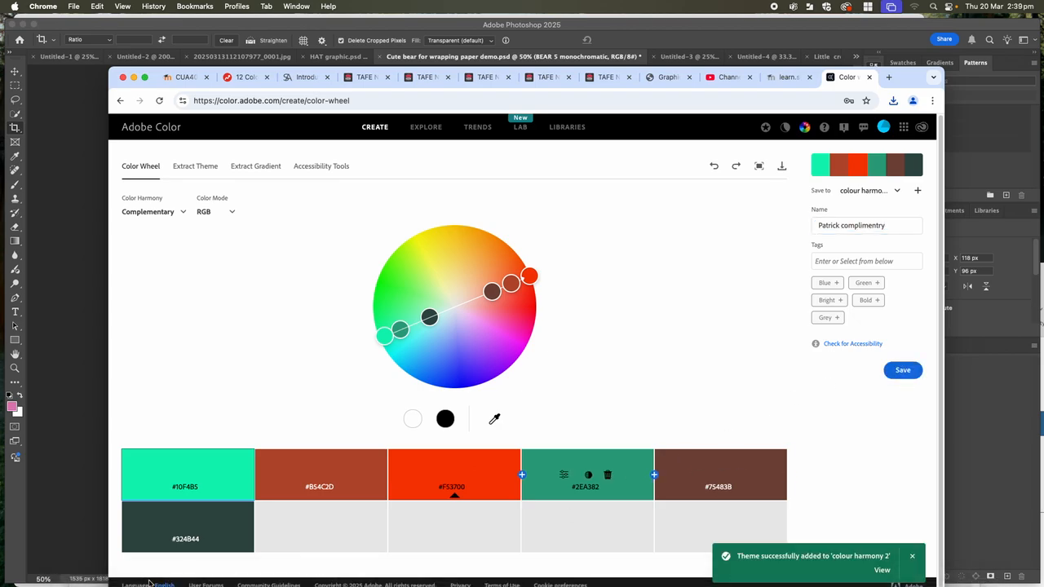
- Switch to Photoshop and toggle the My Color Theme-2 swatch layer off and back on to compare the bear artwork
left_click(84, 533)
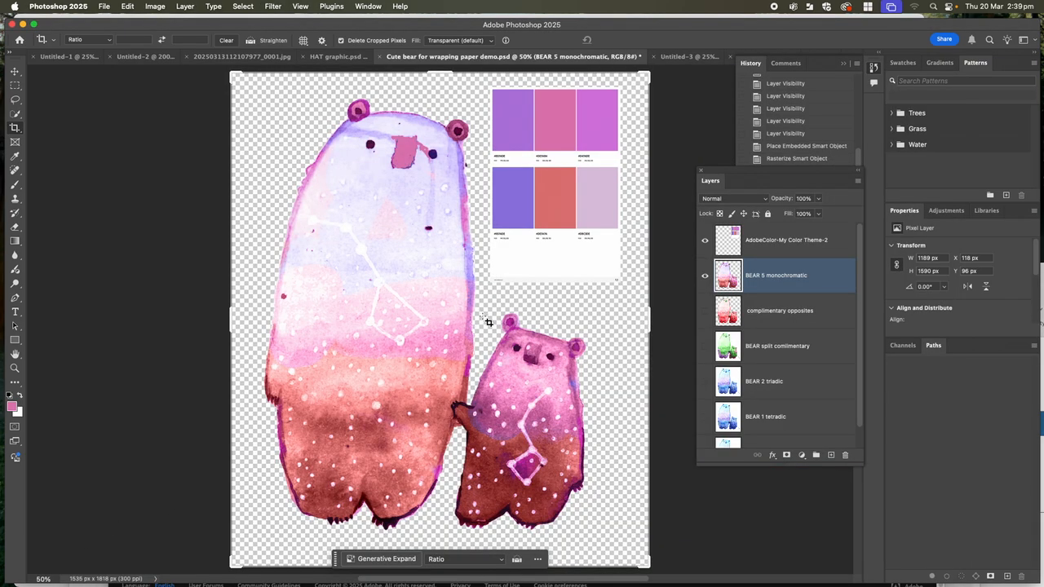
left_click(705, 239)
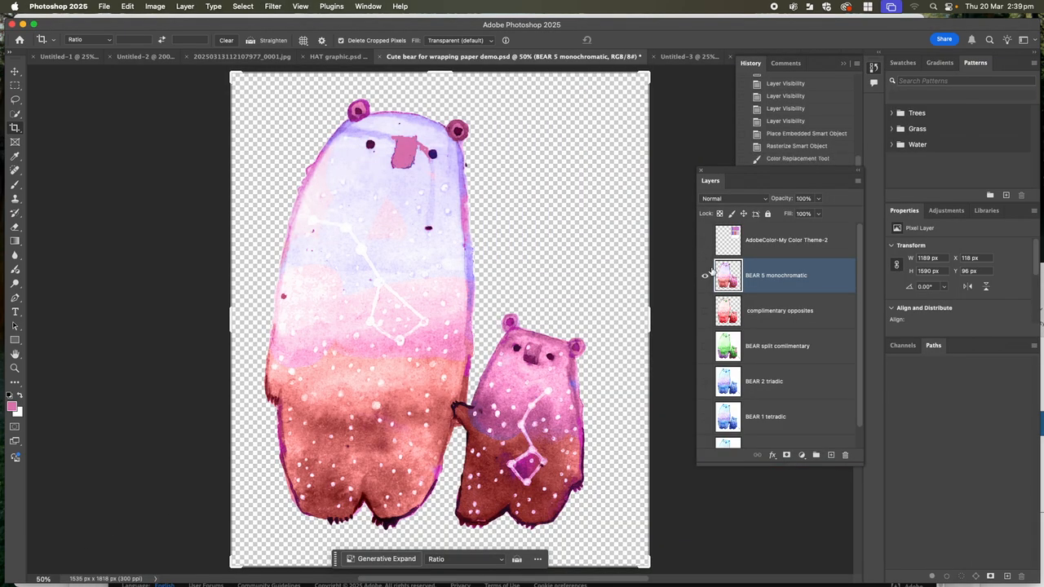
left_click(705, 240)
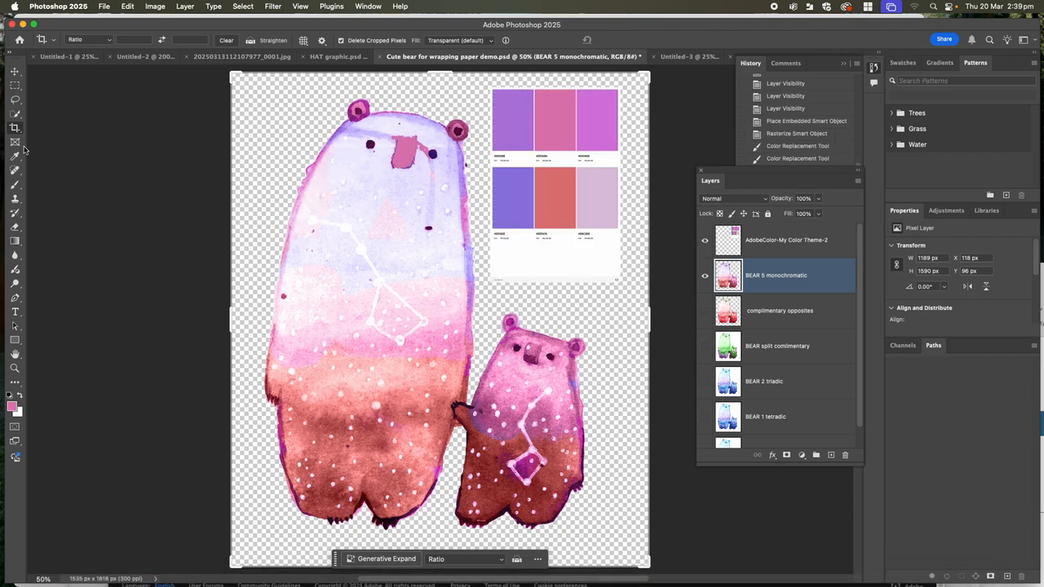
- Place the triadic Adobe Color JPEG as an embedded image from the illustration wrapping paper colour swatches folder in Downloads
left_click(103, 6)
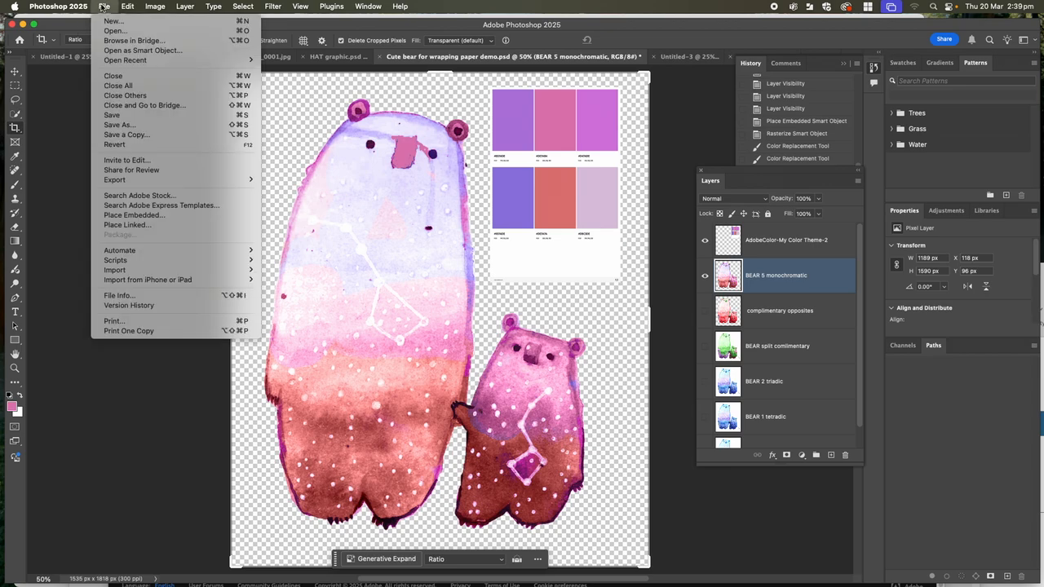
left_click(124, 216)
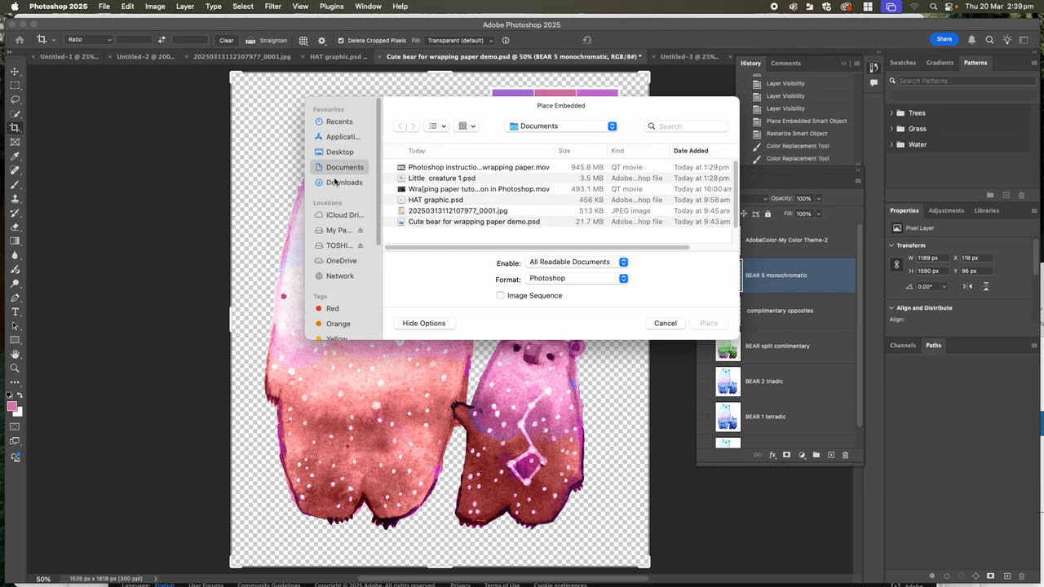
left_click(333, 154)
left_click(330, 181)
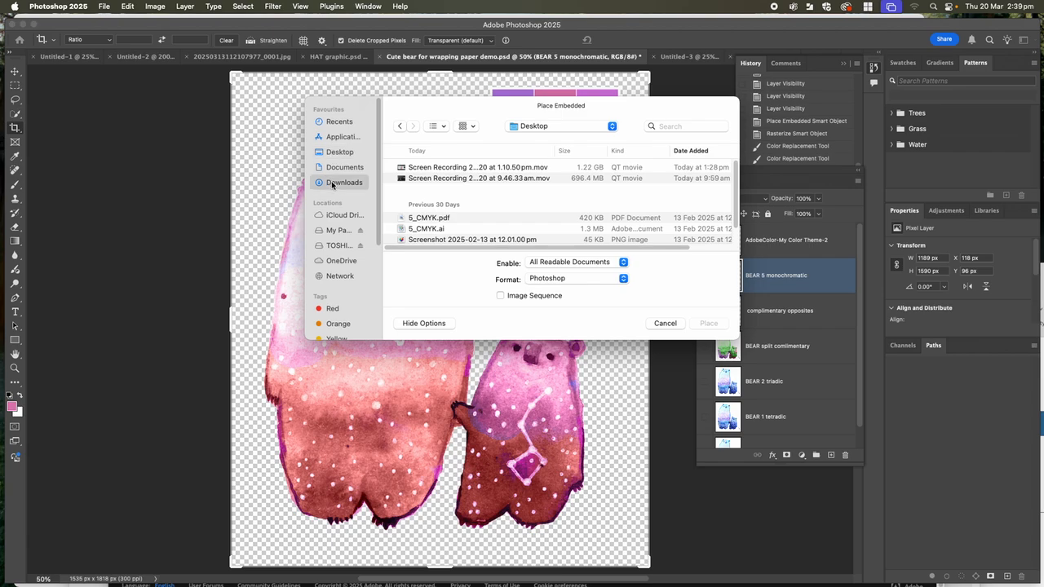
double_click(415, 168)
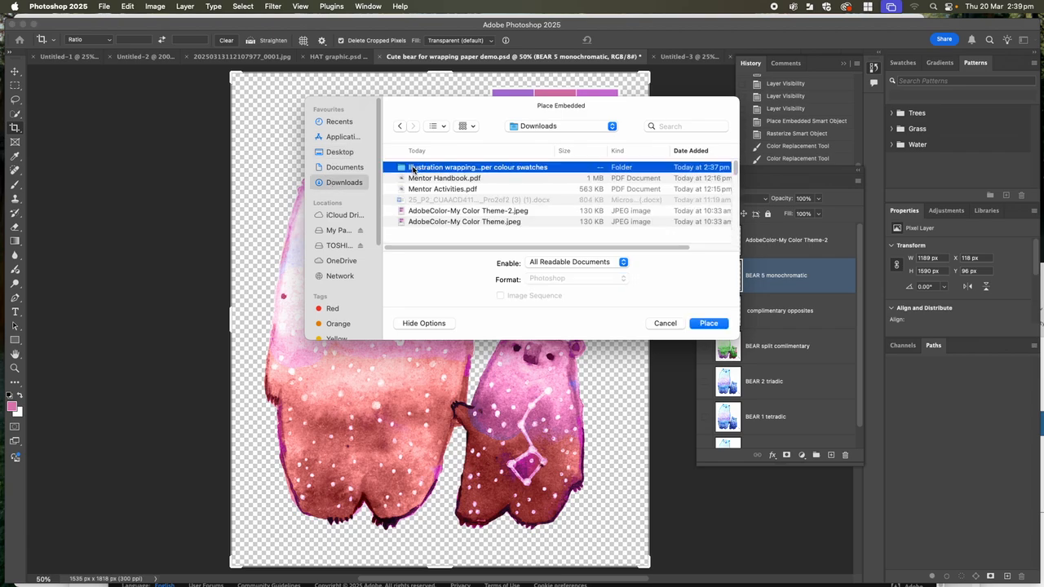
left_click(413, 168)
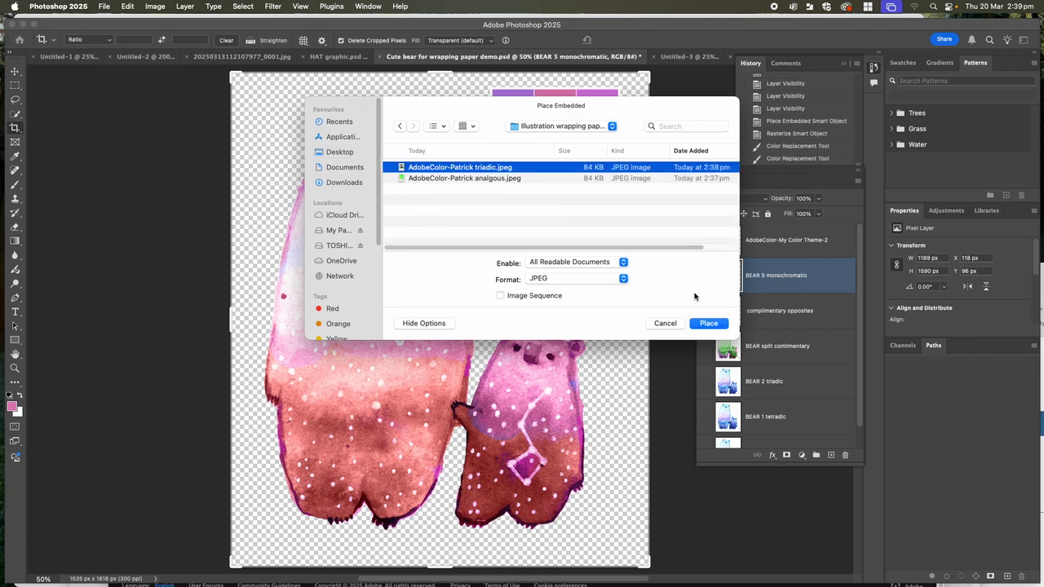
left_click(708, 323)
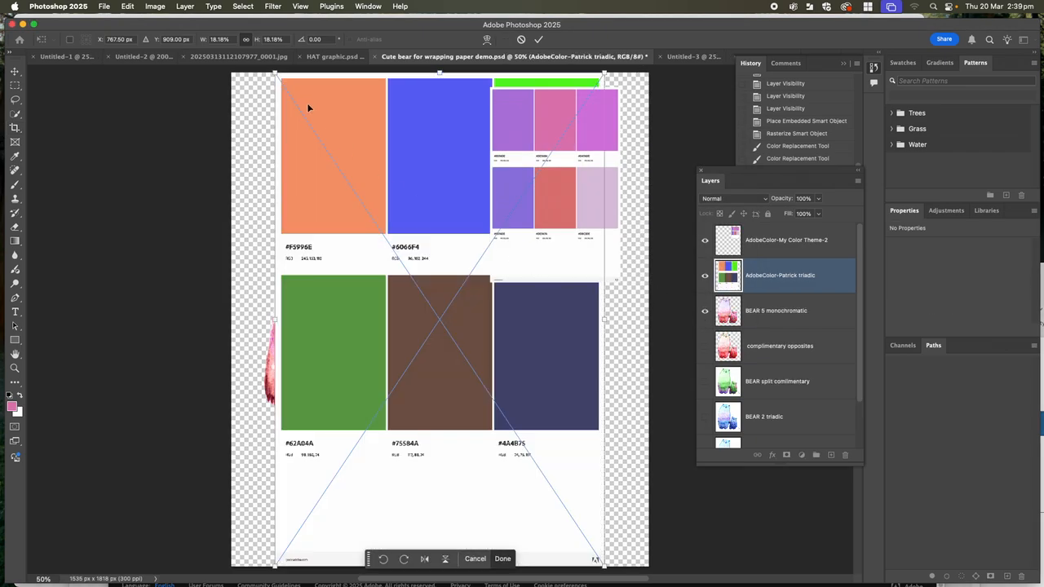
- Scale the placed triadic swatches down to about 6.7% and hide the My Color Theme-2 layer
left_click_drag(274, 72, 498, 374)
left_click(705, 240)
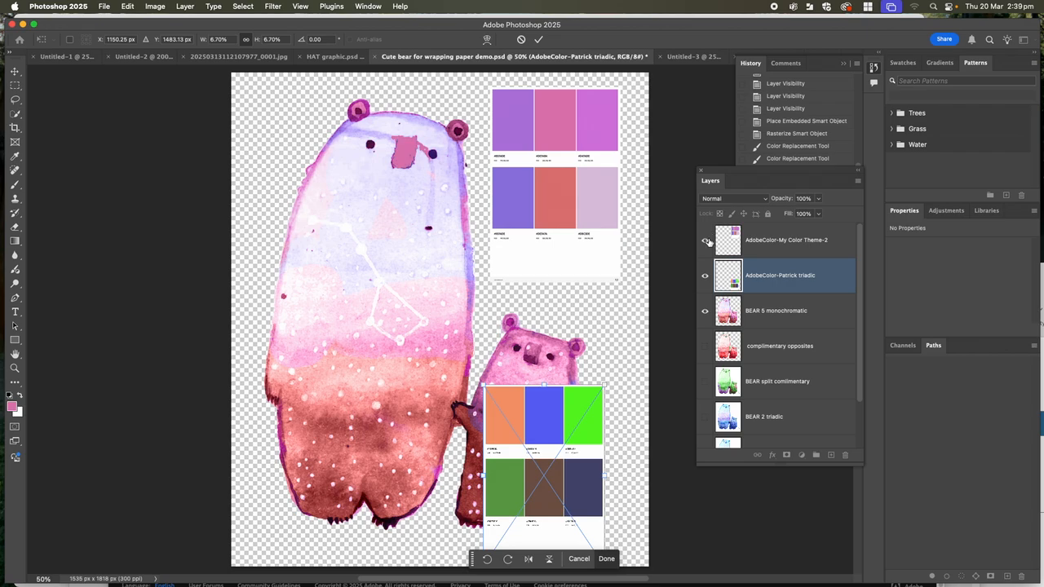
- Move the triadic swatches to the upper-right corner of the canvas beside the large bear, and toggle their visibility to check them
key("c")
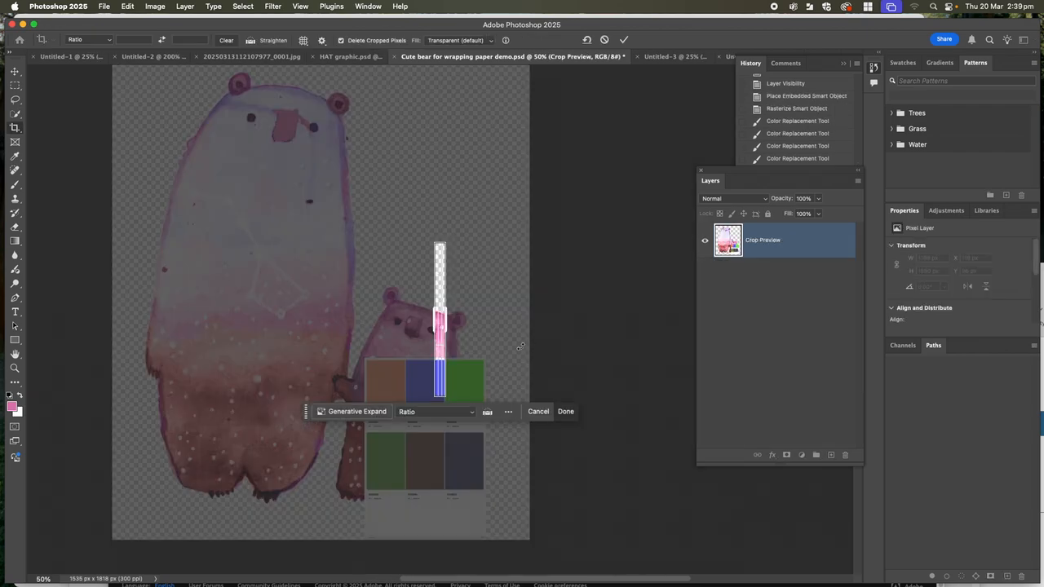
left_click(538, 411)
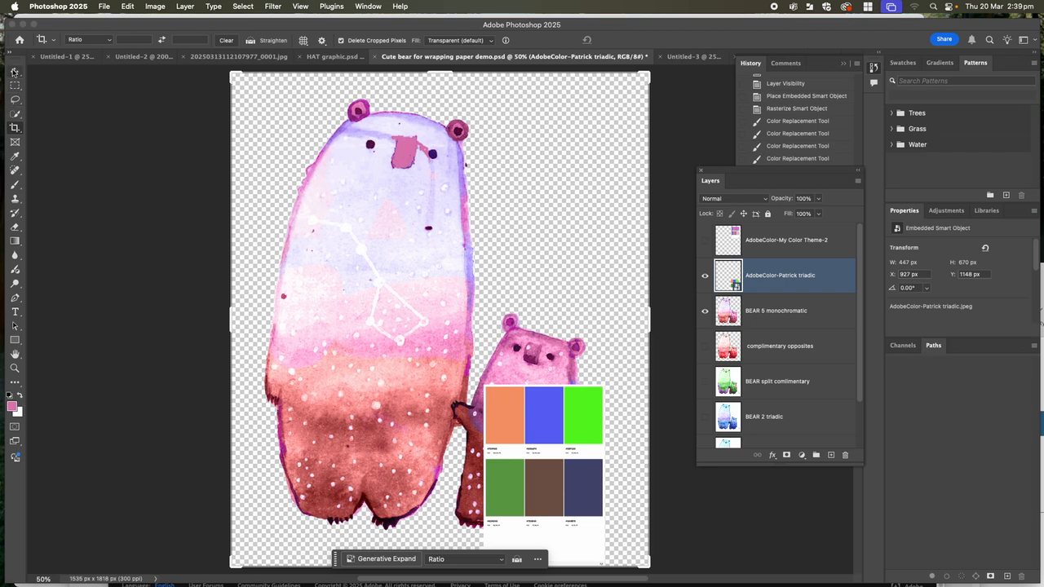
left_click(15, 71)
left_click_drag(549, 441, 579, 144)
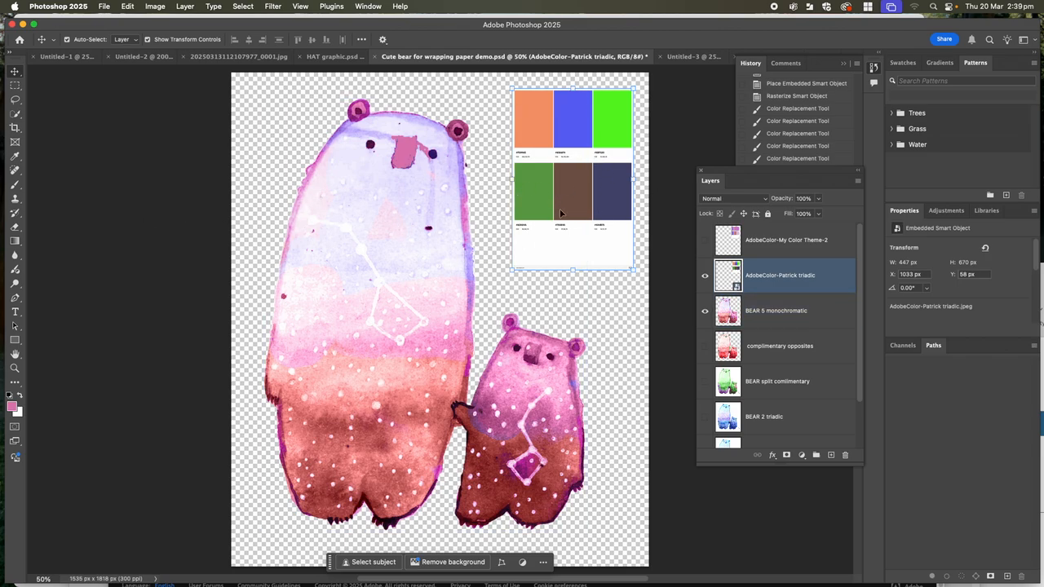
left_click(706, 278)
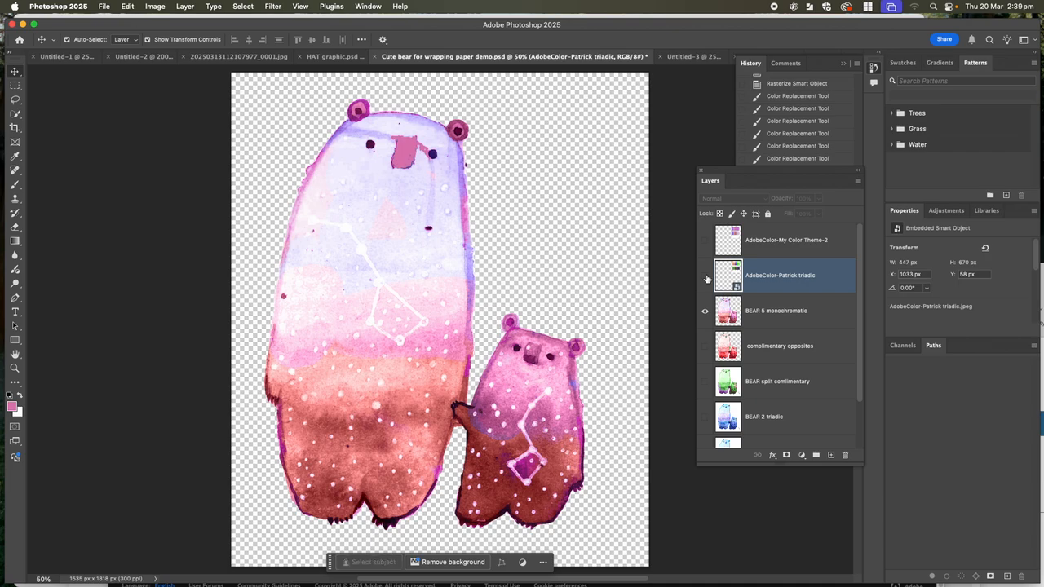
left_click(706, 278)
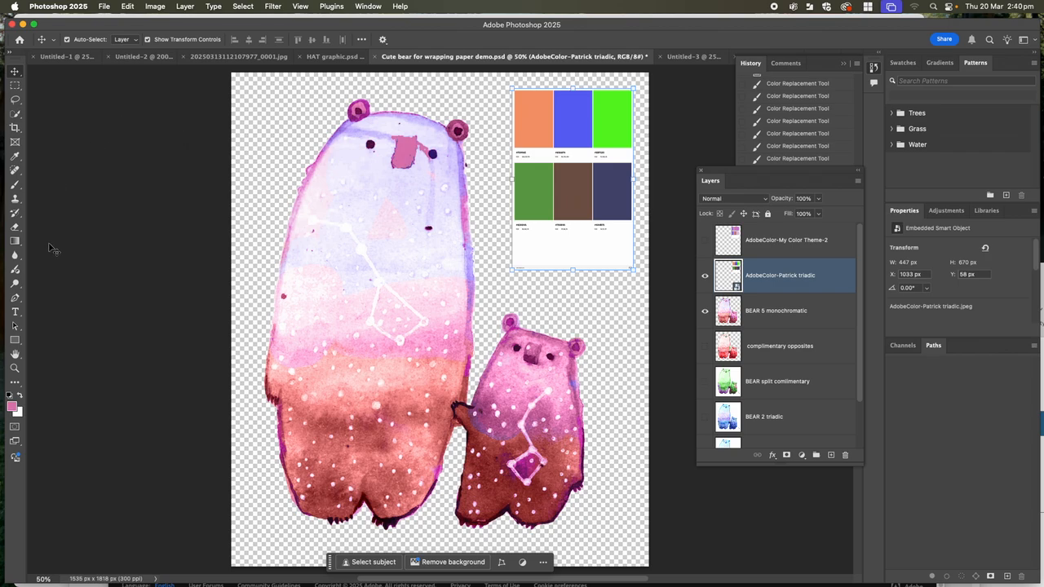
- Activate the Color Replacement Tool on the BEAR 5 monochromatic layer and hide the triadic swatch layer
right_click(17, 186)
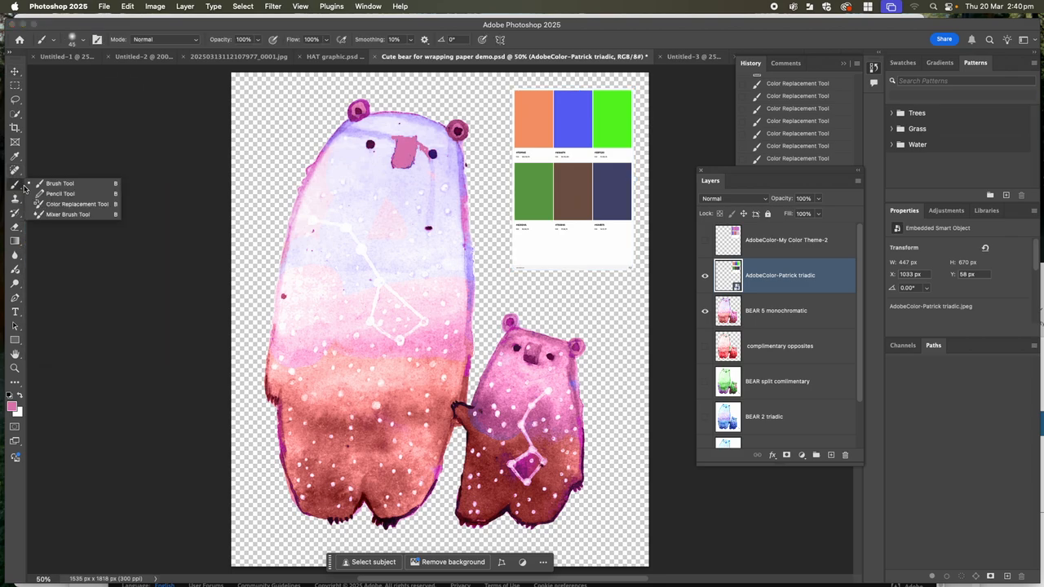
left_click(77, 204)
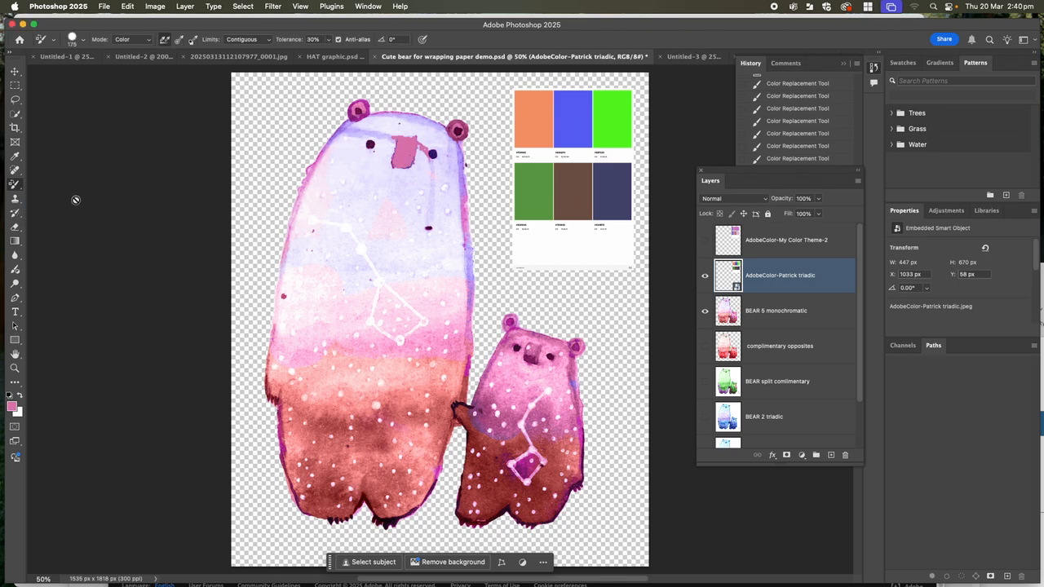
left_click(777, 324)
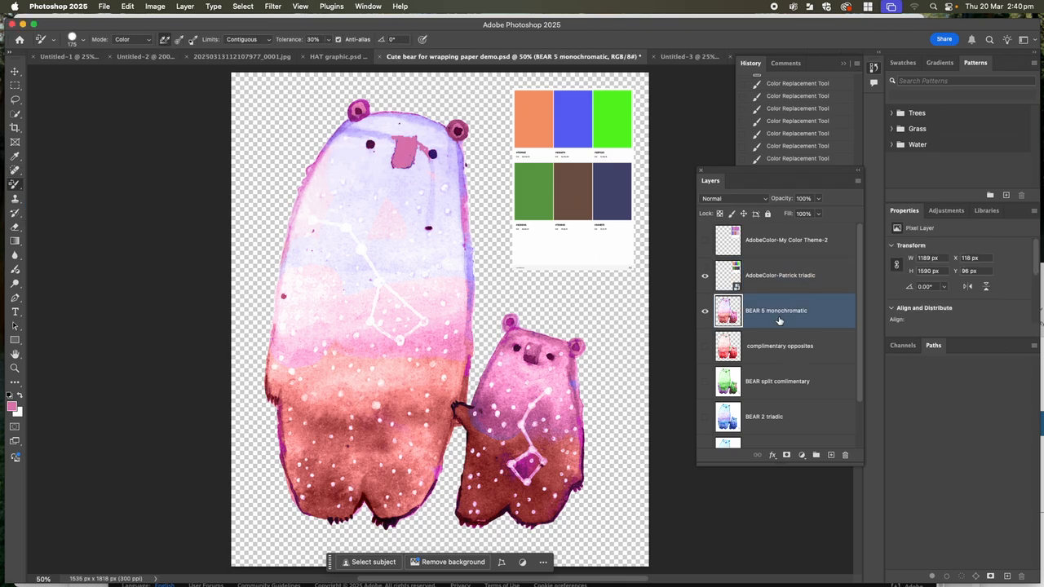
left_click(704, 278)
- Apply a Levels adjustment to the BEAR 5 monochromatic layer with the midtone input at 0.59
left_click(156, 7)
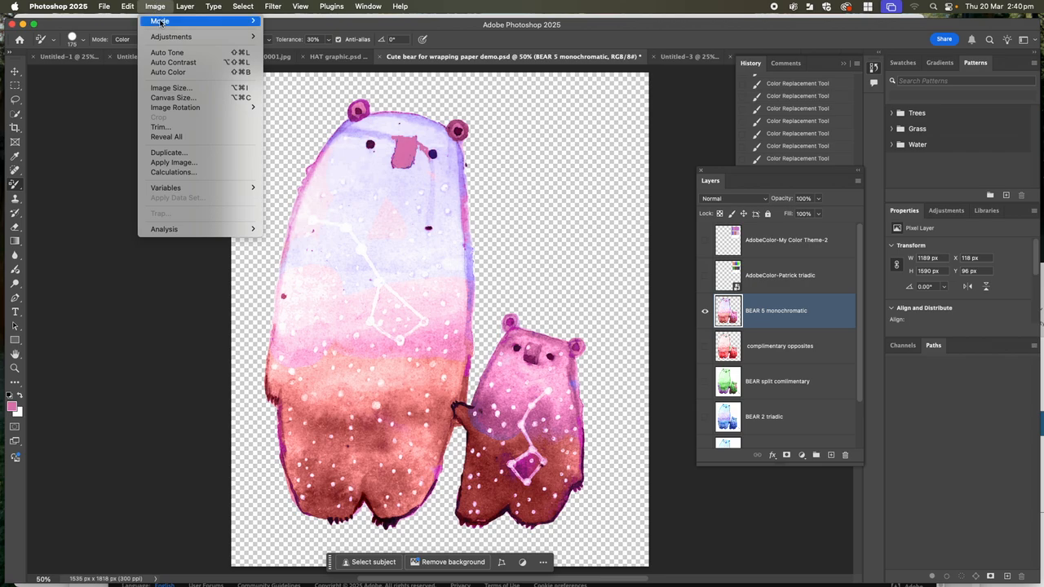
mouse_move(166, 40)
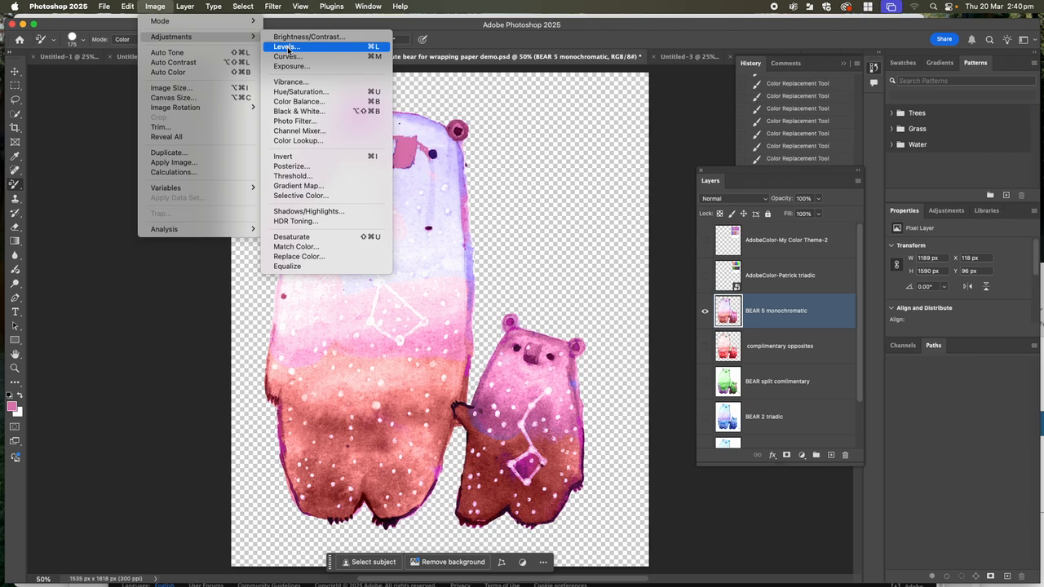
left_click(287, 47)
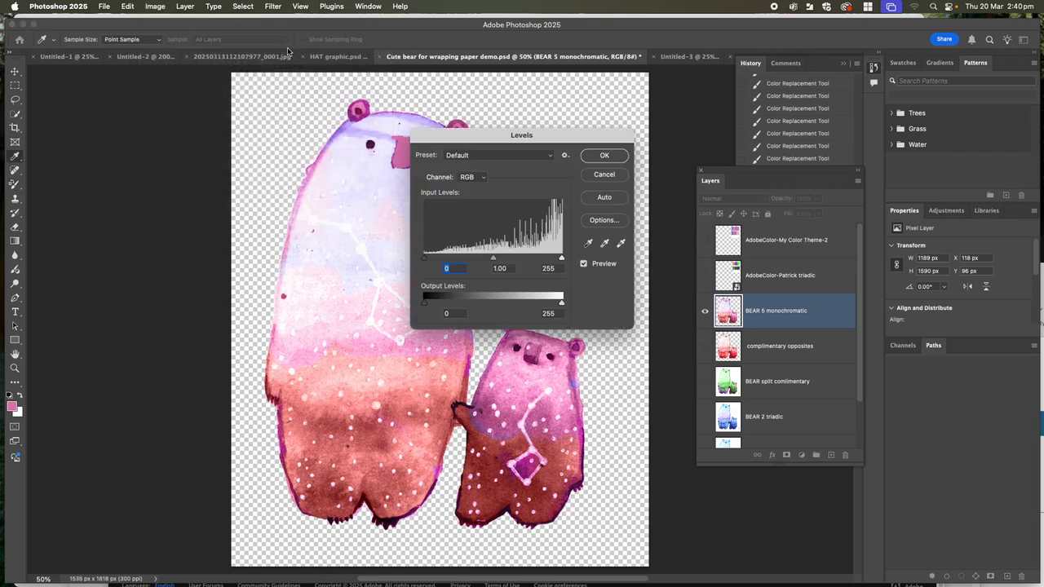
left_click_drag(465, 139, 612, 77)
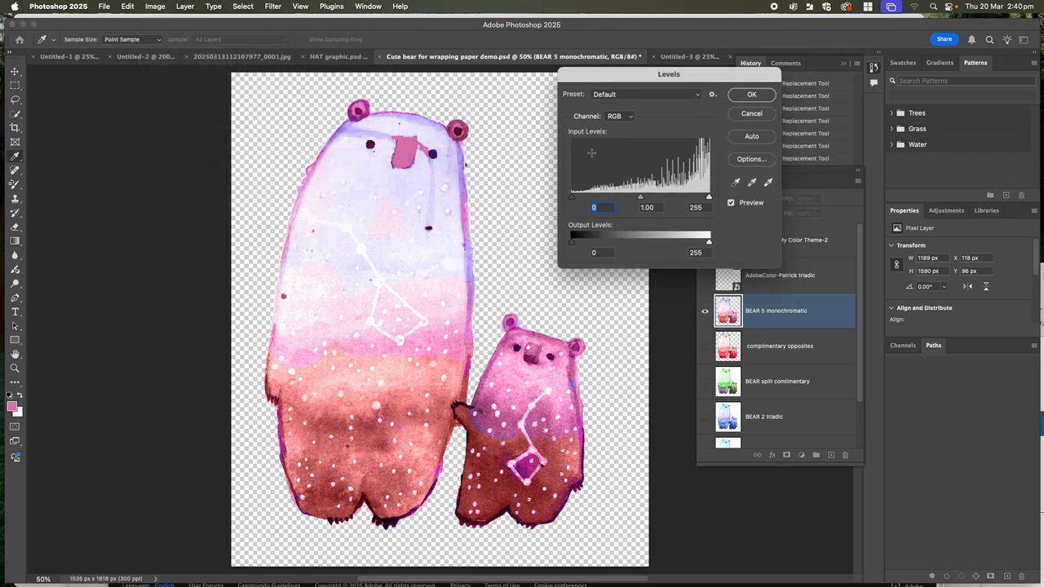
mouse_move(574, 201)
left_mouse_down()
mouse_move(620, 203)
mouse_move(574, 196)
mouse_move(624, 190)
mouse_move(569, 190)
left_mouse_up()
mouse_move(707, 199)
left_mouse_down()
mouse_move(689, 198)
mouse_move(710, 196)
left_mouse_up()
left_click_drag(640, 197, 663, 189)
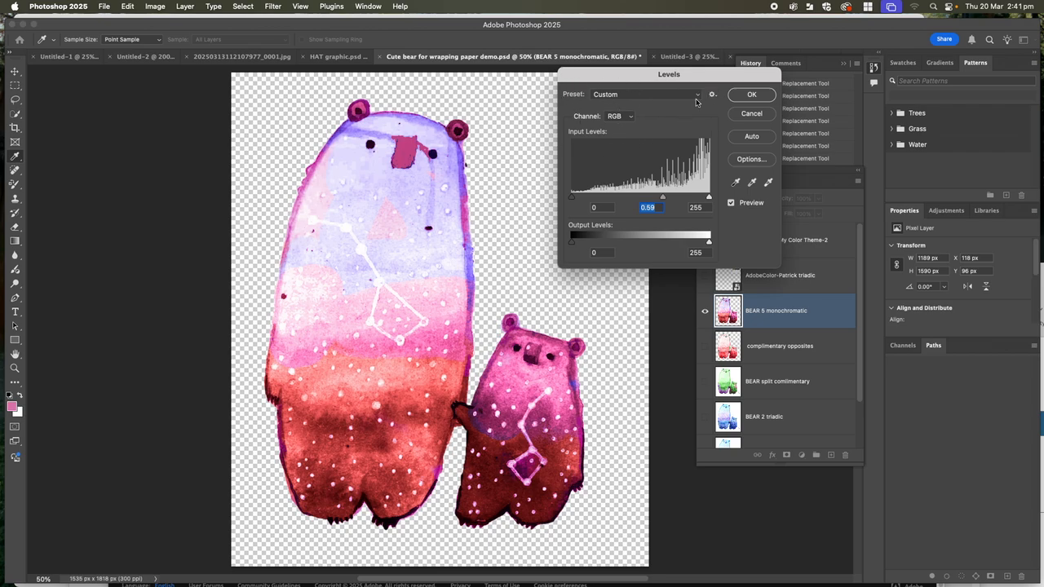
left_click(751, 96)
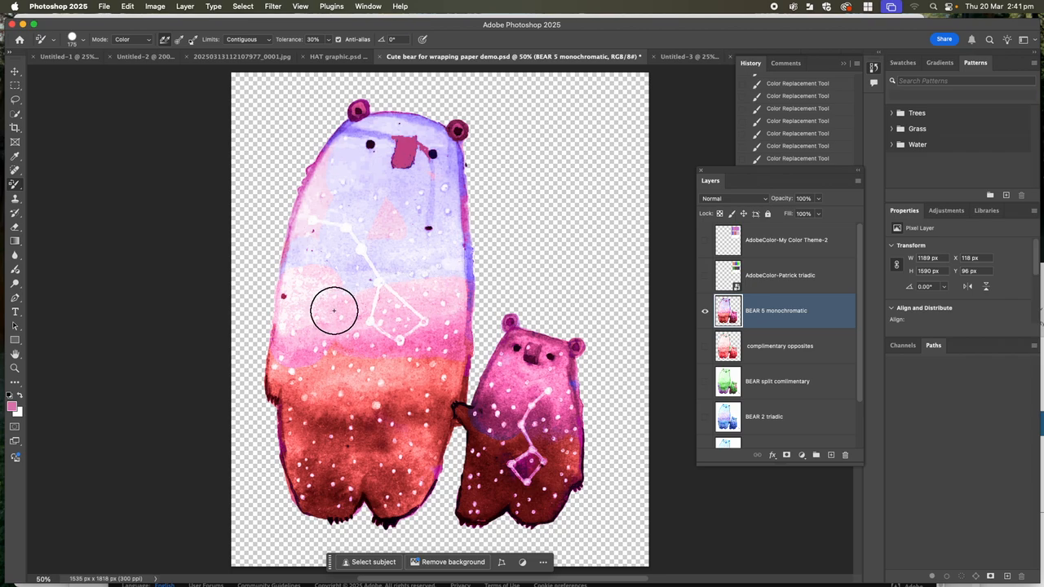
- Show the triadic swatches, sample the orange #F5996E, and recolour the large bear's ears and head with the Color Replacement Tool
left_click(705, 274)
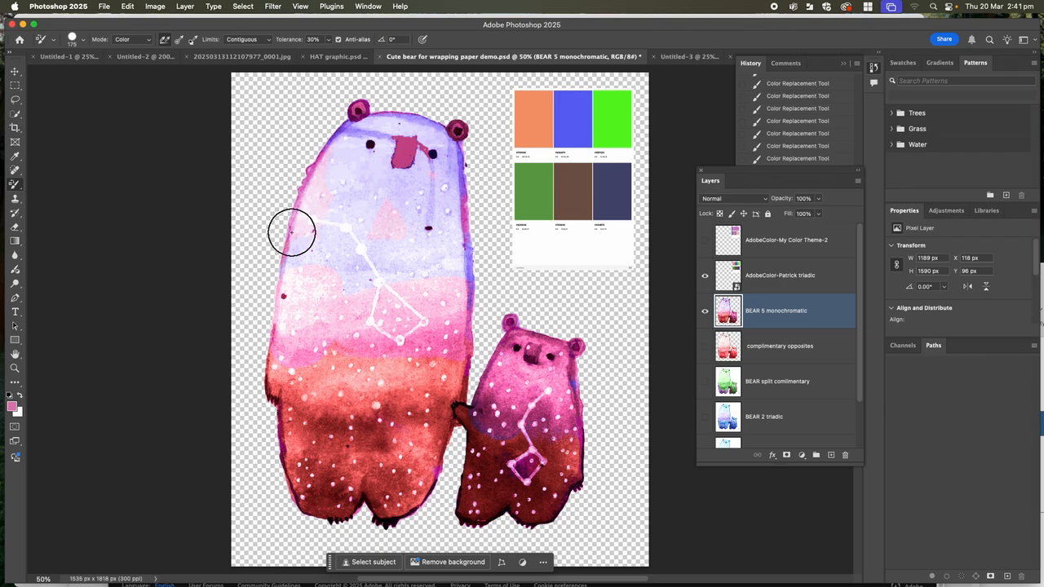
left_click(16, 159)
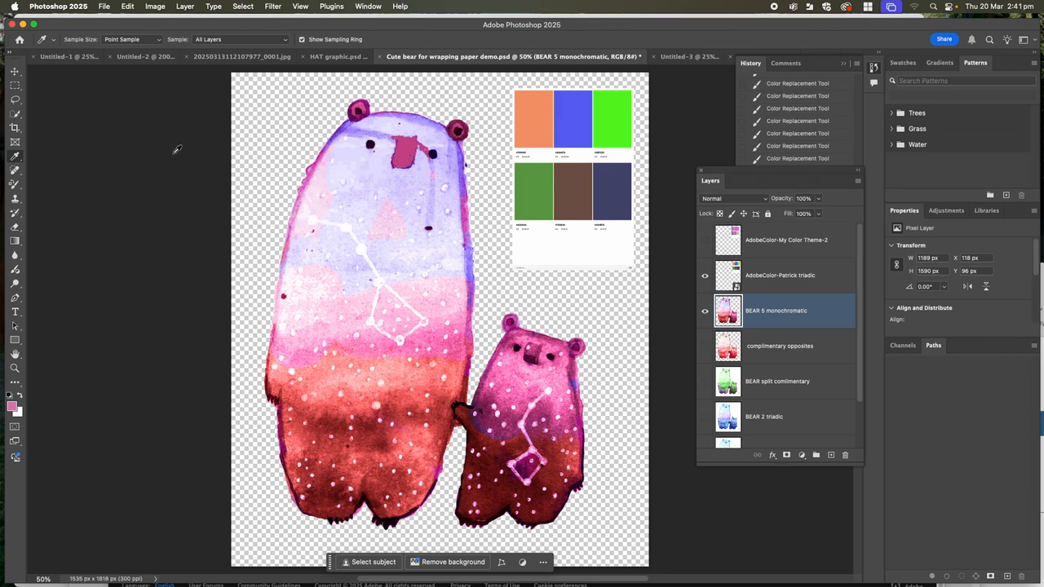
left_click(540, 128)
left_click(15, 185)
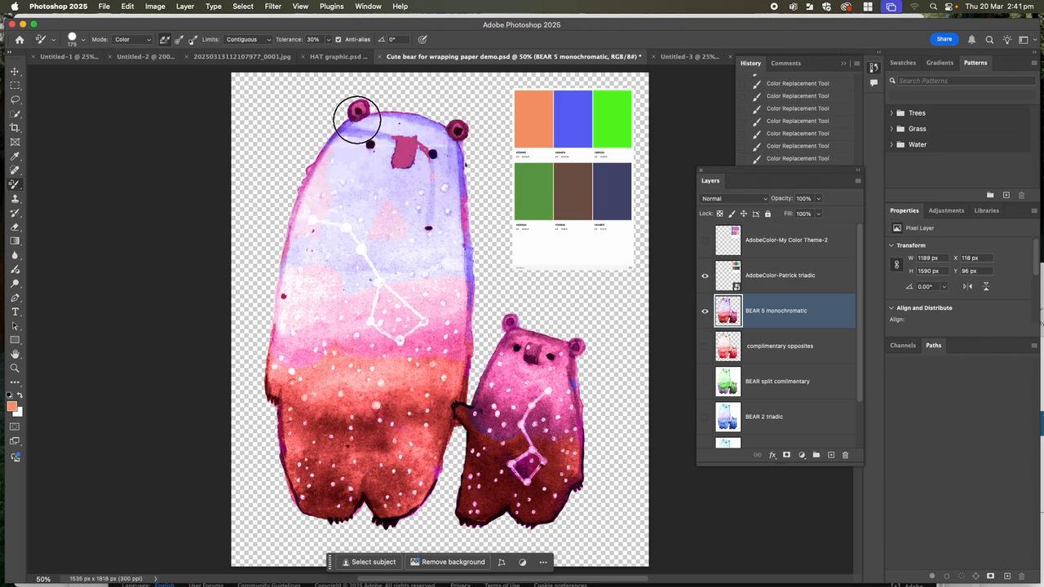
left_click(362, 111)
mouse_move(393, 117)
left_mouse_down()
mouse_move(460, 133)
mouse_move(398, 135)
mouse_move(448, 128)
mouse_move(325, 152)
mouse_move(333, 163)
mouse_move(293, 133)
mouse_move(287, 150)
mouse_move(426, 189)
mouse_move(330, 139)
mouse_move(347, 128)
mouse_move(336, 144)
mouse_move(407, 152)
mouse_move(431, 141)
mouse_move(375, 126)
left_mouse_up()
- Try painting orange over the large bear's upper body with the regular Brush Tool, and undo the strokes
right_click(22, 189)
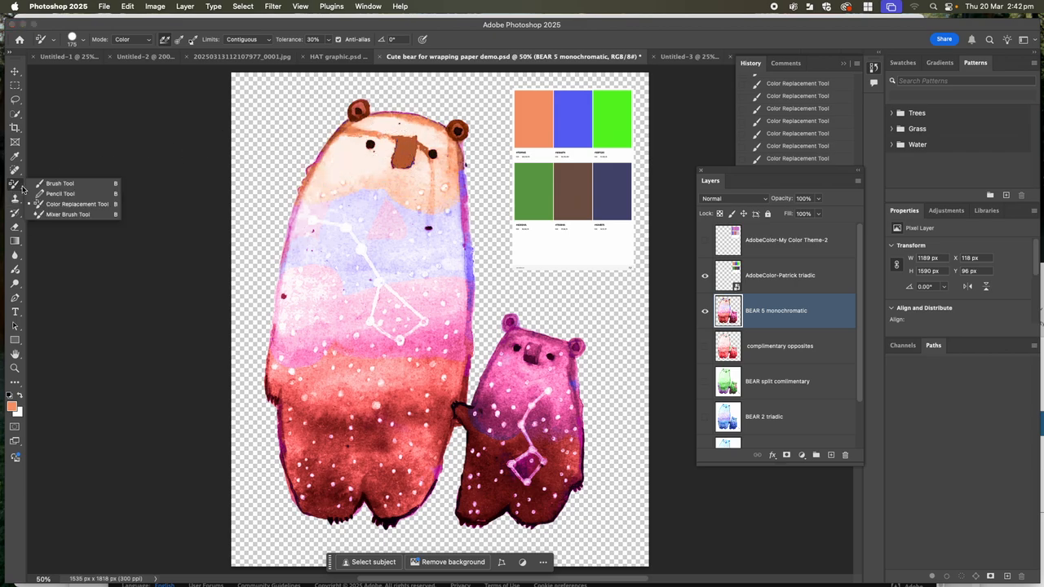
left_click(45, 184)
mouse_move(290, 219)
left_mouse_down()
mouse_move(332, 208)
mouse_move(306, 228)
mouse_move(362, 206)
mouse_move(382, 187)
mouse_move(383, 167)
mouse_move(345, 172)
mouse_move(328, 197)
mouse_move(337, 210)
mouse_move(456, 214)
mouse_move(396, 205)
left_mouse_up()
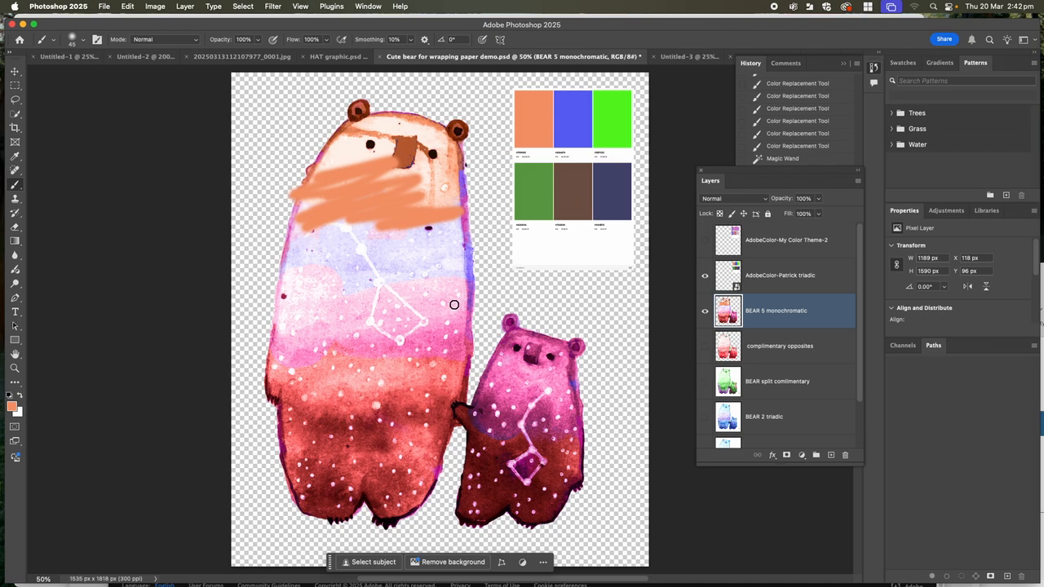
key("super+z")
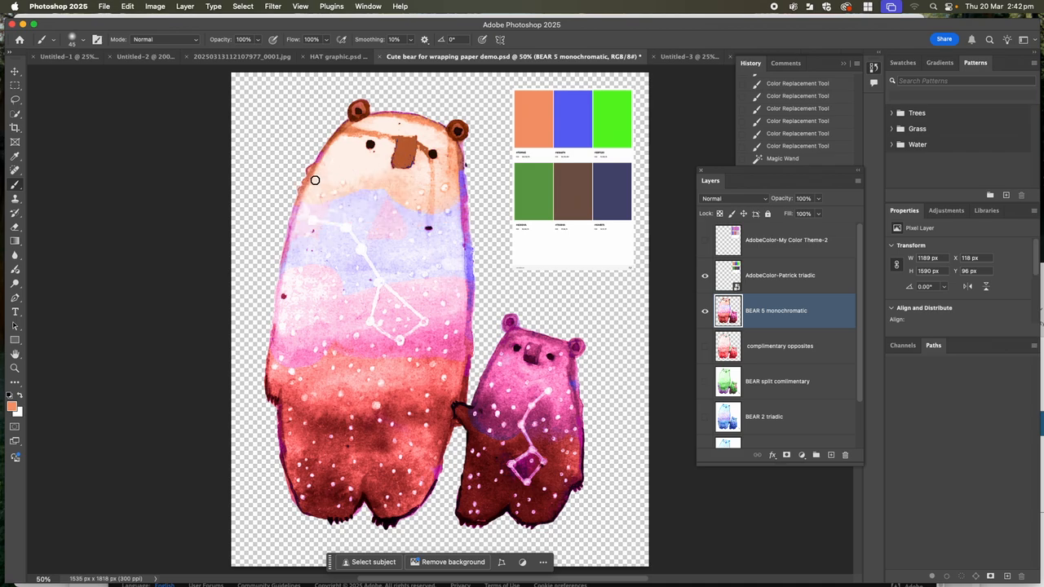
- Add a layer above BEAR 5 monochromatic, try orange brush strokes over the large bear's chest at 63% opacity, and undo the opacity change and strokes
left_click(831, 456)
mouse_move(351, 181)
left_mouse_down()
mouse_move(267, 248)
mouse_move(285, 237)
mouse_move(275, 263)
mouse_move(345, 252)
mouse_move(370, 265)
mouse_move(441, 261)
left_mouse_up()
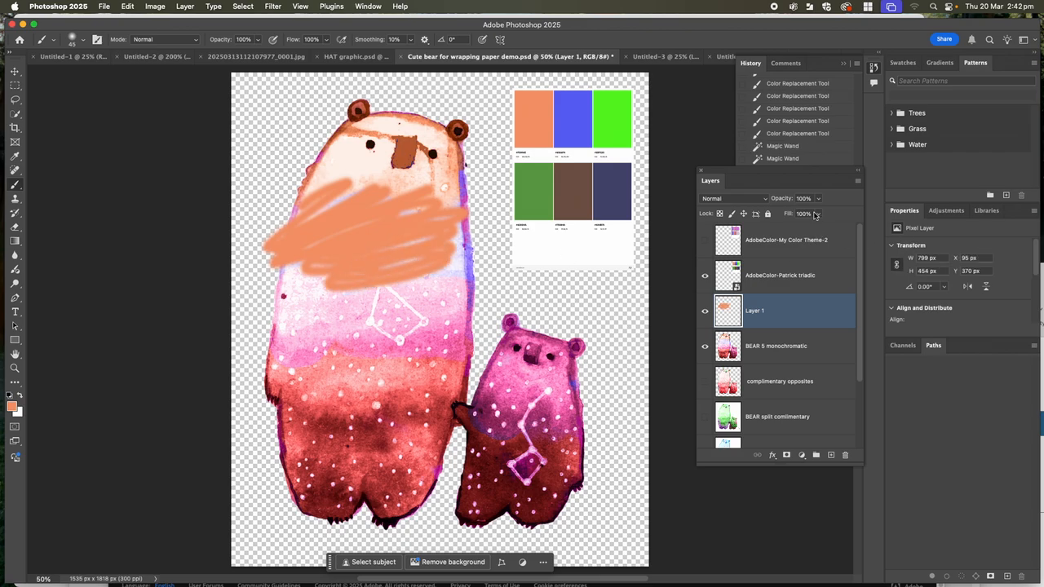
left_click(766, 203)
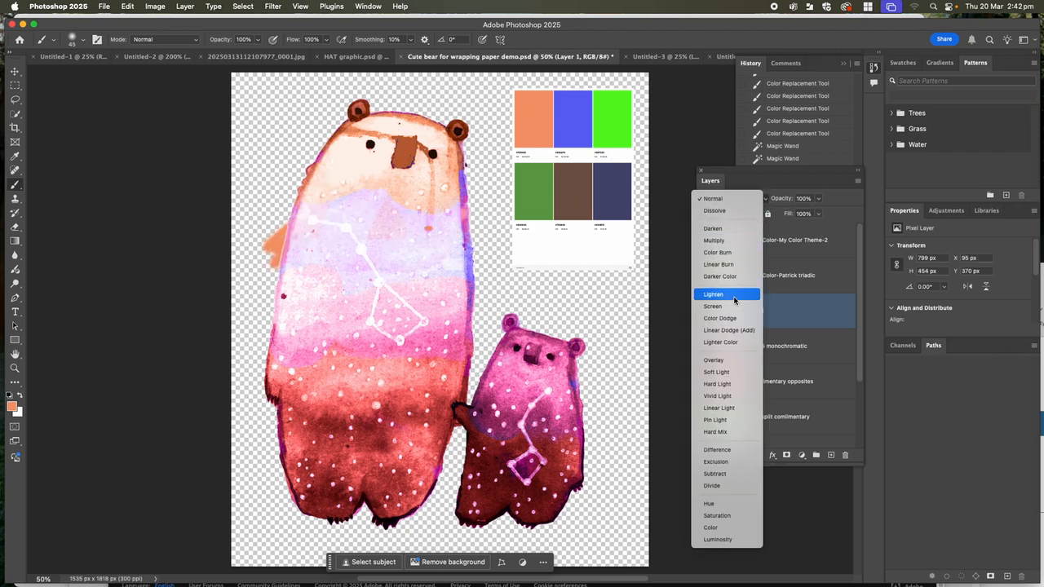
left_click(734, 199)
left_click(819, 203)
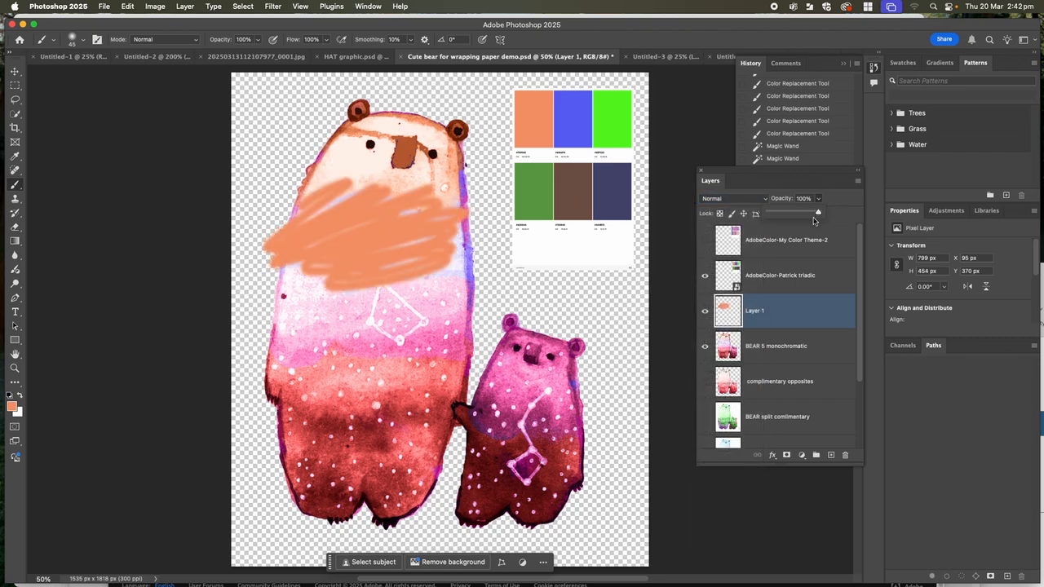
left_click_drag(819, 214, 796, 214)
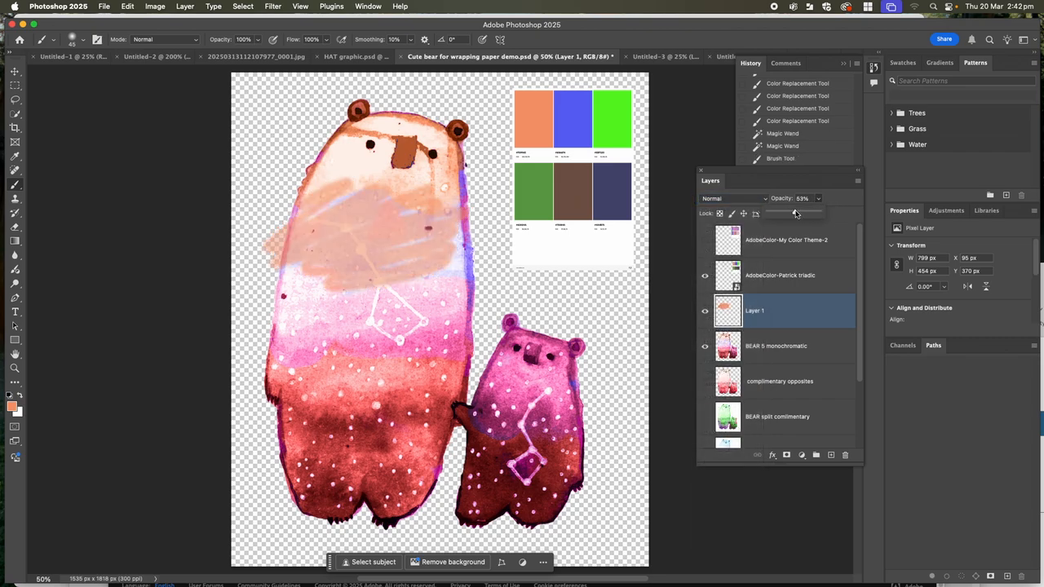
key("super+z")
key("super+z")
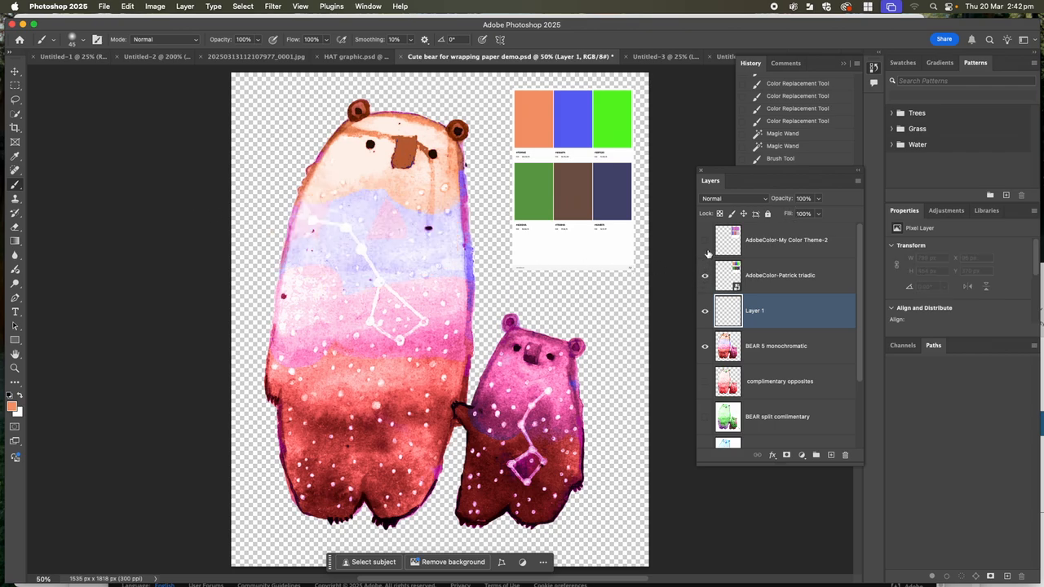
- Sample the muted green swatch from the triadic palette and switch to the Color Replacement Tool
left_click(767, 276)
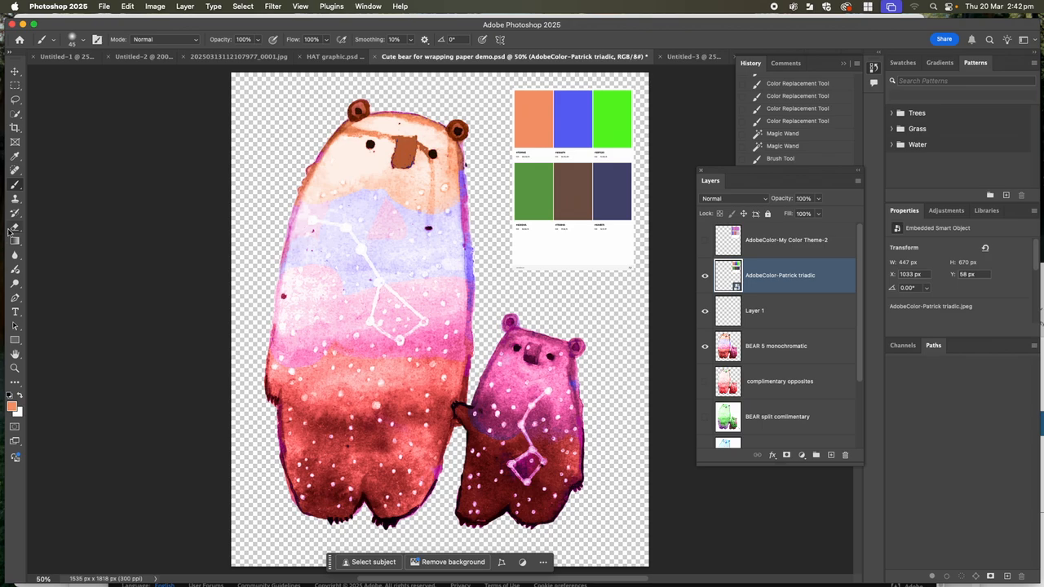
left_click(15, 156)
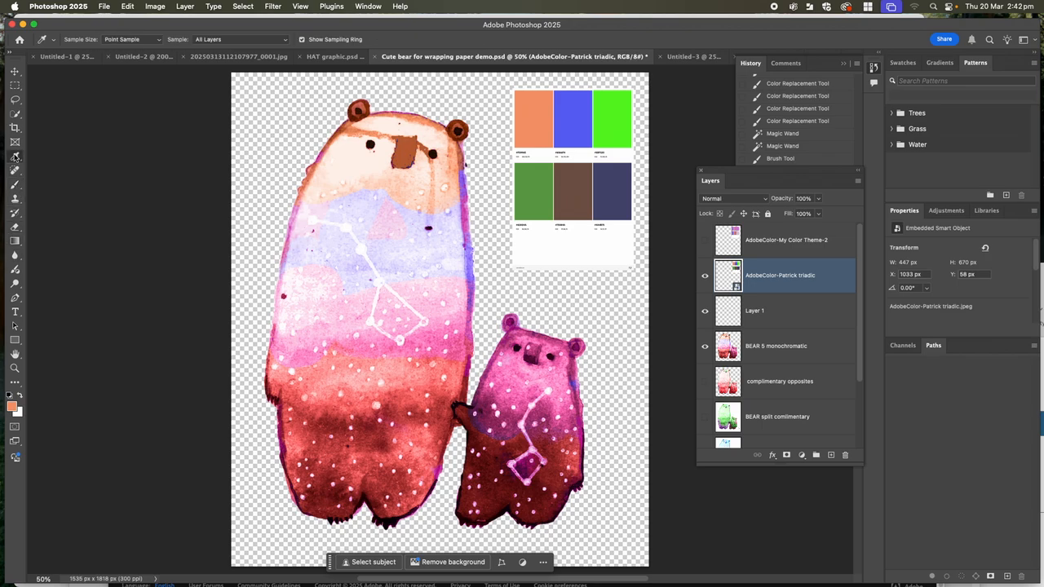
left_click(535, 186)
left_click(17, 185)
right_click(18, 187)
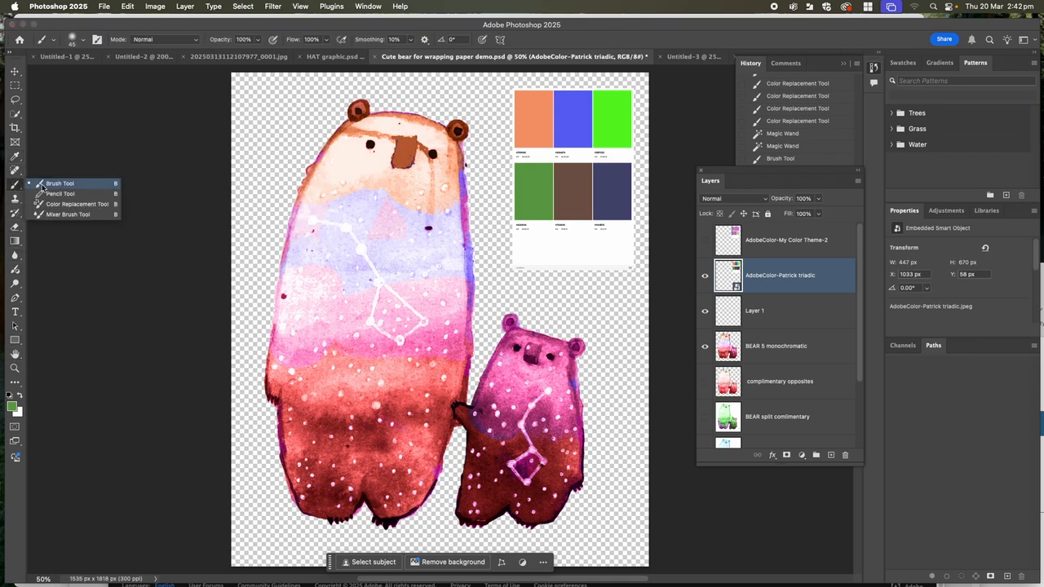
left_click(67, 205)
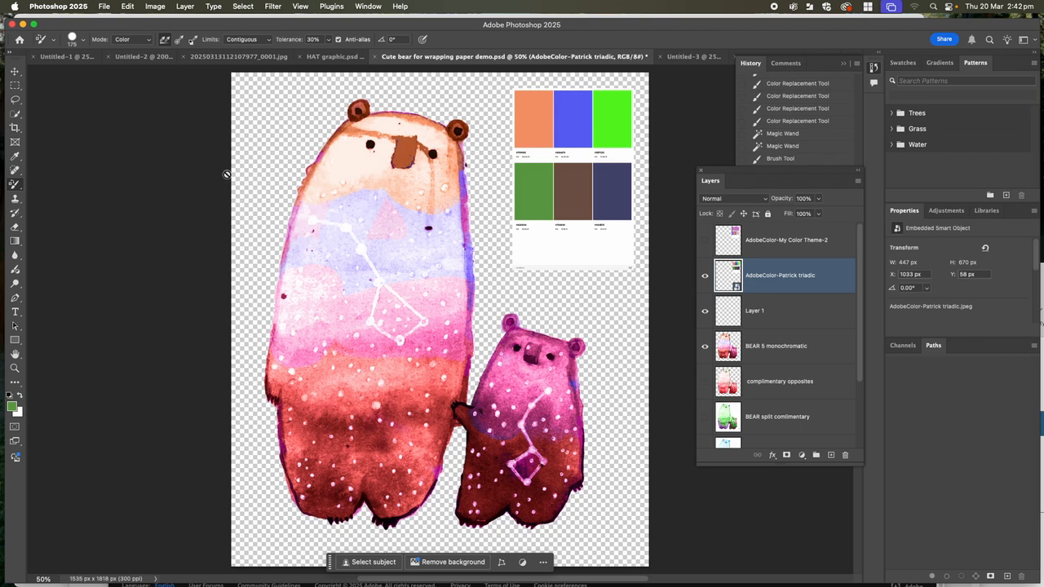
- Rasterize the smart object layer that holds the triadic colour swatches
left_click(184, 6)
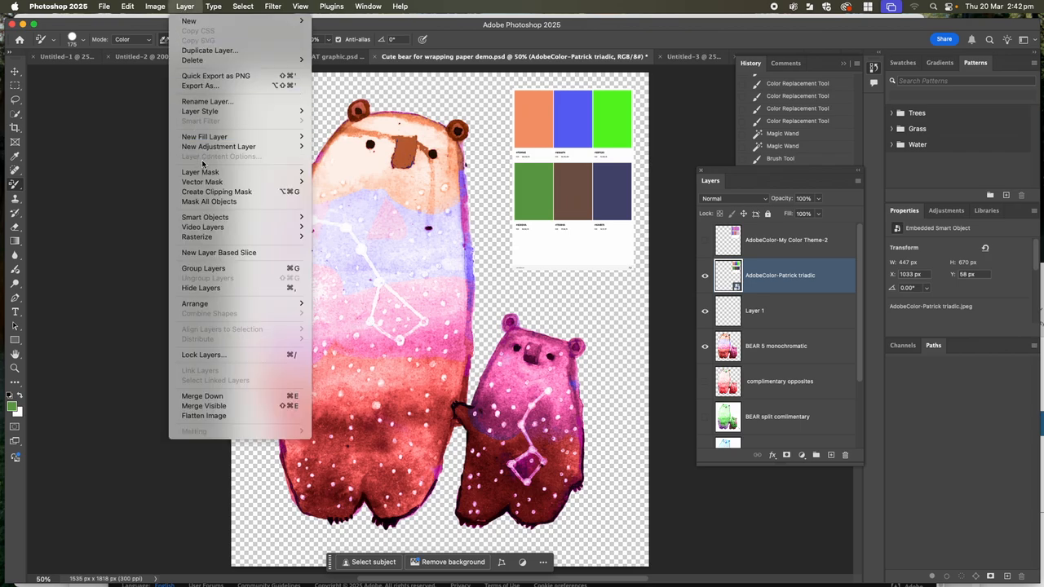
mouse_move(294, 237)
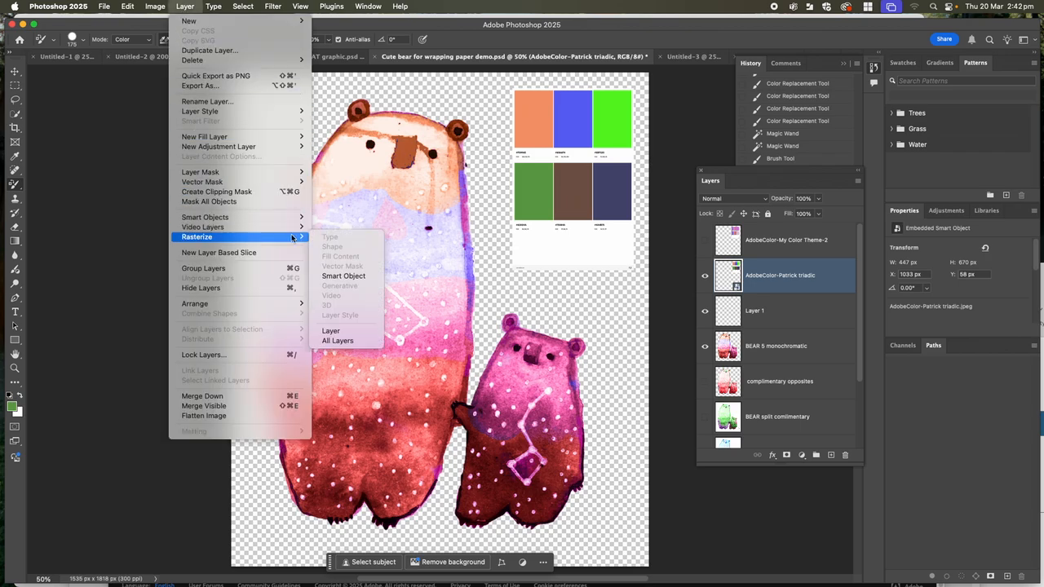
left_click(344, 278)
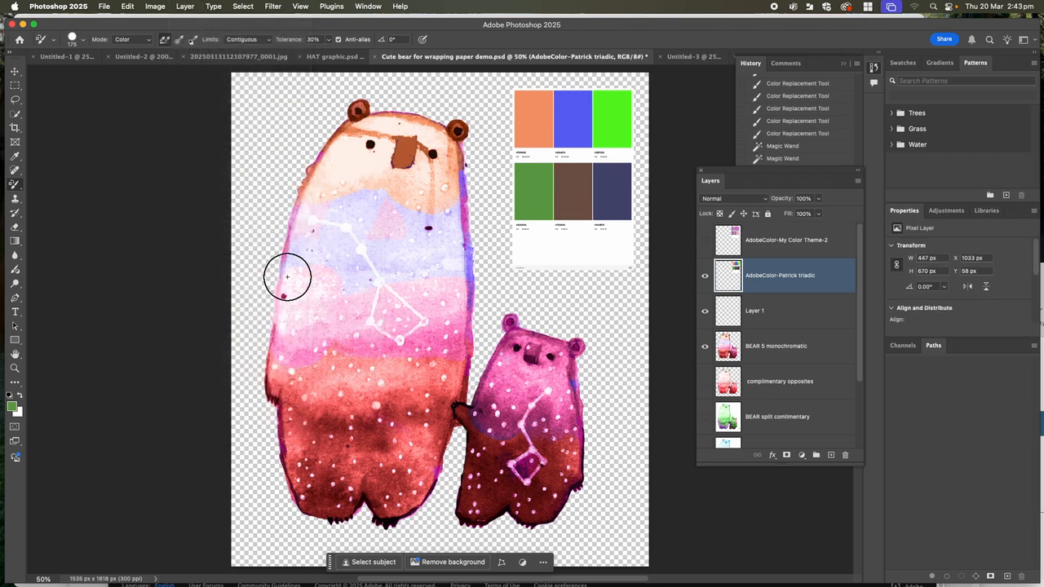
- Recolour both bears' bodies green on the BEAR 5 monochromatic layer, keeping the large bear's head orange
mouse_move(323, 397)
left_mouse_down()
mouse_move(319, 469)
mouse_move(304, 424)
mouse_move(310, 484)
left_mouse_up()
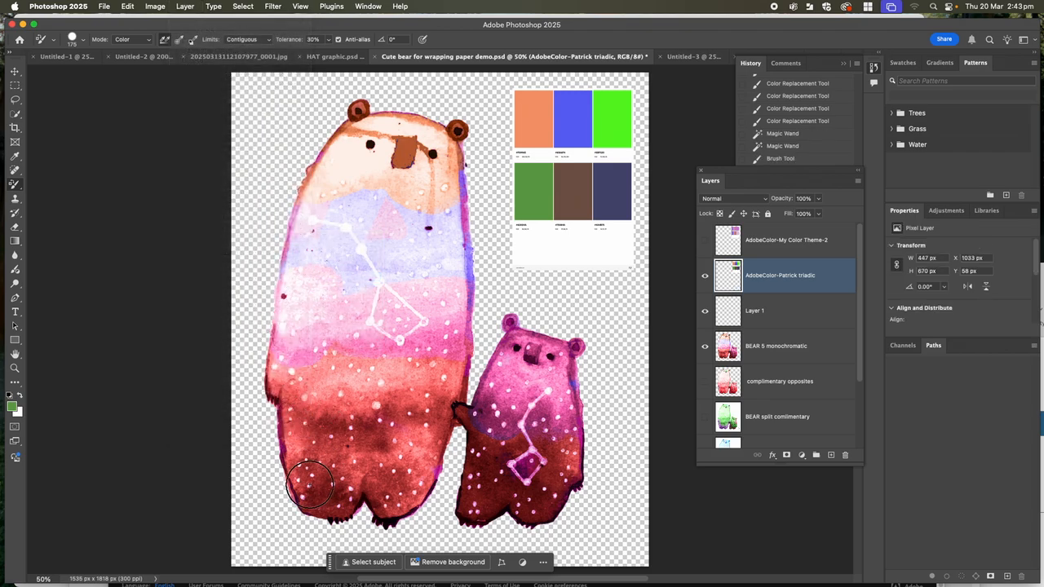
left_click(773, 346)
mouse_move(281, 440)
left_mouse_down()
mouse_move(323, 471)
mouse_move(281, 413)
mouse_move(316, 498)
mouse_move(302, 455)
mouse_move(342, 485)
mouse_move(277, 429)
mouse_move(248, 376)
mouse_move(379, 379)
mouse_move(412, 410)
mouse_move(438, 374)
mouse_move(461, 405)
mouse_move(476, 501)
mouse_move(533, 519)
mouse_move(515, 476)
mouse_move(472, 453)
mouse_move(483, 443)
mouse_move(484, 464)
mouse_move(398, 432)
mouse_move(359, 376)
mouse_move(297, 362)
mouse_move(292, 337)
mouse_move(310, 315)
mouse_move(402, 341)
mouse_move(450, 325)
mouse_move(448, 403)
left_mouse_up()
mouse_move(351, 514)
left_mouse_down()
mouse_move(302, 411)
mouse_move(300, 360)
mouse_move(424, 385)
mouse_move(490, 376)
mouse_move(463, 328)
mouse_move(479, 188)
mouse_move(463, 211)
mouse_move(457, 192)
mouse_move(467, 321)
mouse_move(349, 272)
mouse_move(330, 248)
mouse_move(297, 235)
mouse_move(336, 218)
mouse_move(287, 284)
mouse_move(301, 261)
mouse_move(402, 209)
mouse_move(463, 193)
mouse_move(457, 241)
mouse_move(542, 371)
mouse_move(507, 337)
mouse_move(452, 373)
mouse_move(525, 341)
mouse_move(569, 397)
mouse_move(559, 405)
mouse_move(578, 396)
mouse_move(570, 349)
left_mouse_up()
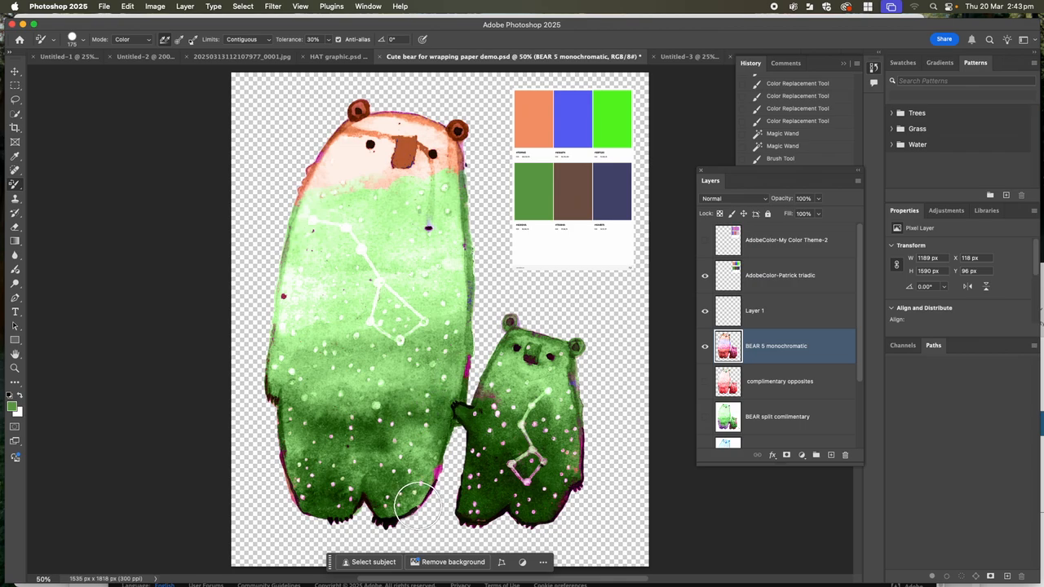
key("ctrl+d")
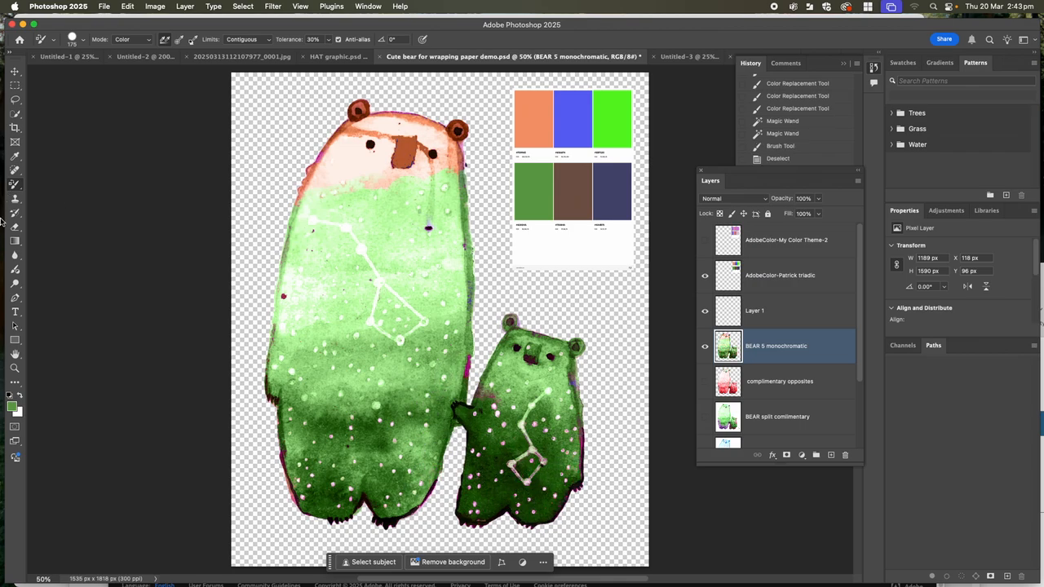
- Sample the dark navy swatch, stroke along the large bear's upper body edges with the Color Replacement Tool, and undo the last stroke
left_click(13, 158)
left_click(611, 205)
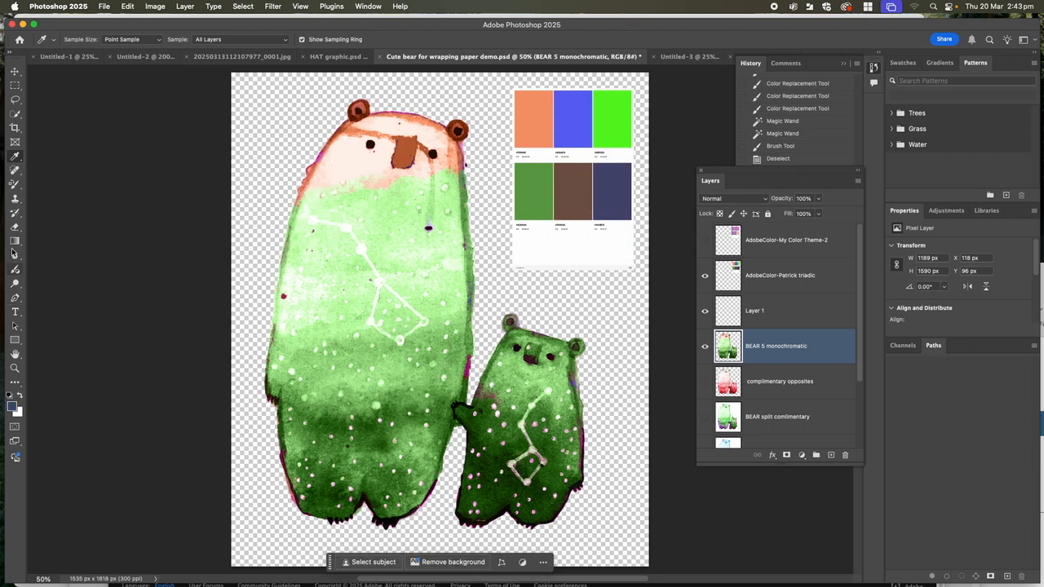
left_click(14, 213)
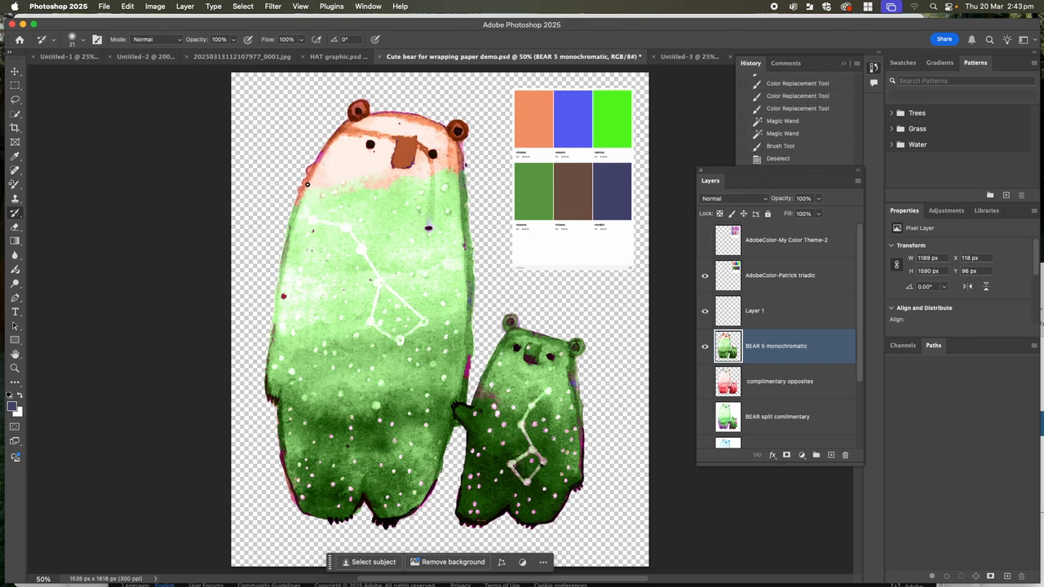
left_click_drag(279, 288, 274, 312)
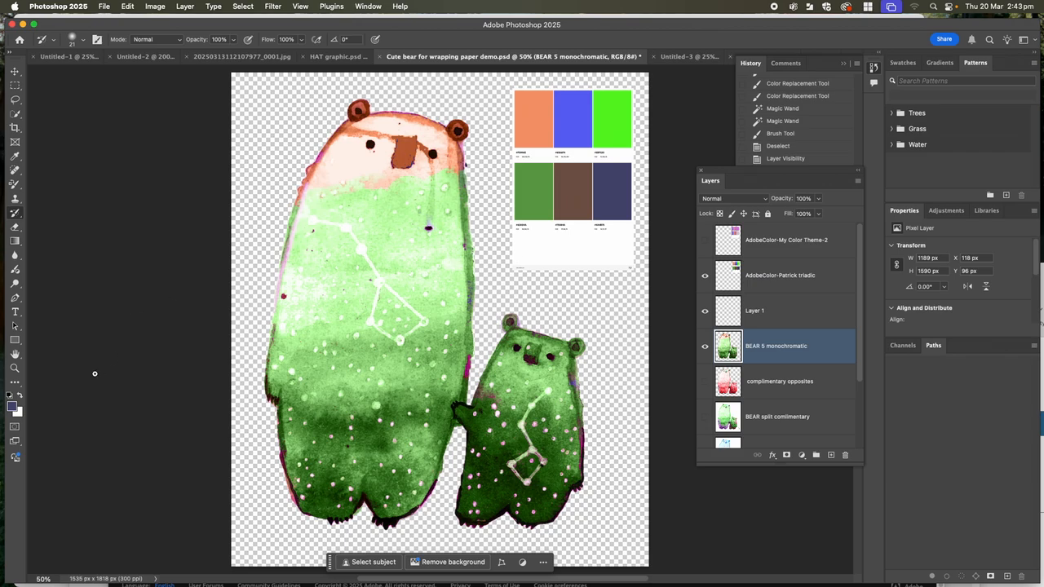
left_click(15, 184)
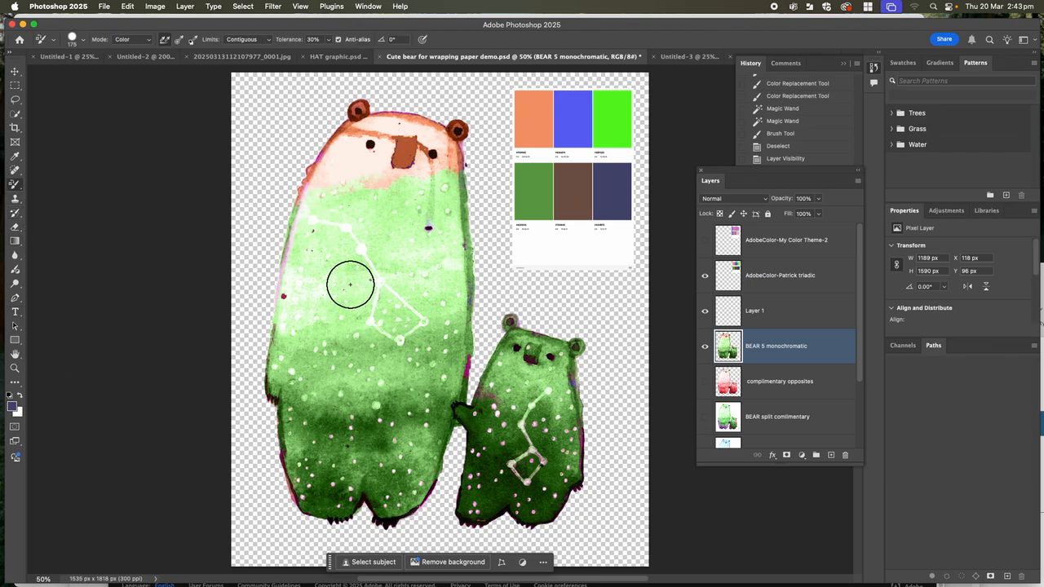
mouse_move(282, 227)
left_mouse_down()
mouse_move(318, 158)
mouse_move(362, 102)
mouse_move(459, 132)
mouse_move(425, 150)
mouse_move(357, 136)
mouse_move(427, 141)
mouse_move(437, 161)
mouse_move(437, 144)
mouse_move(436, 154)
mouse_move(463, 127)
mouse_move(468, 371)
mouse_move(474, 300)
mouse_move(455, 158)
mouse_move(452, 363)
mouse_move(453, 208)
mouse_move(460, 289)
mouse_move(473, 242)
left_mouse_up()
key("super+z")
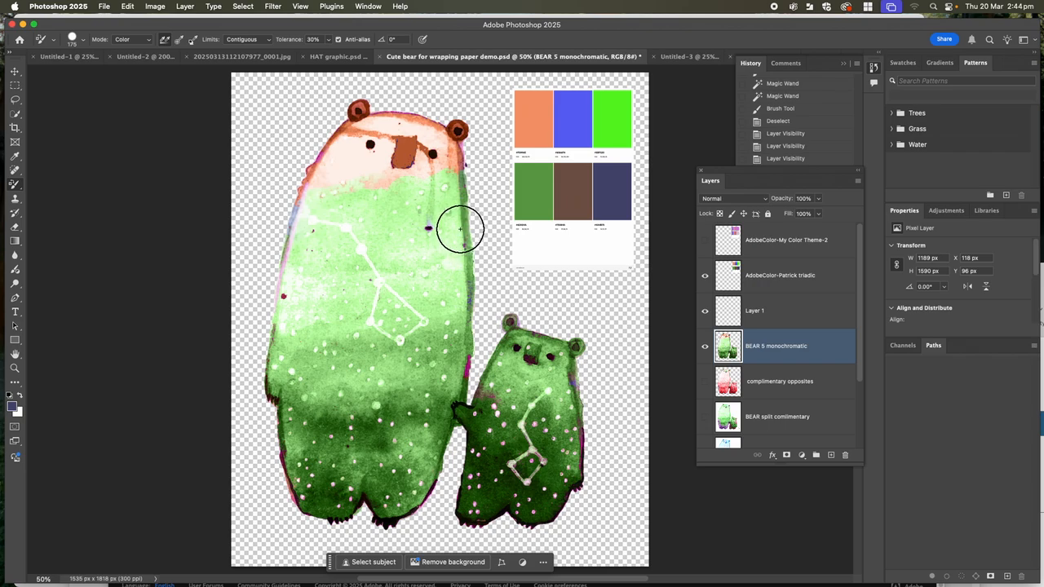
- Reduce the brush size to 70 and recolour the large bear's right edge and the small bear's ears, outline and legs navy
key("bracketright")
key("bracketright")
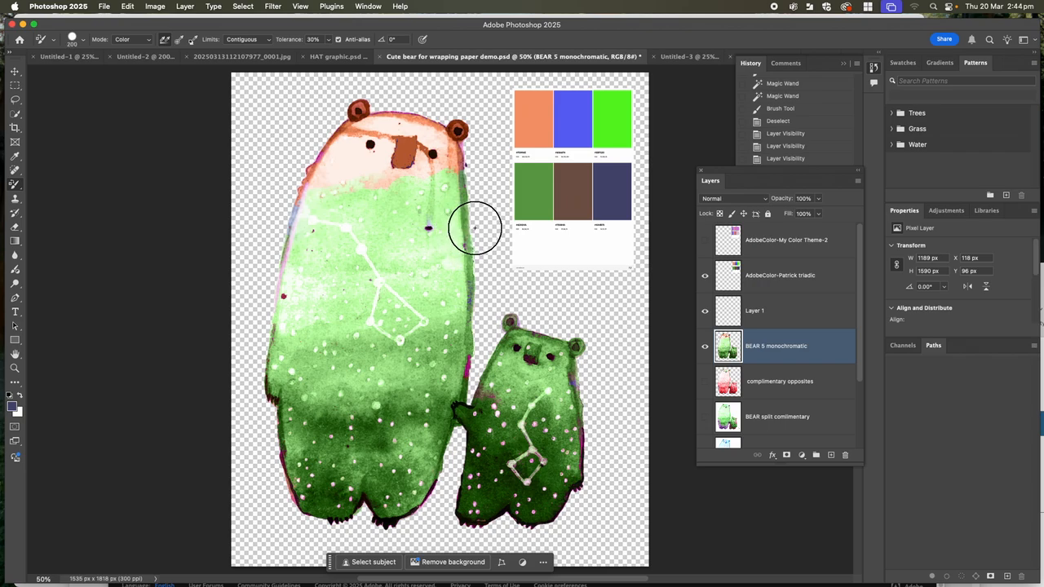
key("bracketleft")
key("bracketleft")
key("bracketleft")
key("bracketleft")
key("bracketleft")
key("bracketleft")
key("bracketleft")
key("bracketleft")
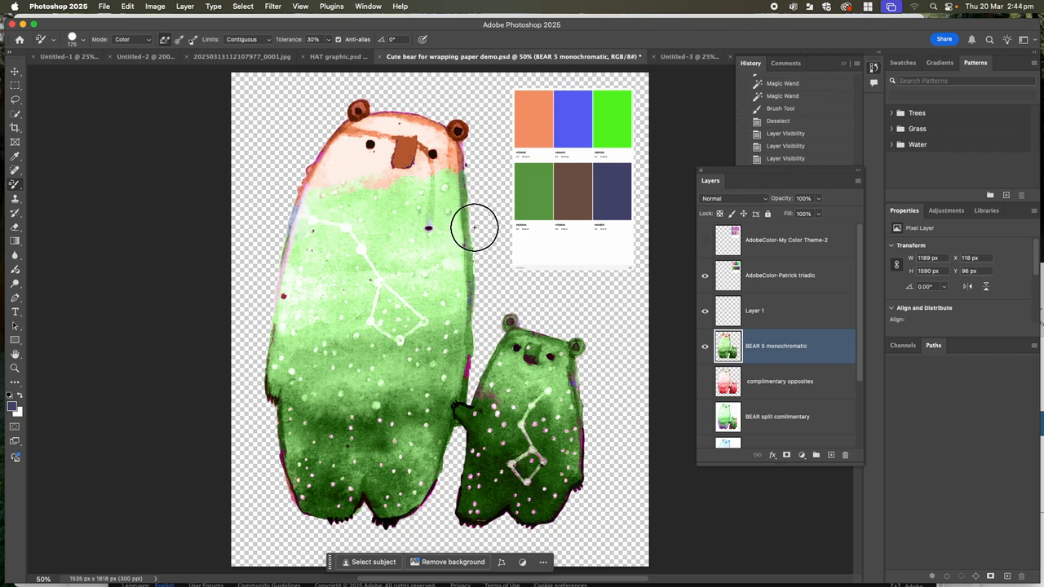
mouse_move(464, 178)
left_mouse_down()
mouse_move(470, 304)
mouse_move(459, 410)
left_mouse_up()
mouse_move(509, 329)
left_mouse_down()
mouse_move(578, 340)
mouse_move(586, 473)
mouse_move(543, 522)
mouse_move(518, 525)
mouse_move(505, 507)
mouse_move(485, 519)
mouse_move(465, 500)
mouse_move(465, 408)
mouse_move(490, 359)
mouse_move(468, 427)
mouse_move(469, 476)
mouse_move(494, 498)
mouse_move(478, 503)
mouse_move(519, 508)
mouse_move(565, 486)
mouse_move(577, 476)
mouse_move(551, 482)
mouse_move(570, 472)
mouse_move(578, 443)
left_mouse_up()
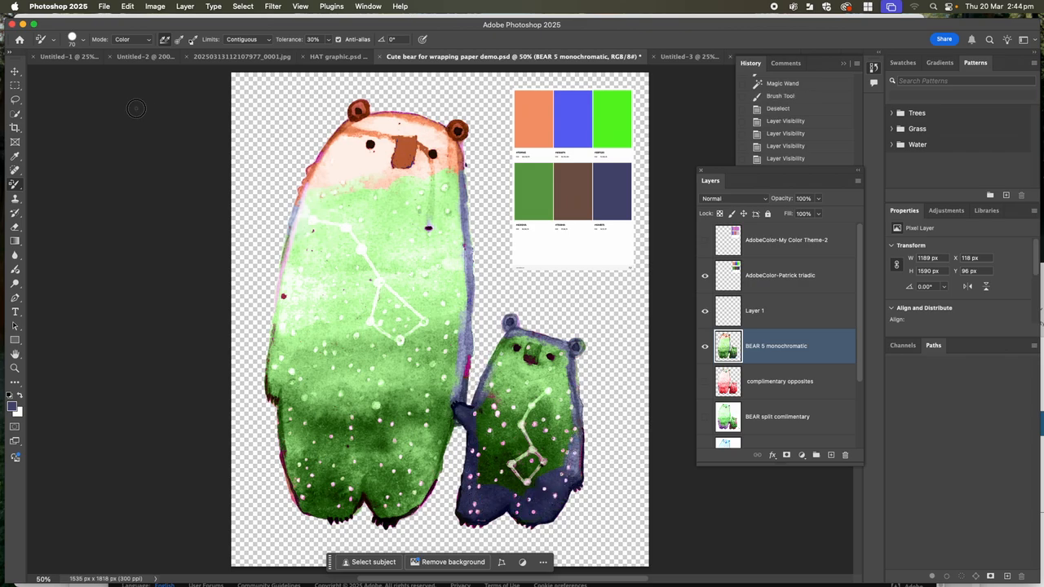
- Sample the brown swatch and recolour the large bear's legs and right ear with the Color Replacement Tool
left_click(14, 158)
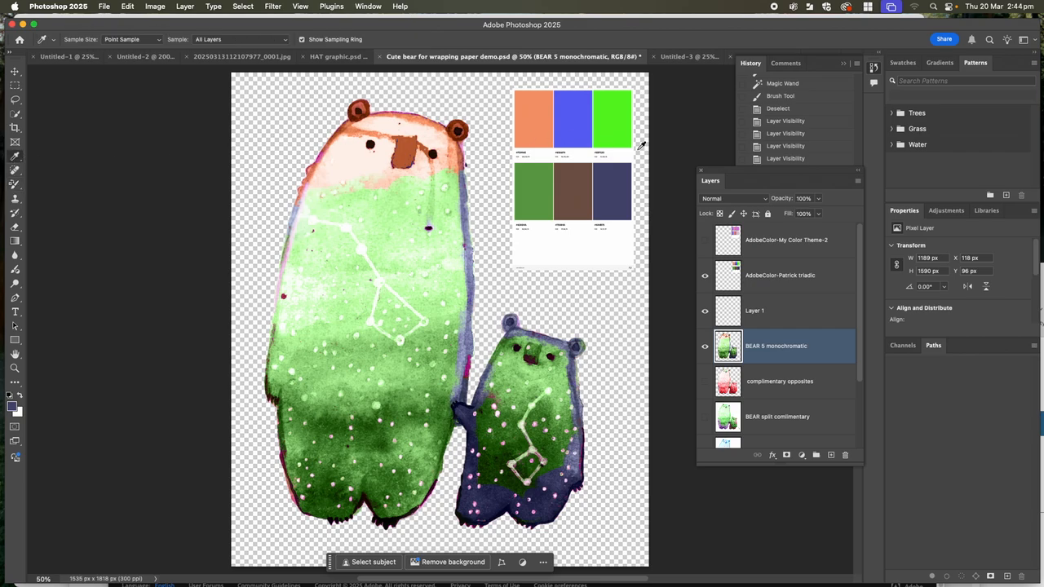
left_click(586, 177)
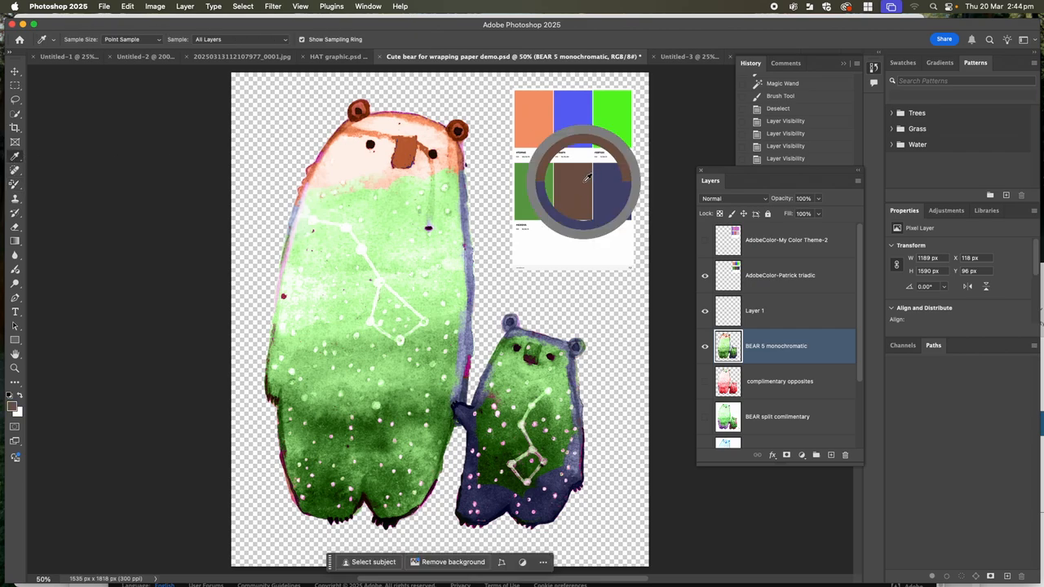
left_click(14, 184)
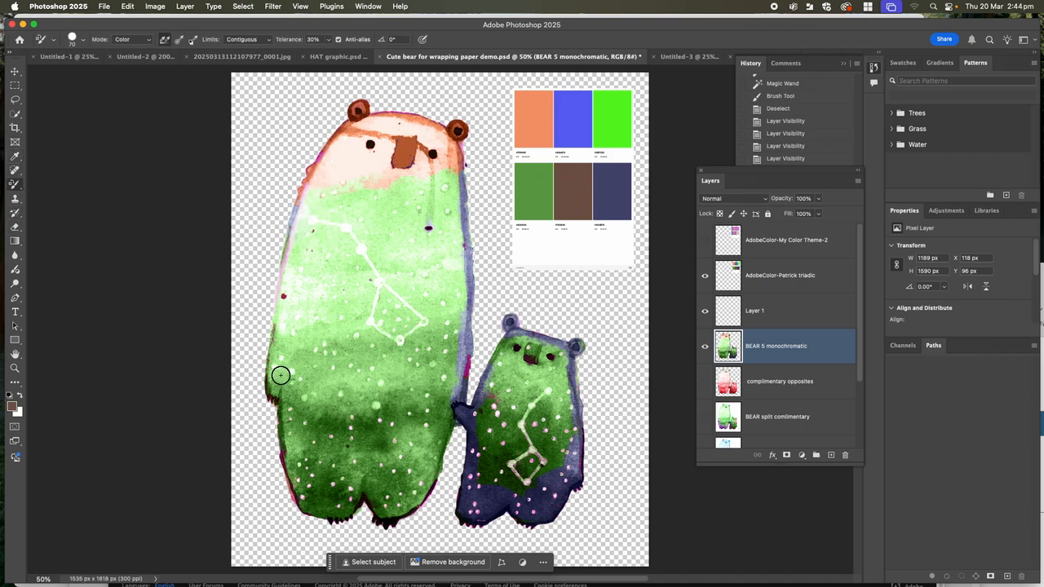
mouse_move(284, 423)
left_mouse_down()
mouse_move(300, 488)
mouse_move(326, 501)
mouse_move(306, 510)
mouse_move(378, 517)
mouse_move(364, 496)
mouse_move(408, 507)
mouse_move(442, 453)
mouse_move(412, 490)
mouse_move(349, 497)
mouse_move(314, 491)
mouse_move(276, 436)
mouse_move(305, 441)
left_mouse_up()
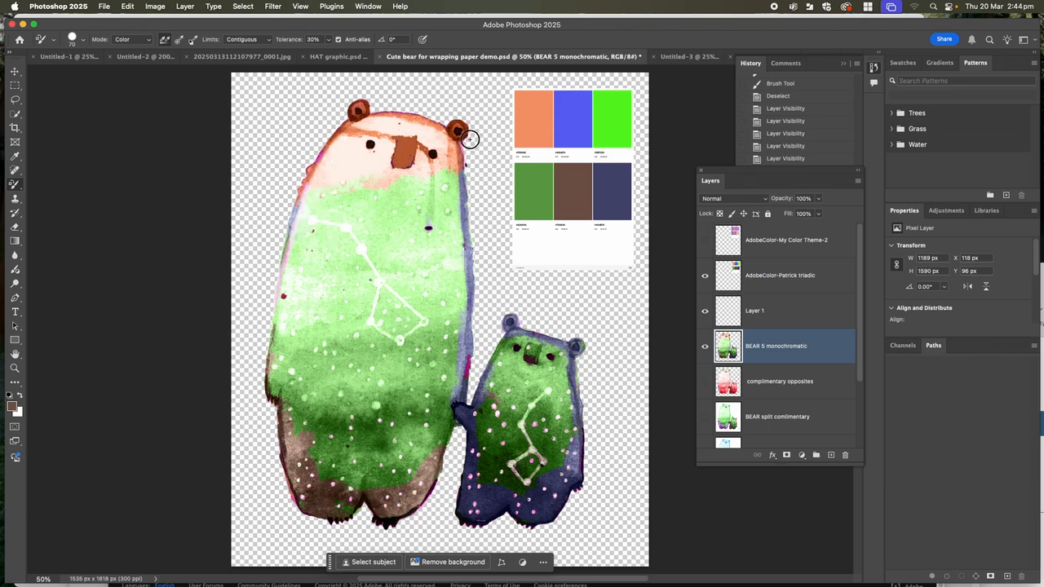
left_click_drag(471, 139, 455, 127)
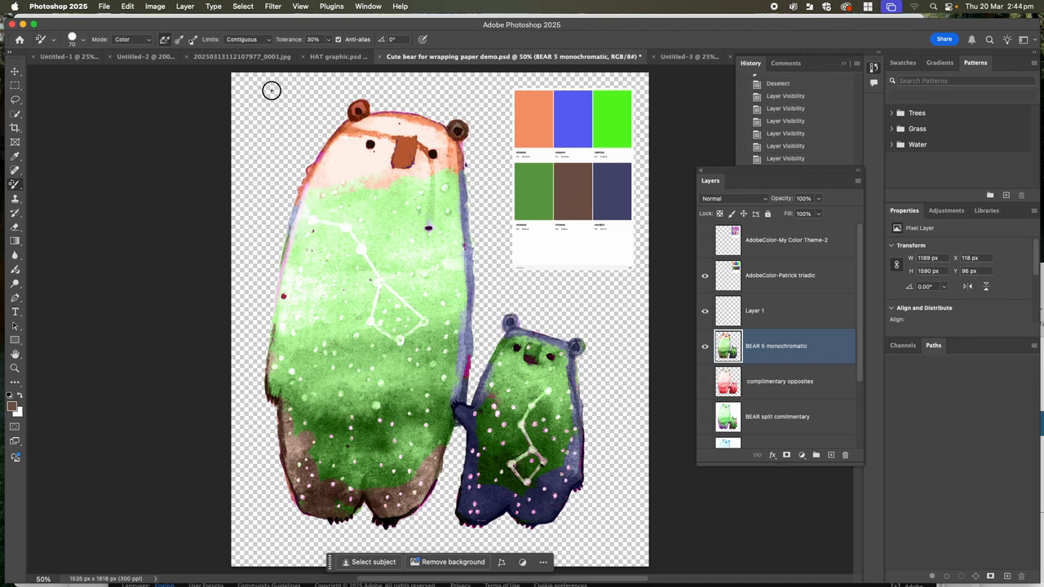
- Try outlining the large bear's nose with the Lasso Tool, and deselect it
left_click(21, 115)
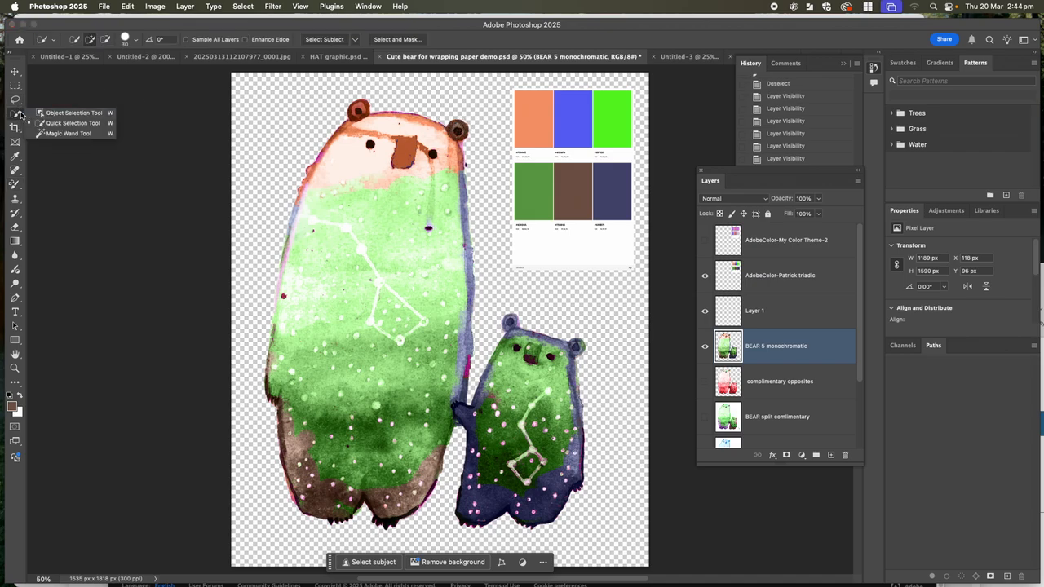
left_click(16, 101)
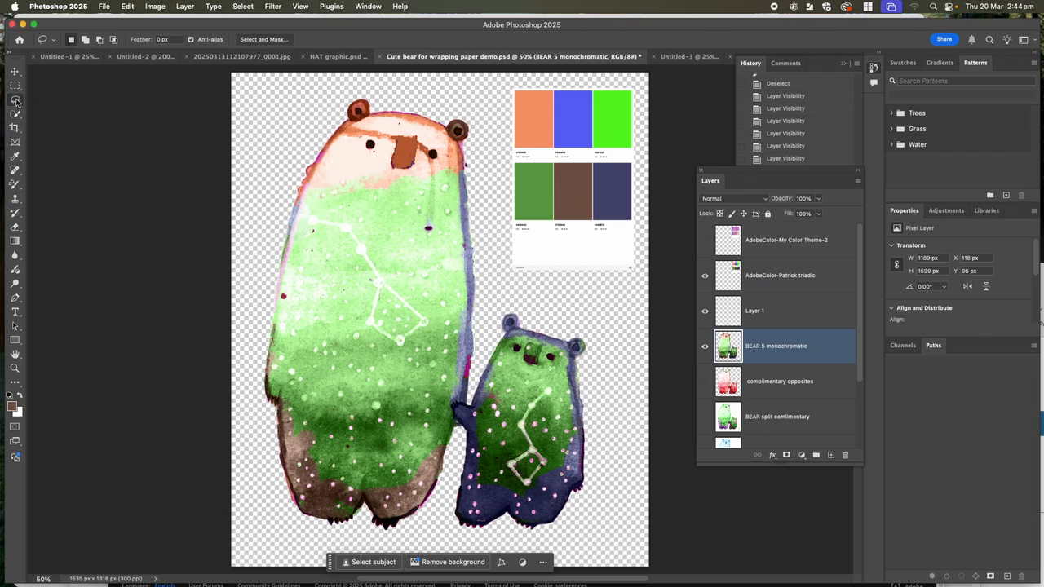
left_click(16, 101)
left_click(44, 109)
mouse_move(400, 144)
left_mouse_down()
mouse_move(398, 162)
mouse_move(418, 140)
mouse_move(399, 145)
left_mouse_up()
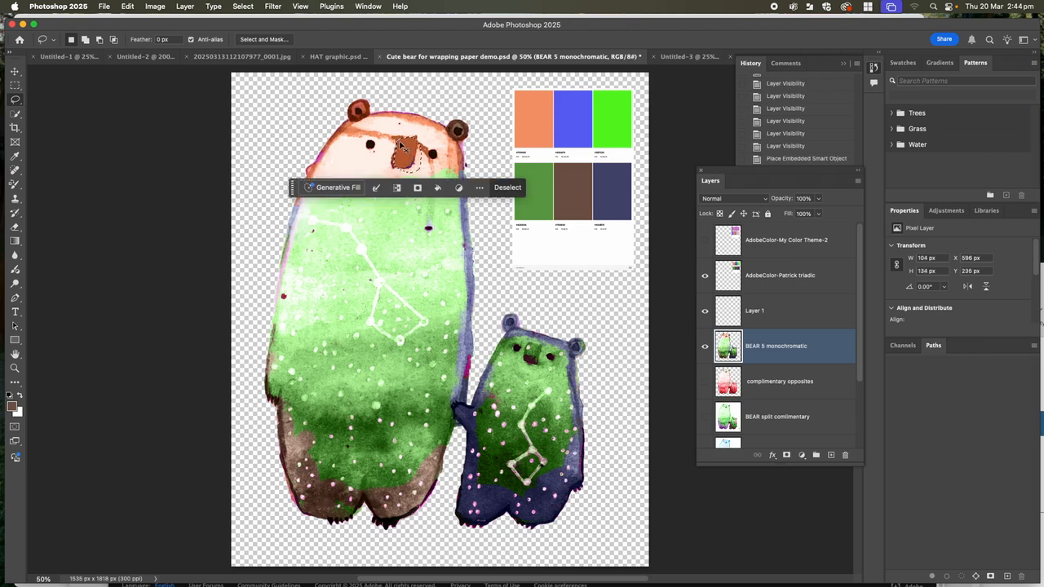
key("super+d")
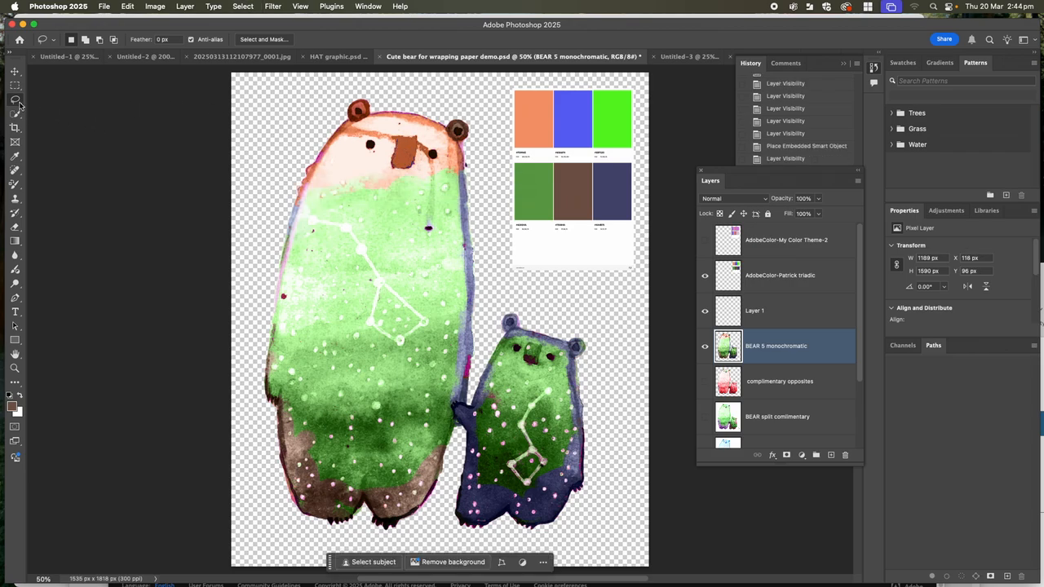
left_click(21, 106)
left_click(20, 107)
left_click(25, 107)
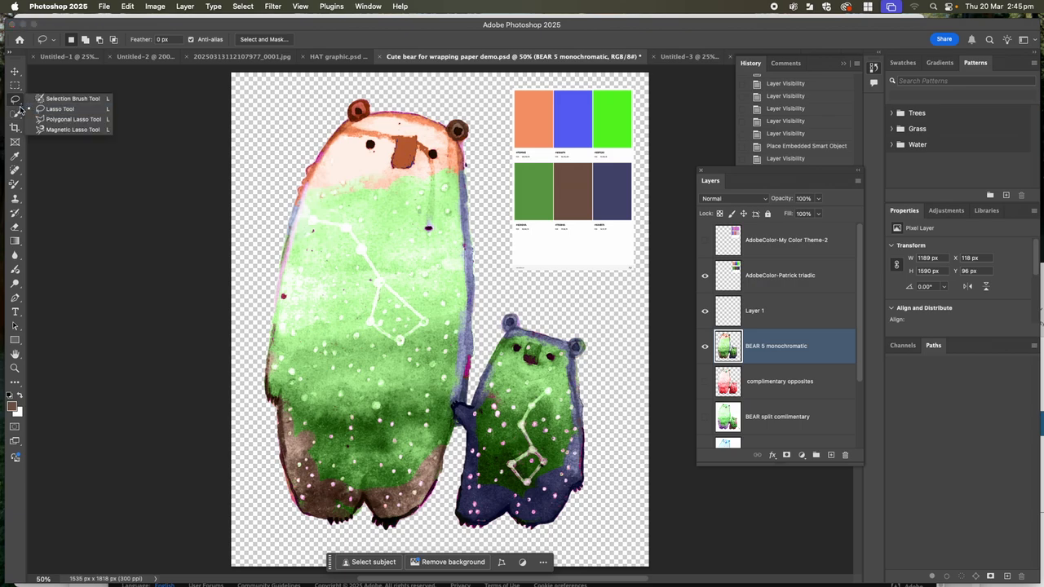
- Select the large bear's nose and its connected head markings with the Magic Wand Tool
left_click(14, 114)
left_click(65, 133)
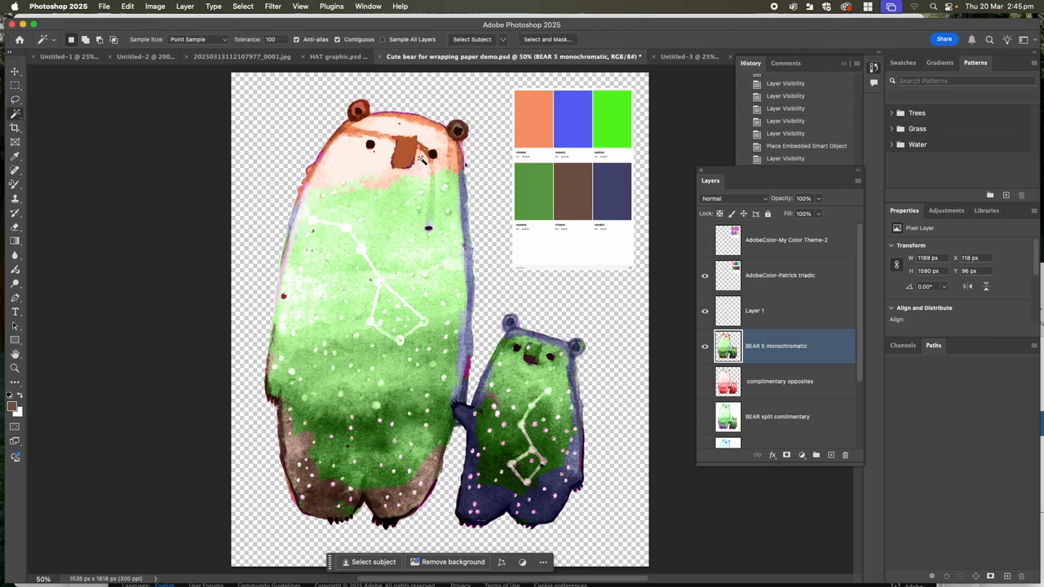
left_click(407, 155)
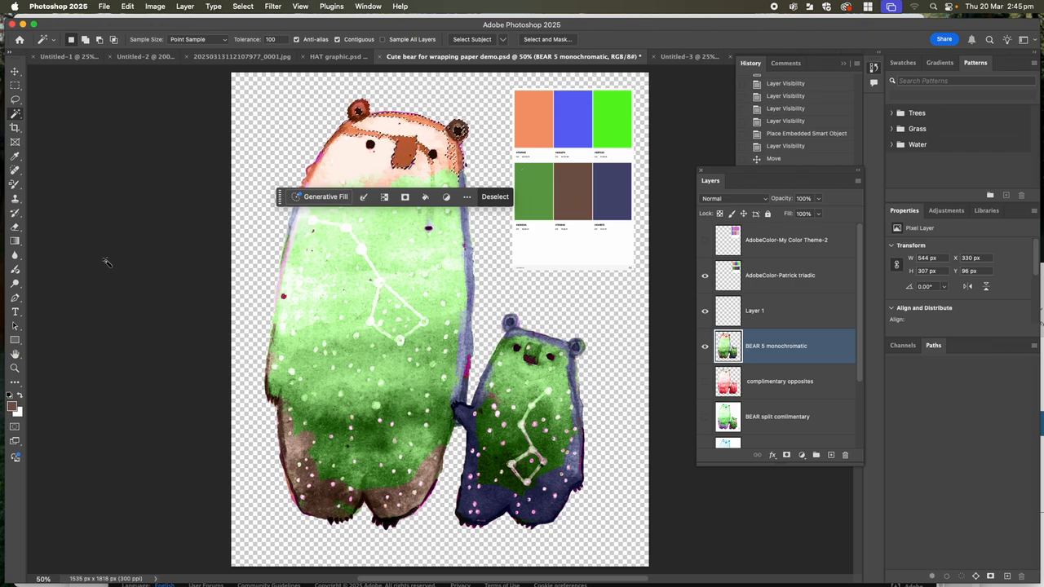
- Sample the bright blue swatch and recolour the selected nose, ears and head markings with the Color Replacement Tool at size 300
left_click(14, 185)
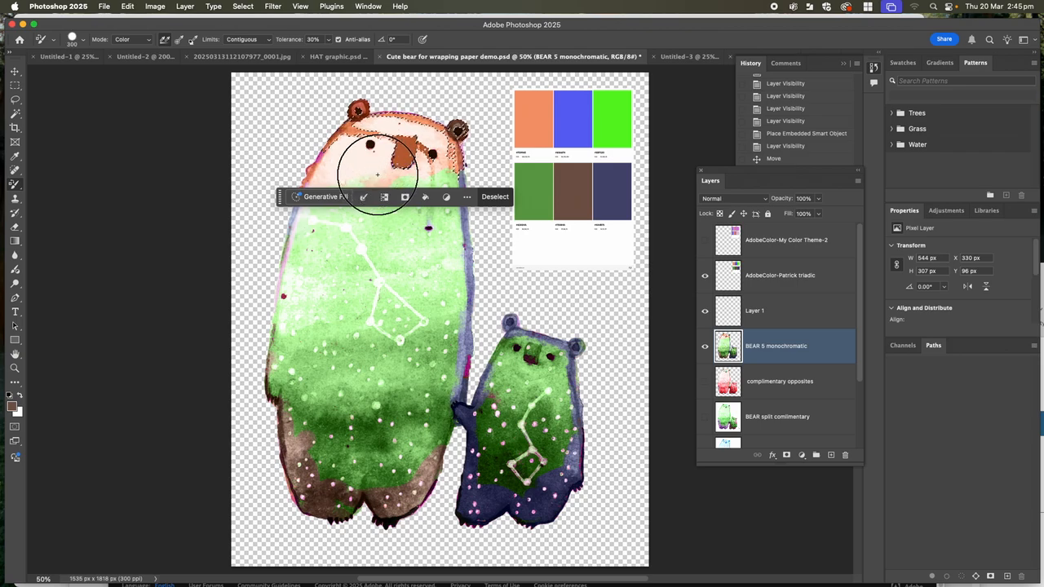
key("i")
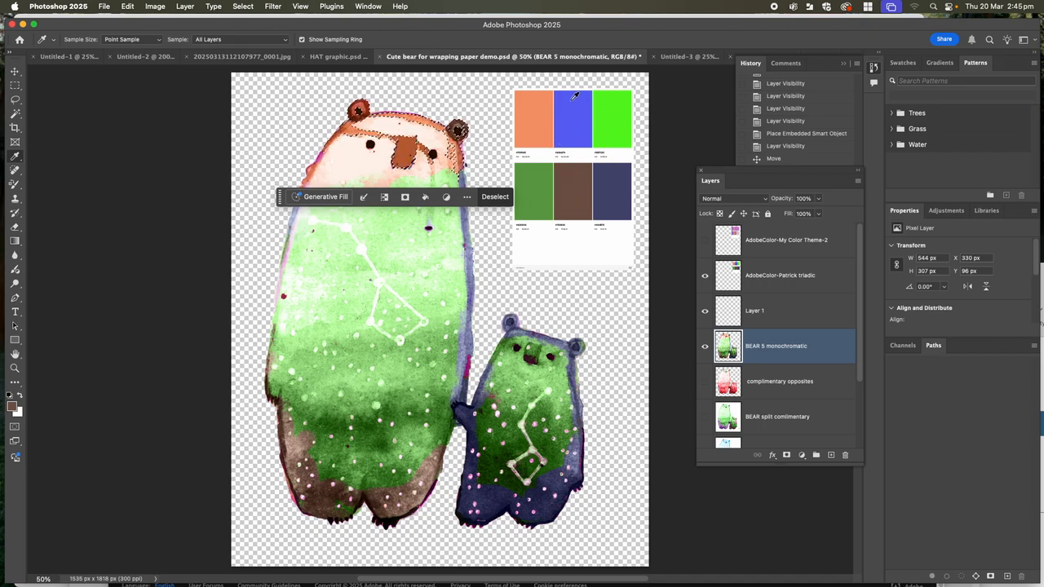
left_click(14, 184)
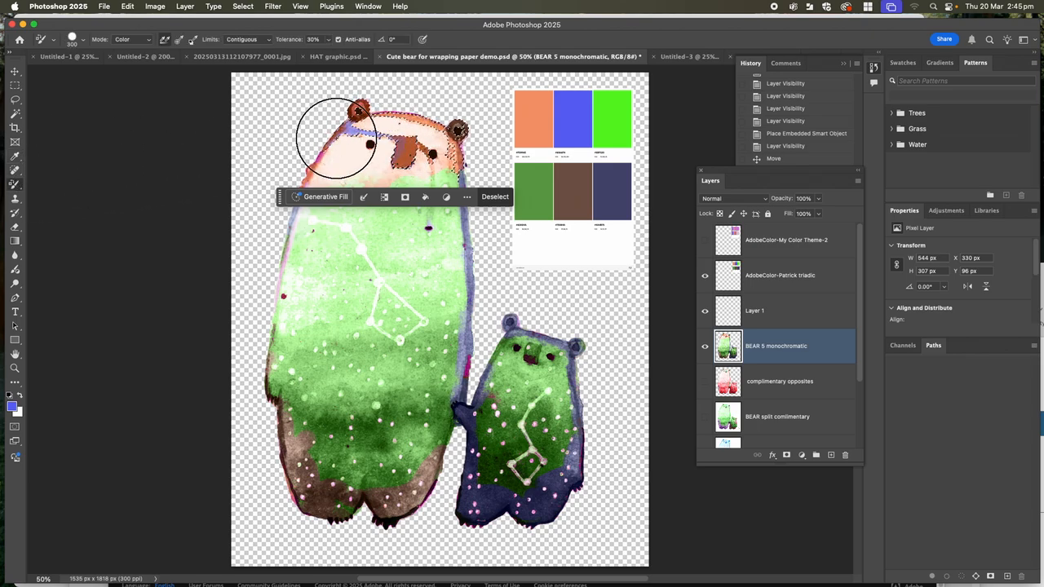
mouse_move(416, 150)
left_mouse_down()
mouse_move(466, 128)
mouse_move(414, 120)
mouse_move(360, 139)
mouse_move(319, 129)
mouse_move(403, 111)
left_mouse_up()
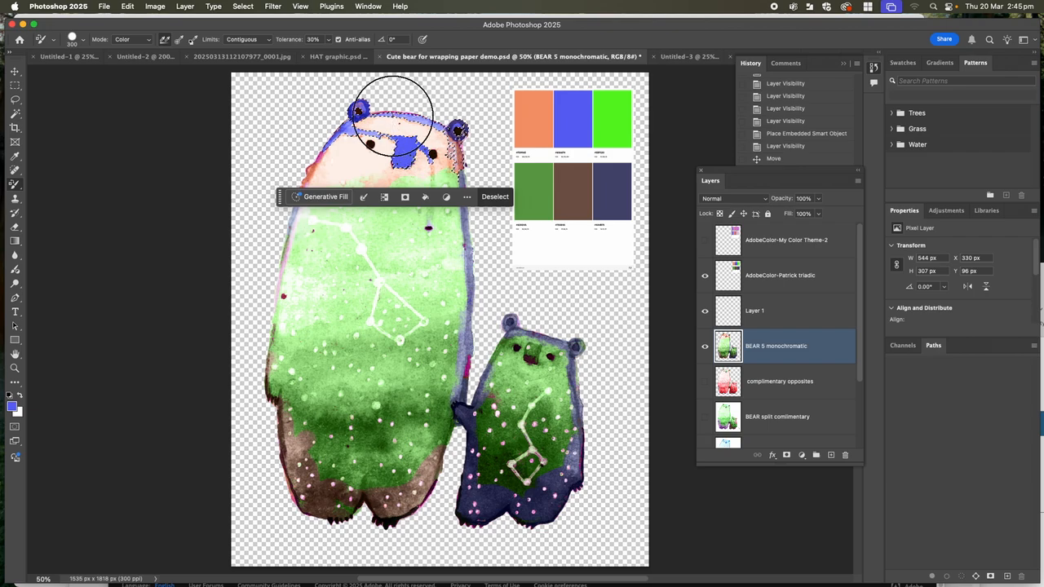
left_click_drag(460, 140, 452, 150)
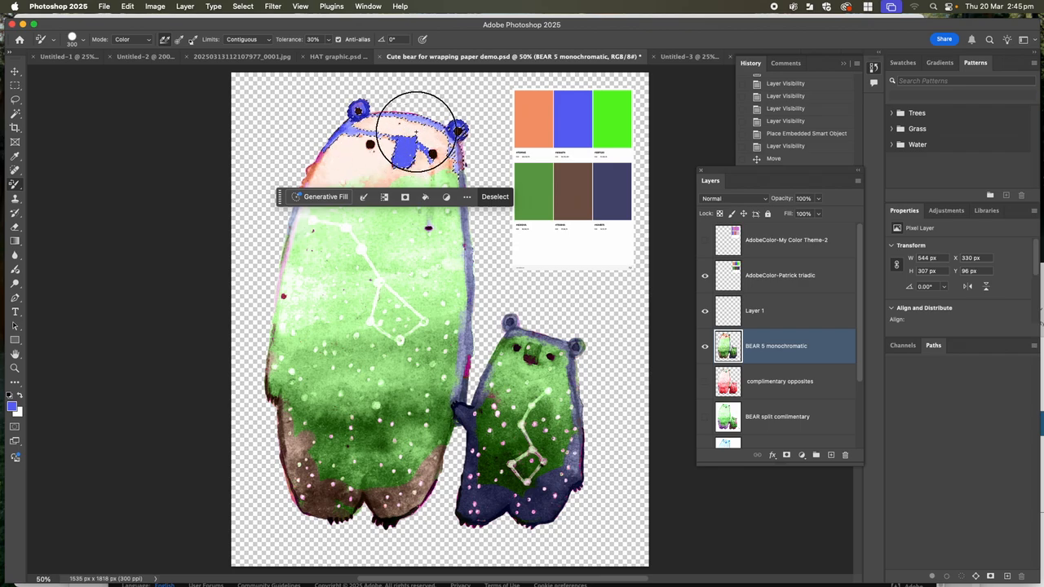
- Clear the selection of the nose and head markings, and select the large bear's eyes with the Selection Brush Tool
key("ctrl+d")
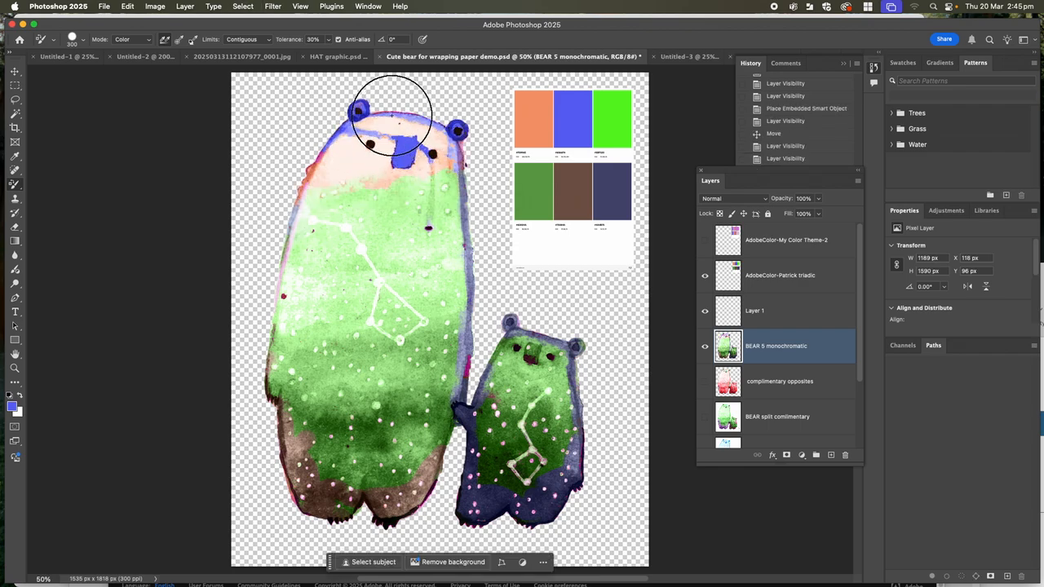
left_click(17, 115)
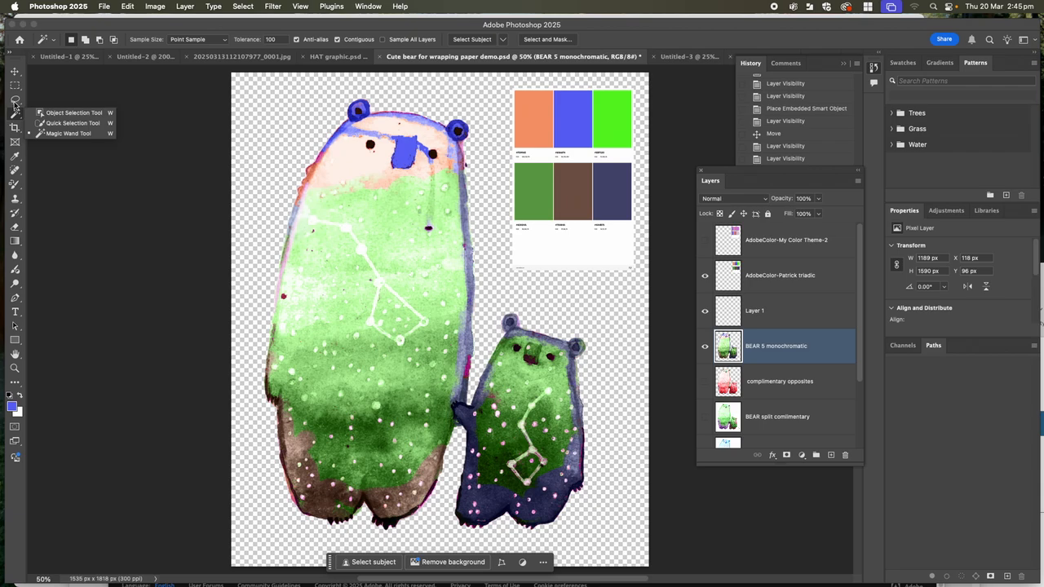
left_click(14, 99)
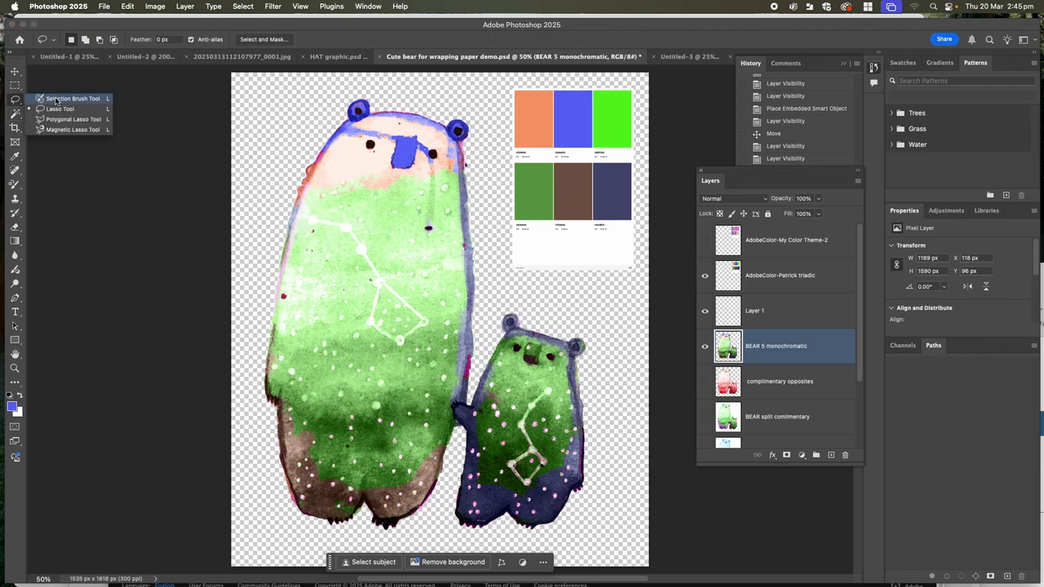
left_click(55, 98)
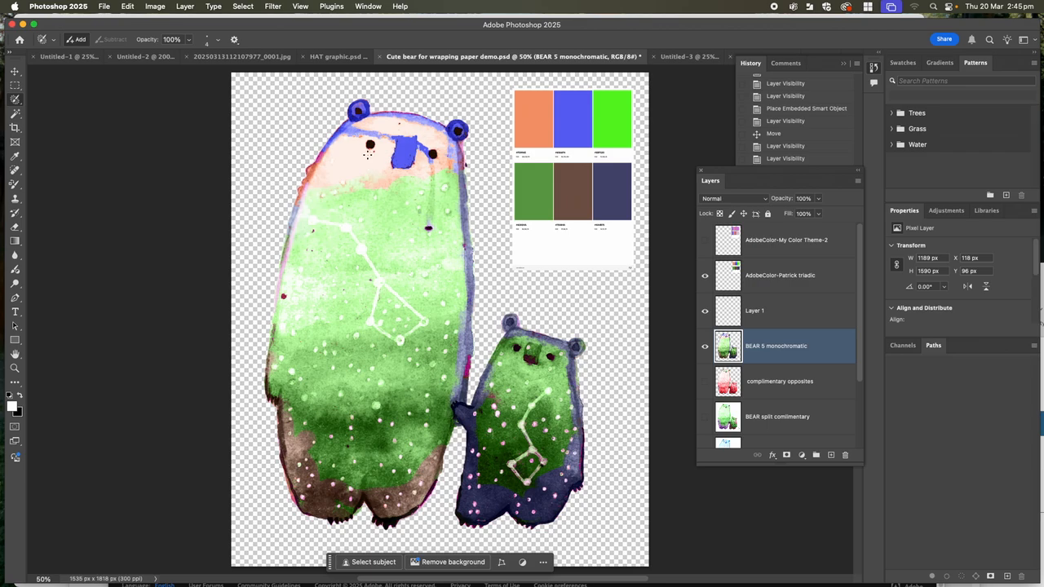
left_click_drag(374, 145, 410, 150)
left_click(15, 73)
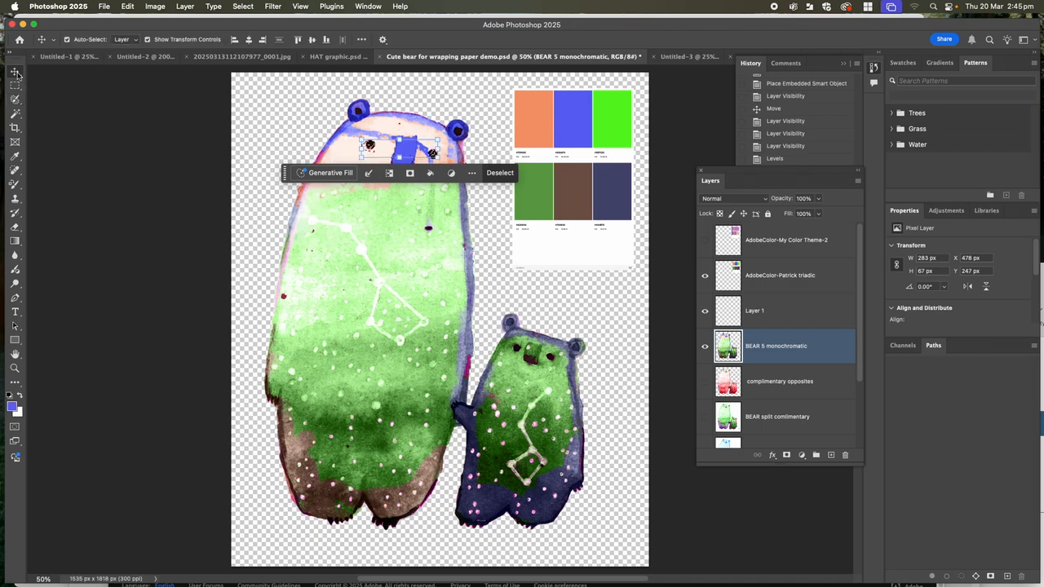
- Sample the muted green swatch, apply it to the large bear's selected eyes with the Color Replacement Tool, and deselect
left_click(16, 186)
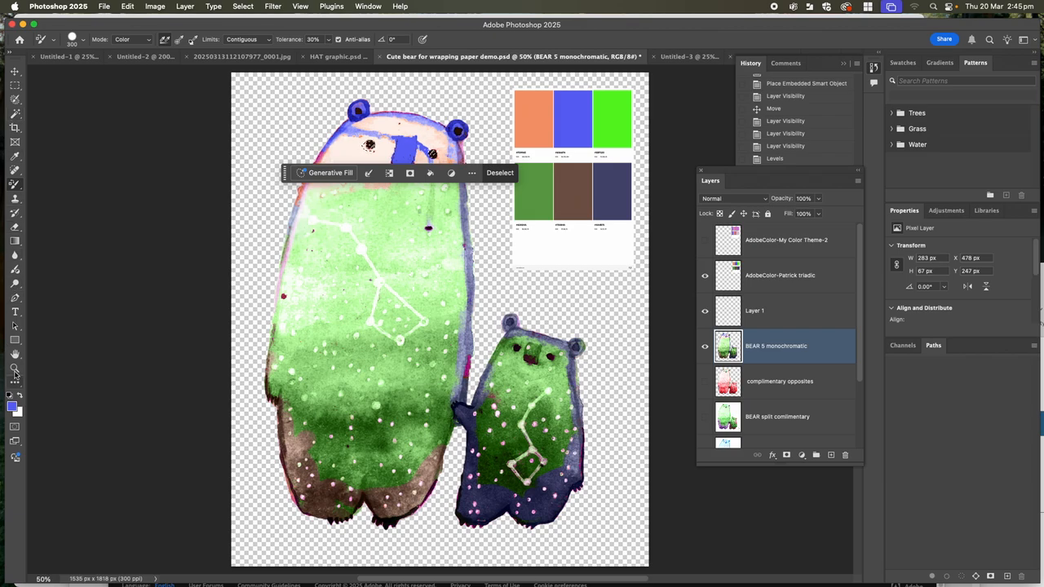
left_click(17, 156)
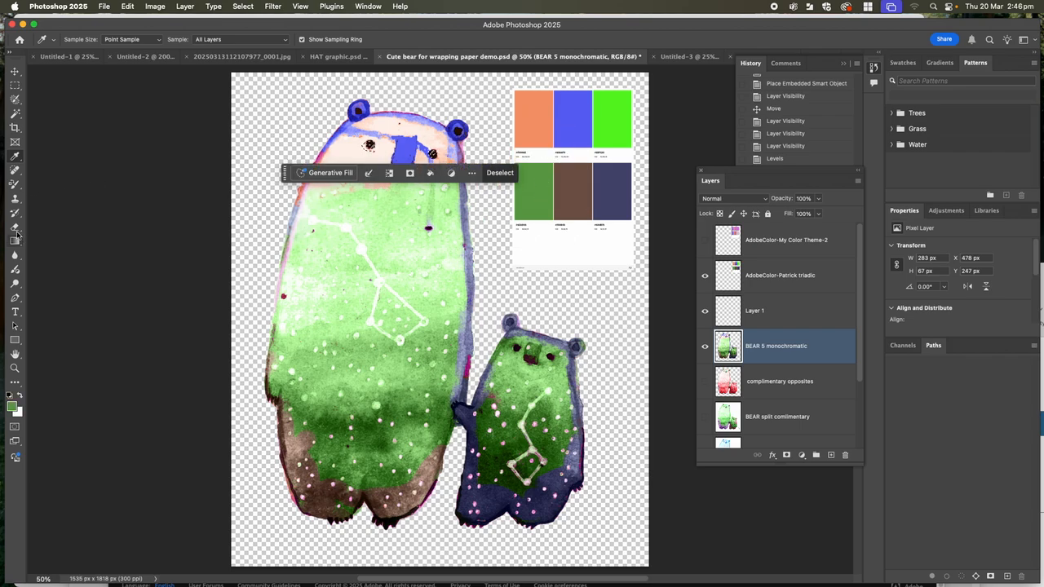
left_click(15, 184)
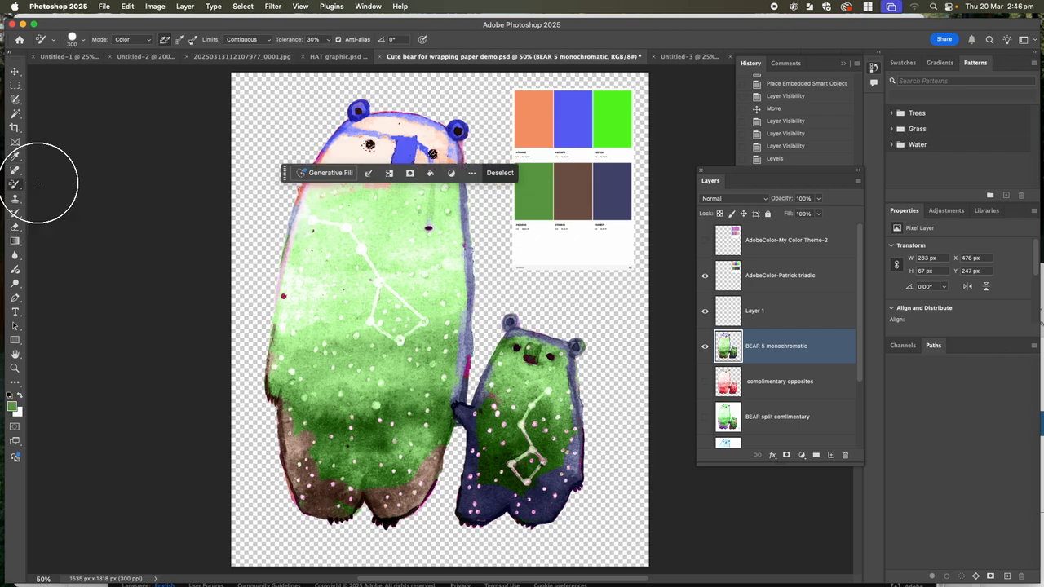
left_click(373, 141)
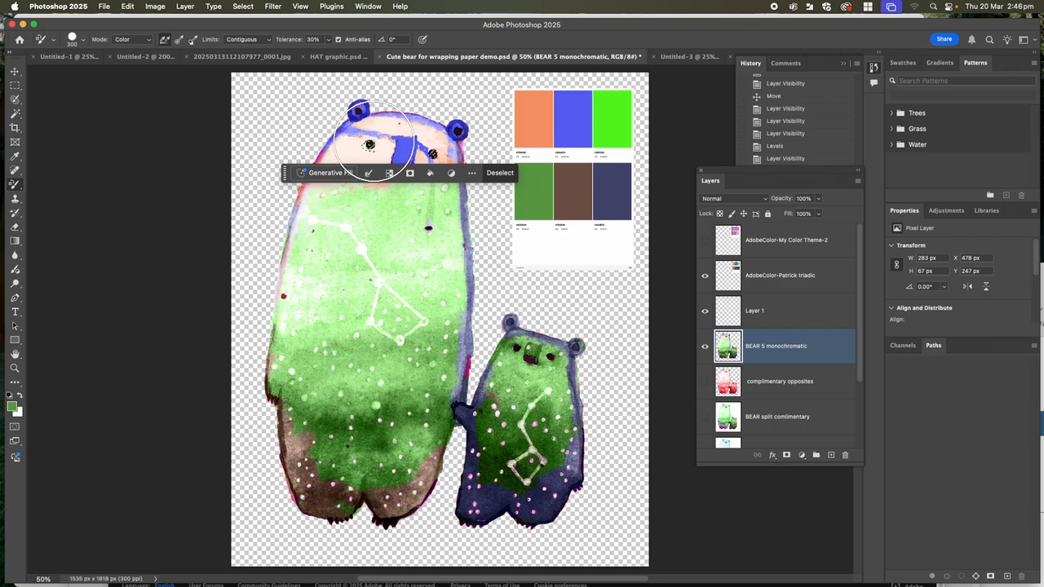
mouse_move(377, 145)
left_mouse_down()
mouse_move(428, 163)
mouse_move(430, 149)
left_mouse_up()
key("ctrl+d")
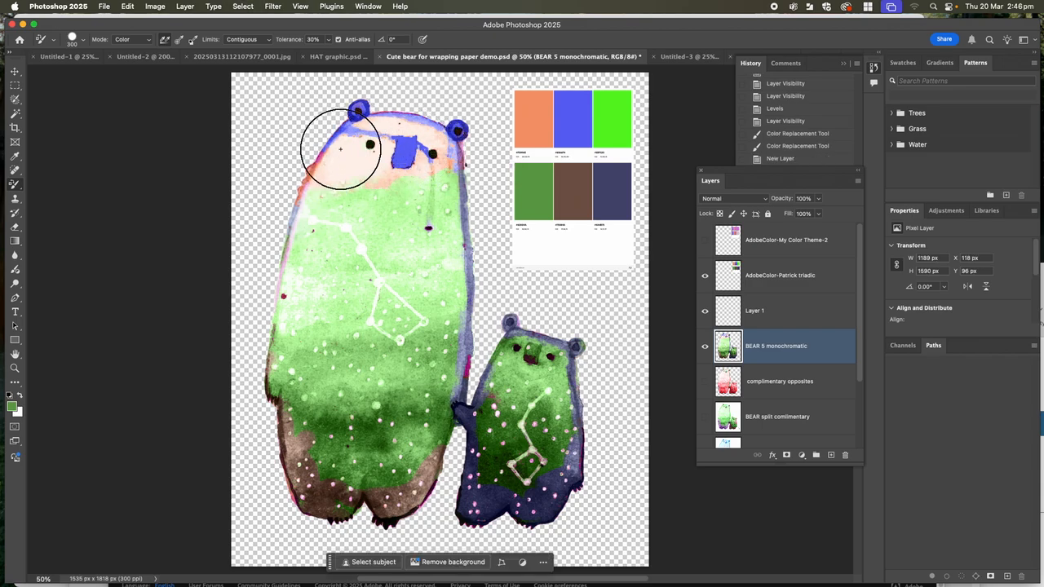
- Compare the AdobeColor-My Color Theme-2 and AdobeColor-Patrick triadic palettes by toggling layer visibility, leaving only the triadic palette shown
left_click(12, 72)
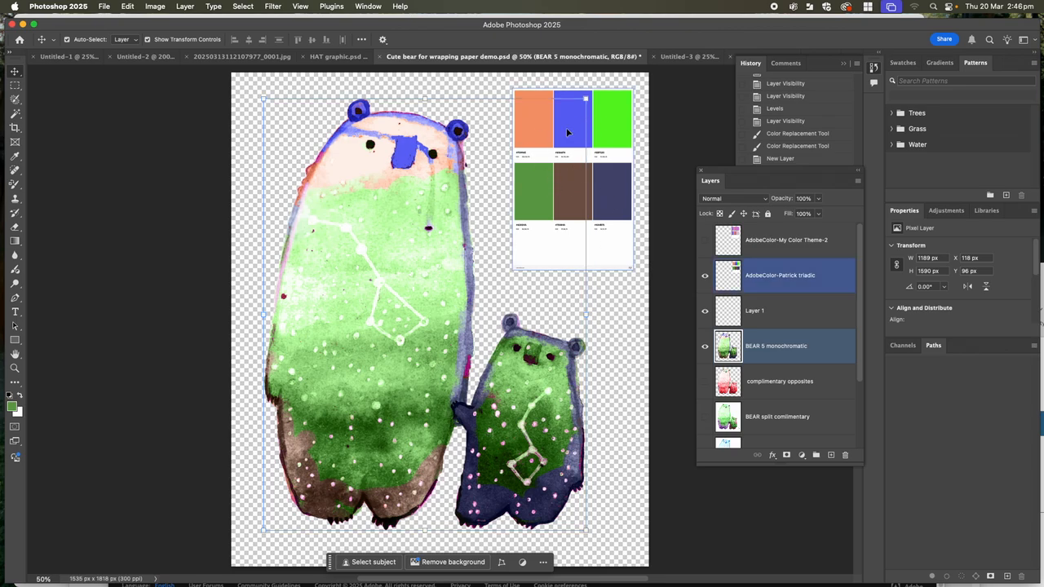
left_click(706, 275)
left_click(705, 240)
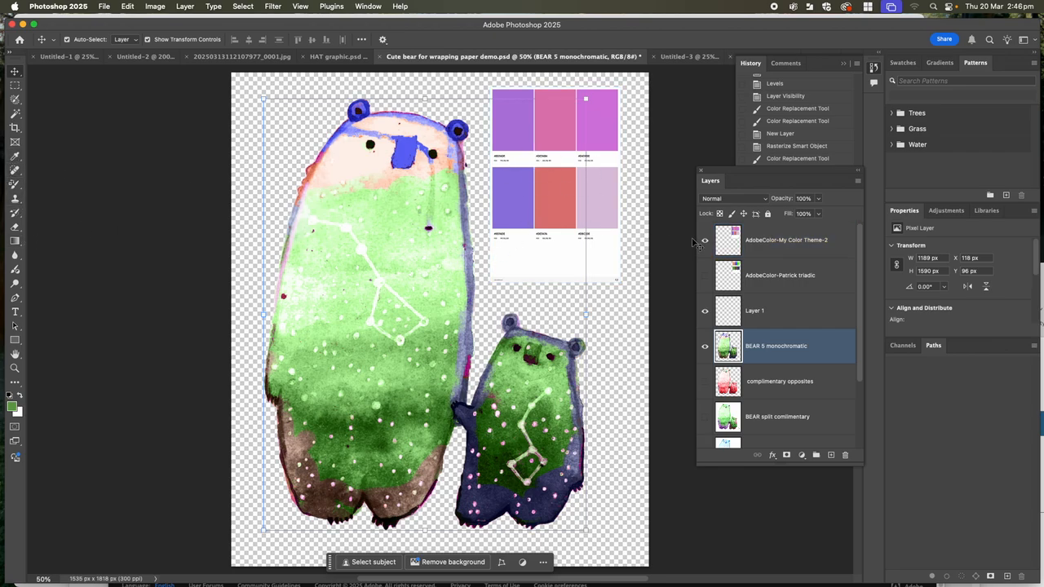
left_click(704, 276)
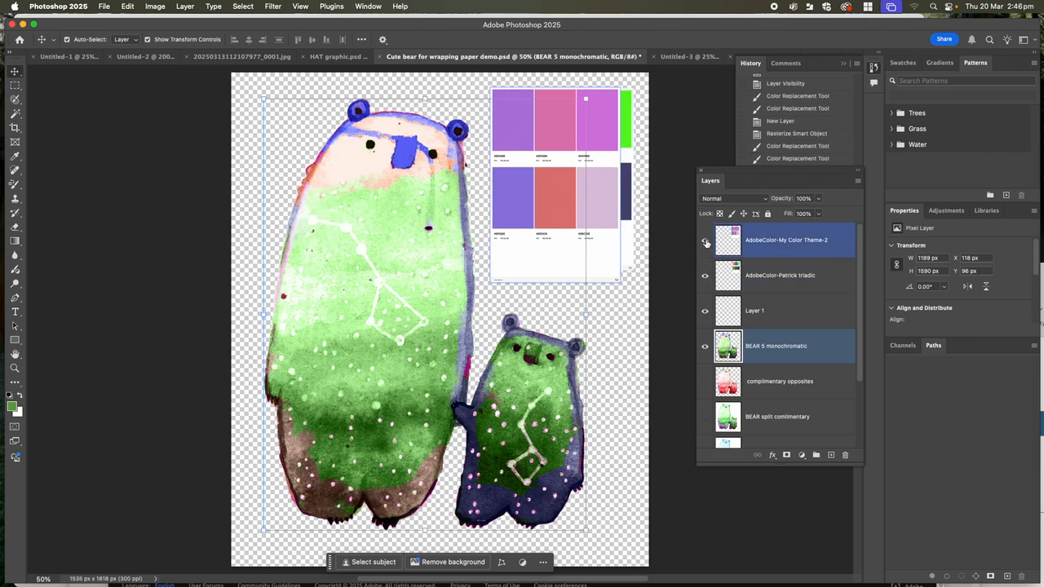
left_click(704, 240)
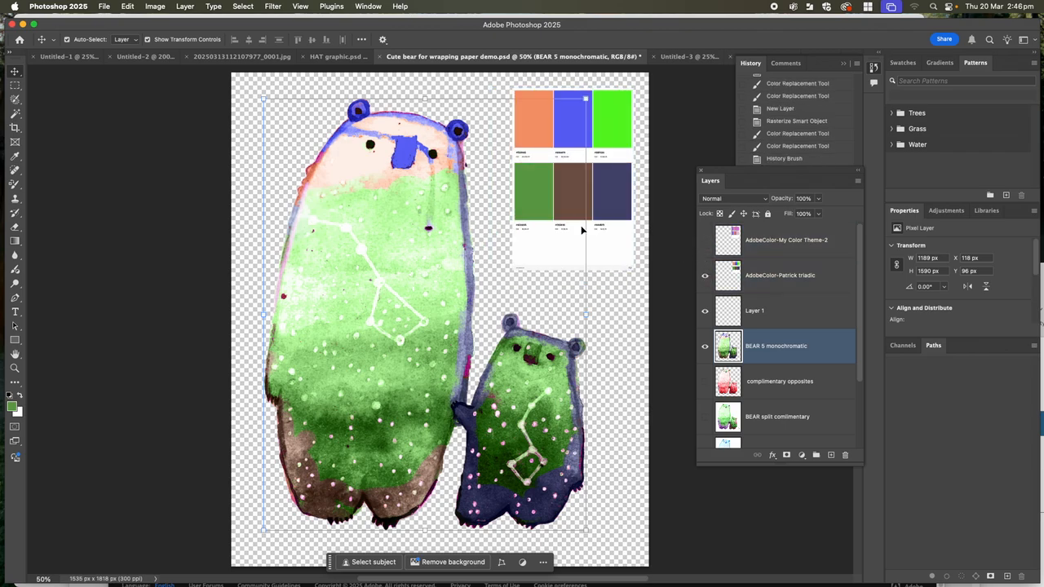
- Save the document under the new name "Bear triadic" in the Documents folder in Photoshop format
left_click(105, 6)
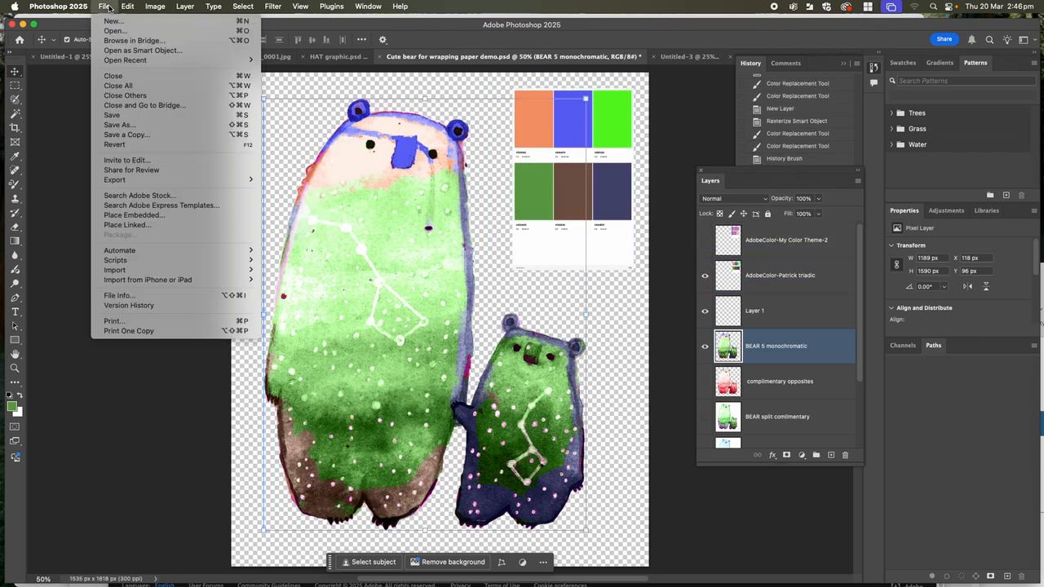
left_click(119, 126)
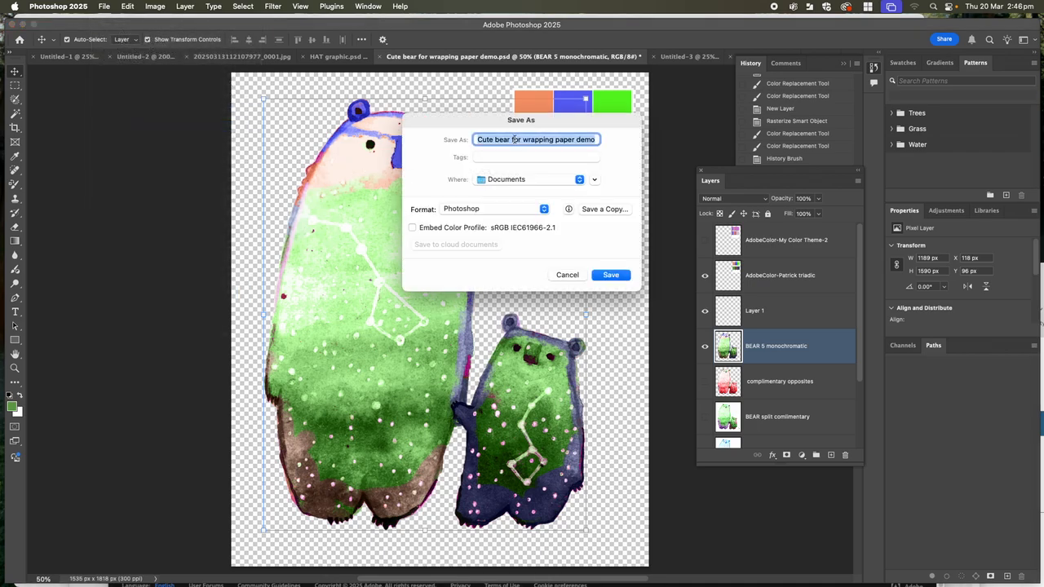
left_click(513, 139)
key("BackSpace")
type("BEar triadic")
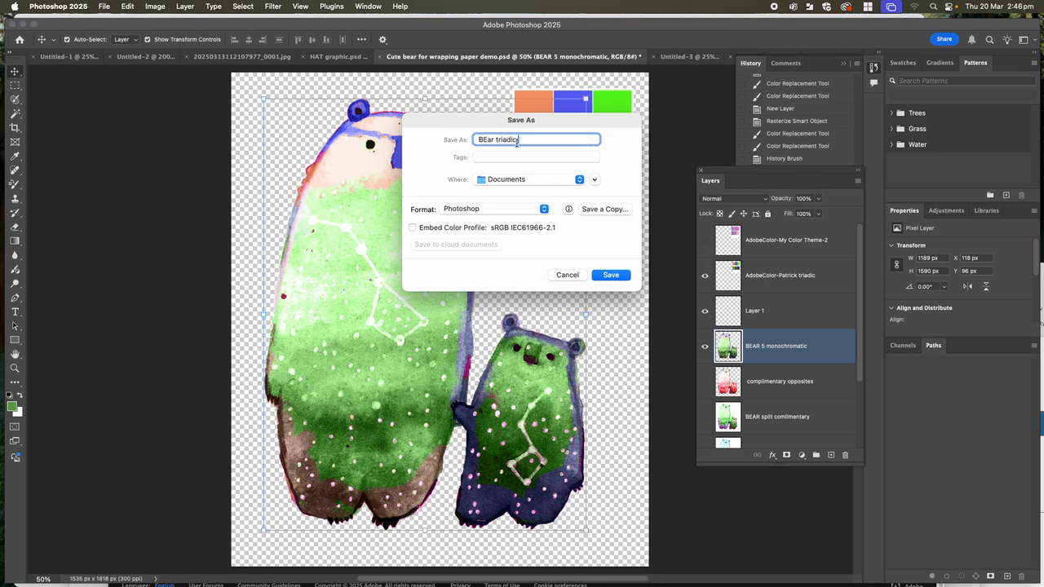
left_click(487, 140)
key("BackSpace")
type("e")
left_click(594, 180)
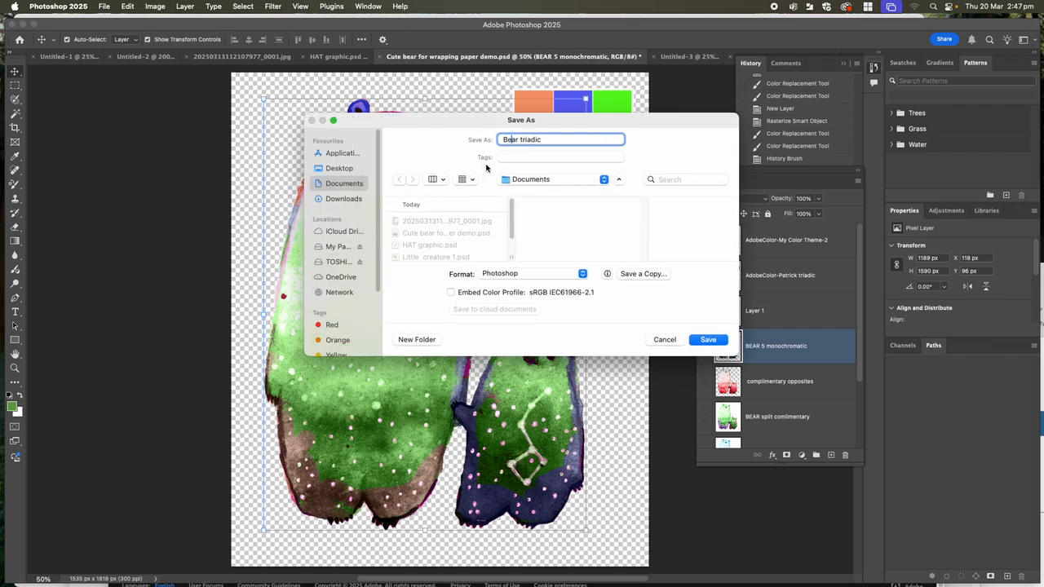
left_click(710, 341)
left_click(654, 265)
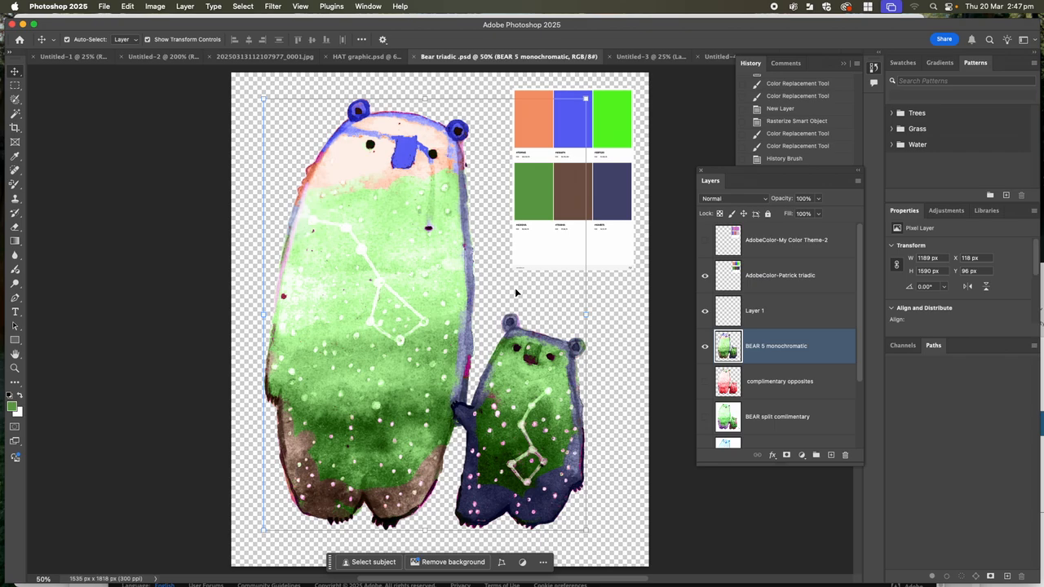
left_click(580, 111, "shift")
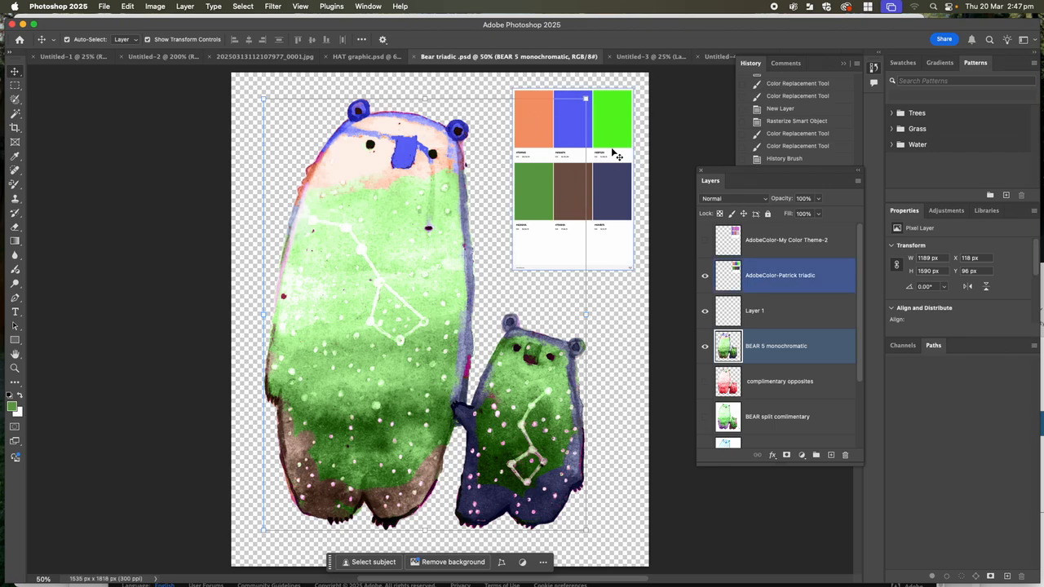
left_click(555, 146, "shift")
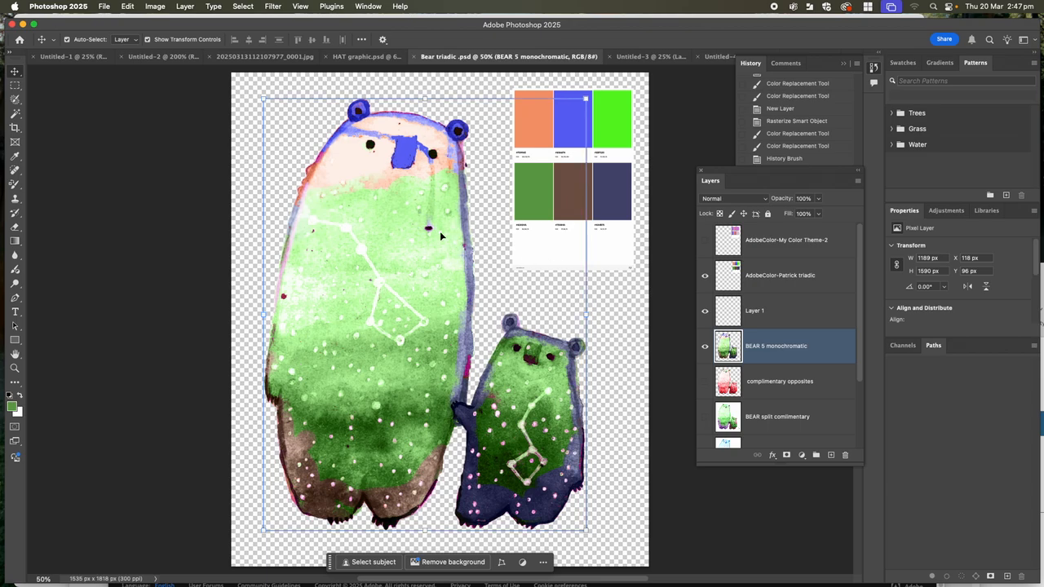
- Switch to Adobe Color in Chrome and view the list of available colour harmony rules
mouse_move(334, 580)
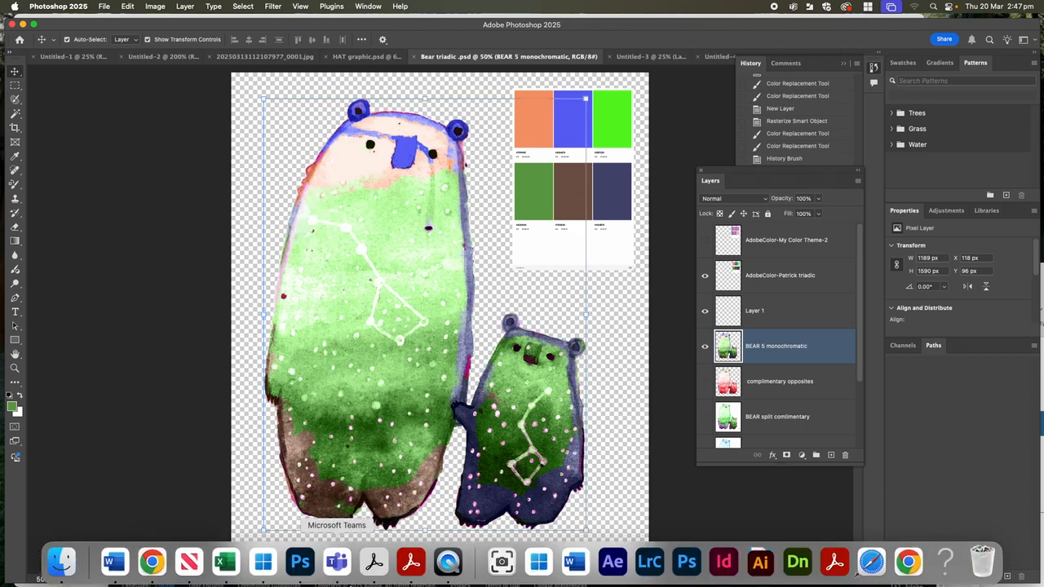
left_click(152, 561)
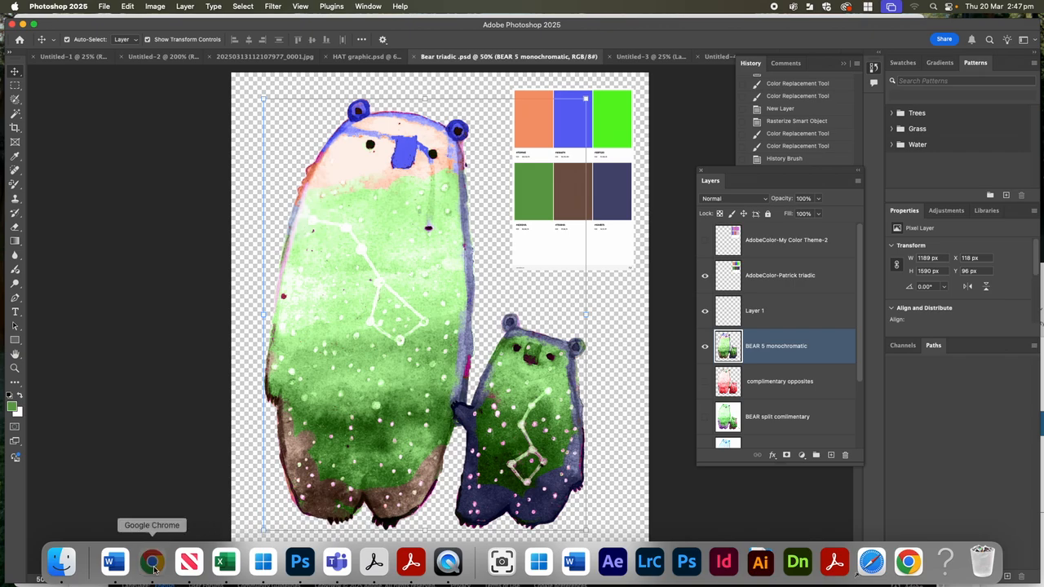
left_click(183, 213)
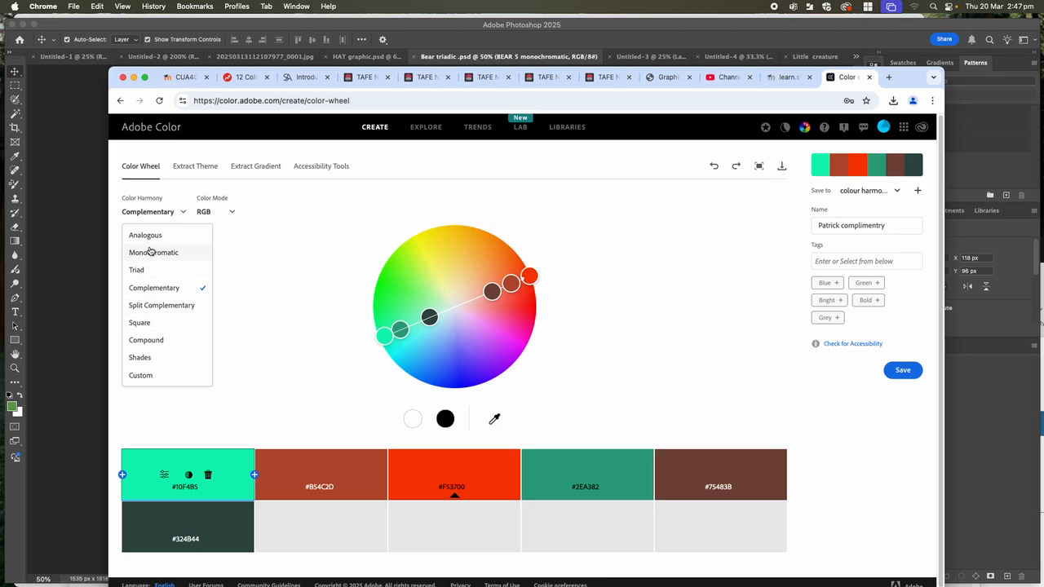
- Switch to the assessment document in Word and examine it down to the list of required motif colour versions
mouse_move(448, 563)
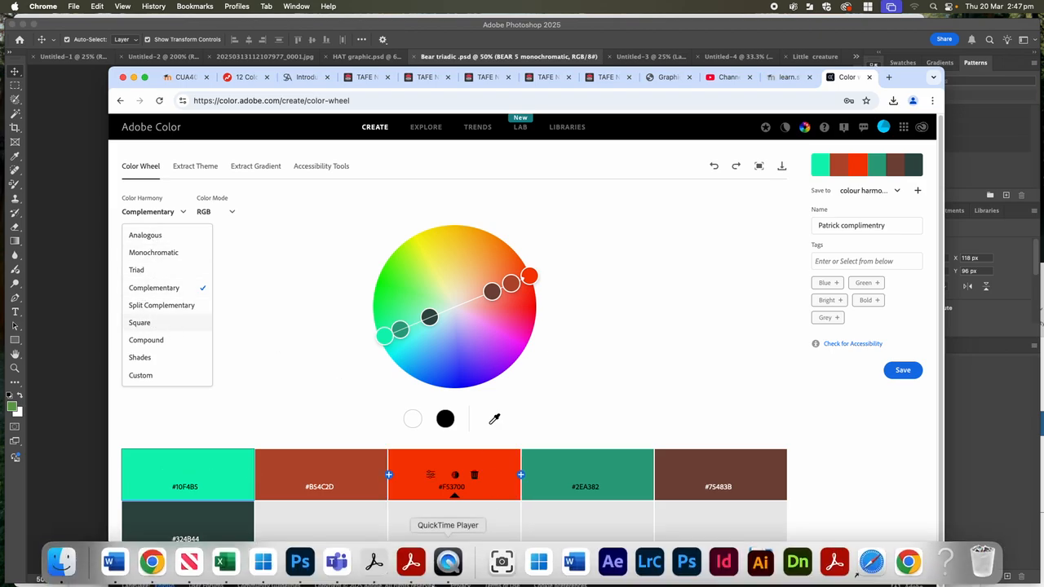
left_click(575, 562)
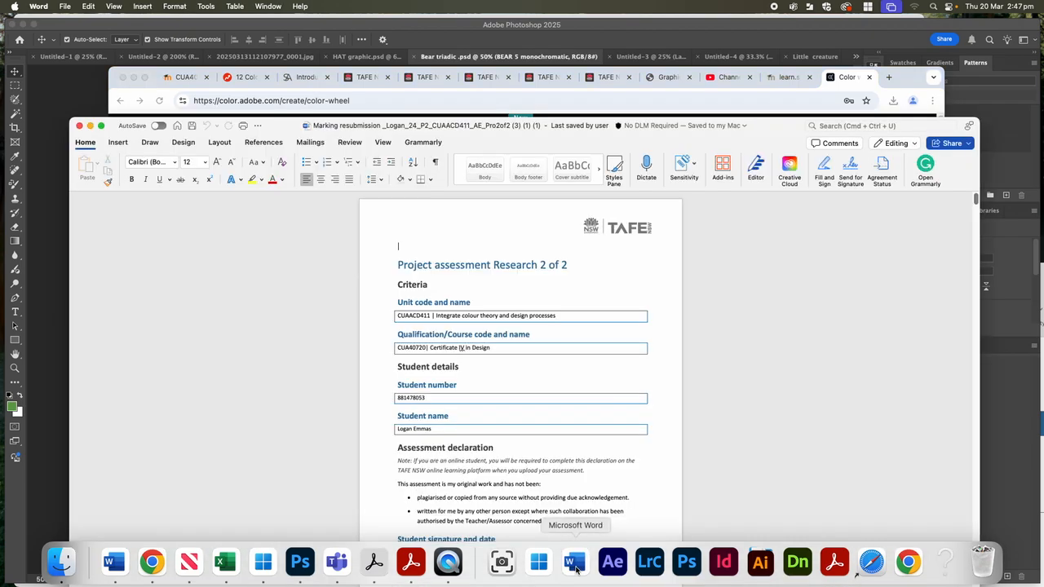
left_click_drag(283, 127, 255, 40)
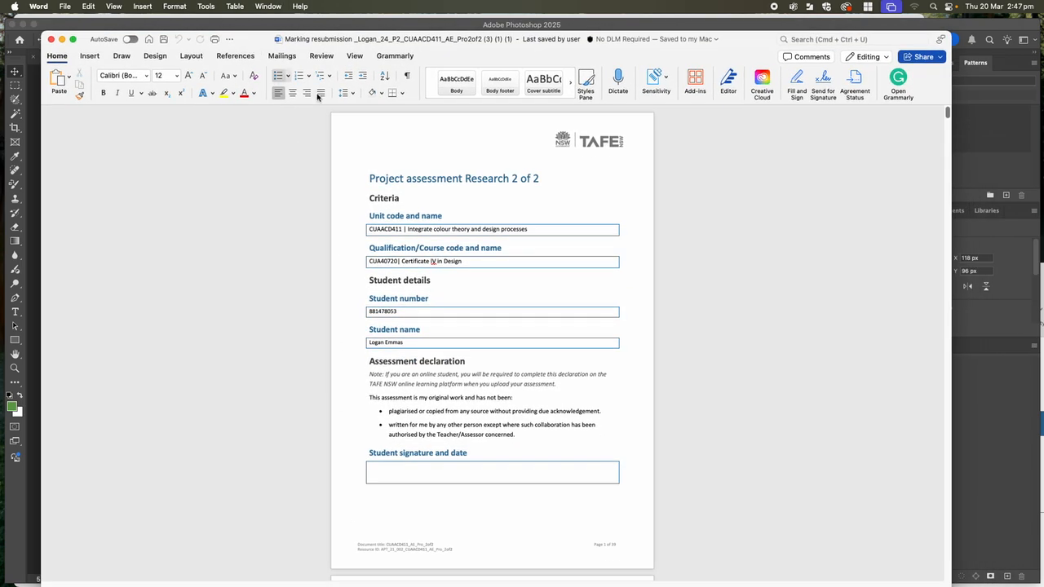
scroll(672, 384, "down", 20)
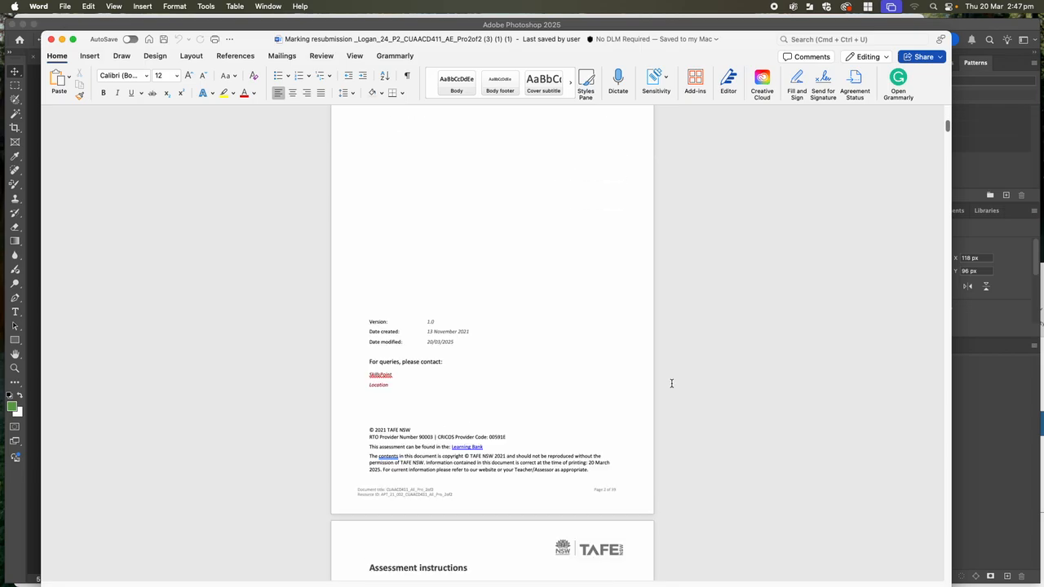
scroll(672, 384, "down", 20)
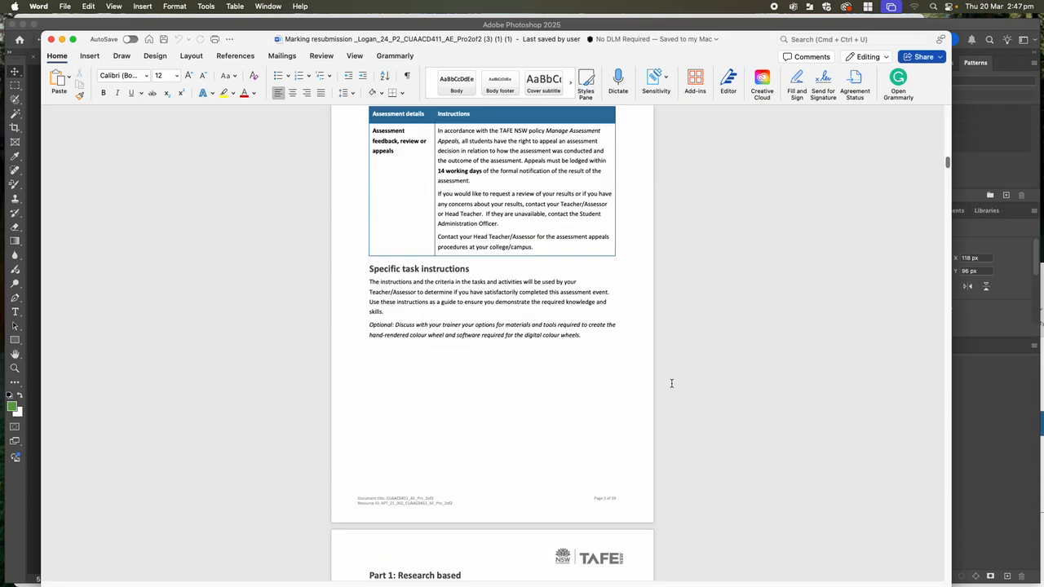
scroll(672, 384, "down", 20)
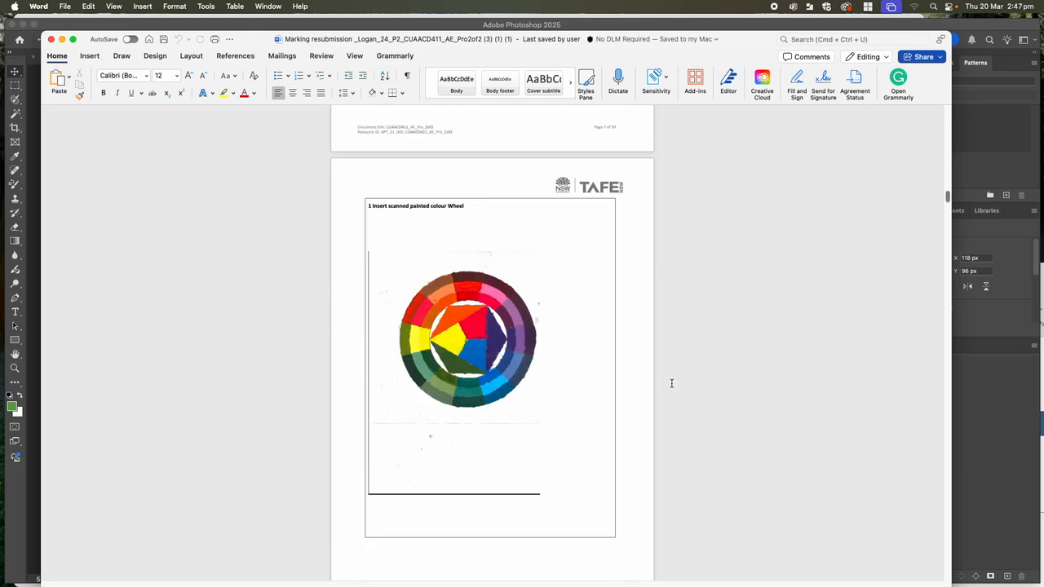
scroll(672, 386, "down", 20)
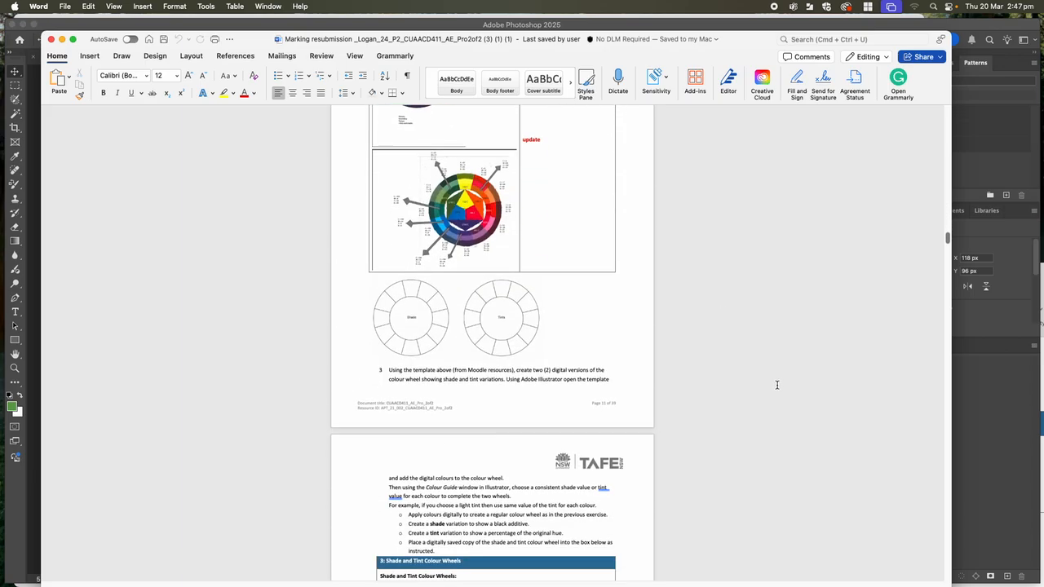
scroll(776, 377, "down", 20)
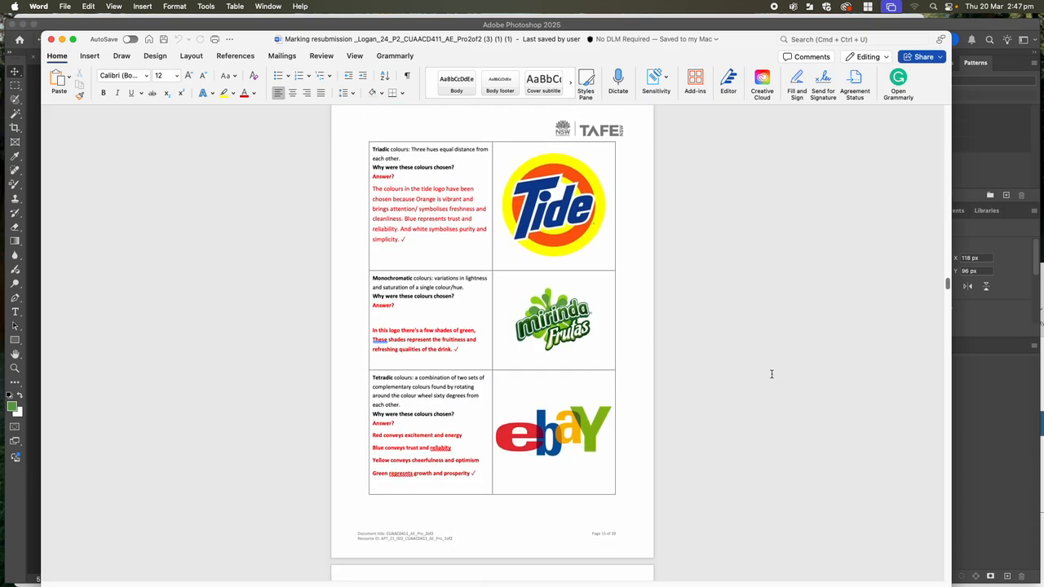
scroll(770, 372, "down", 20)
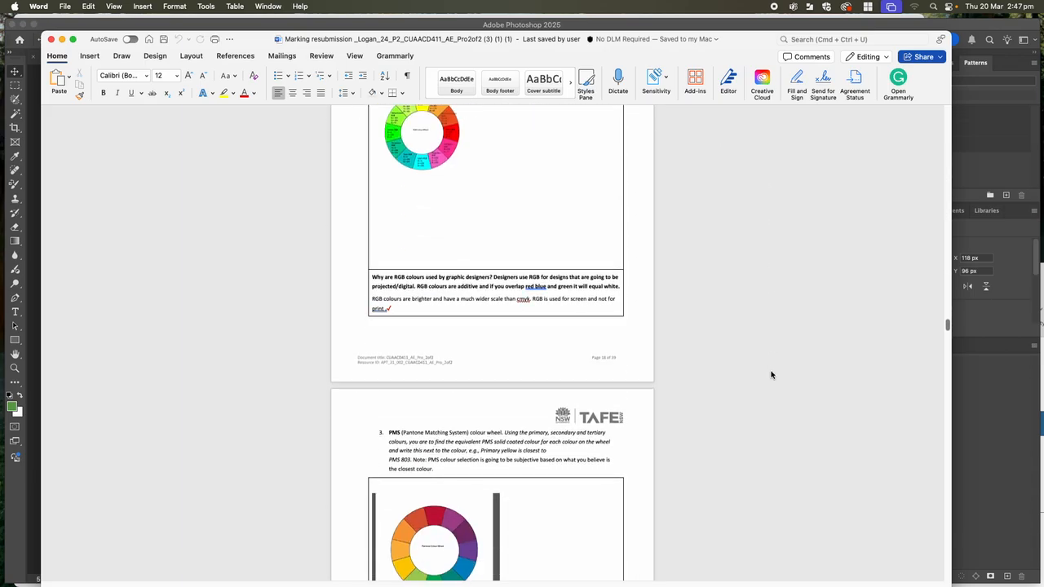
scroll(771, 371, "down", 20)
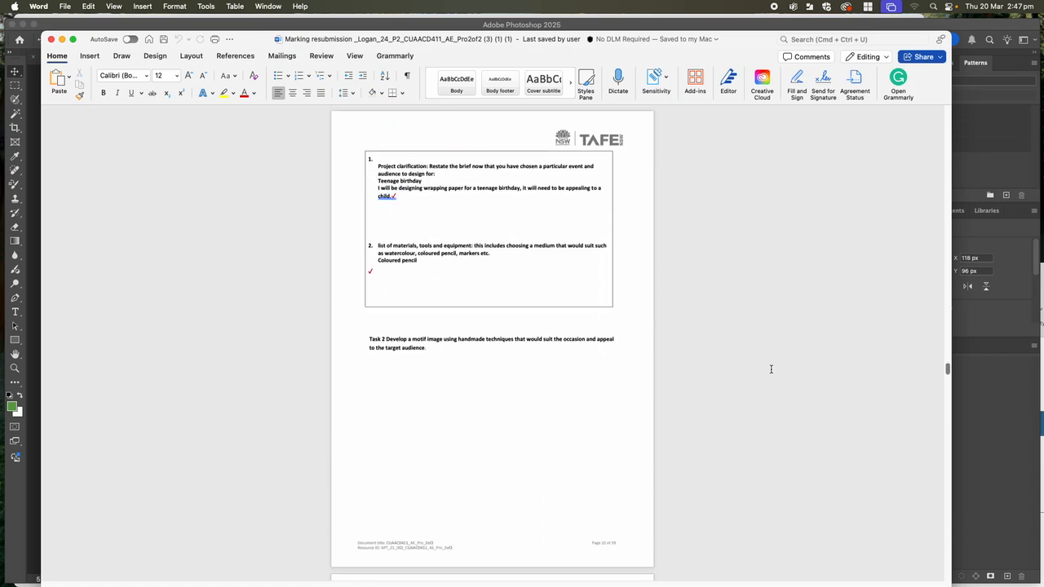
scroll(770, 370, "down", 20)
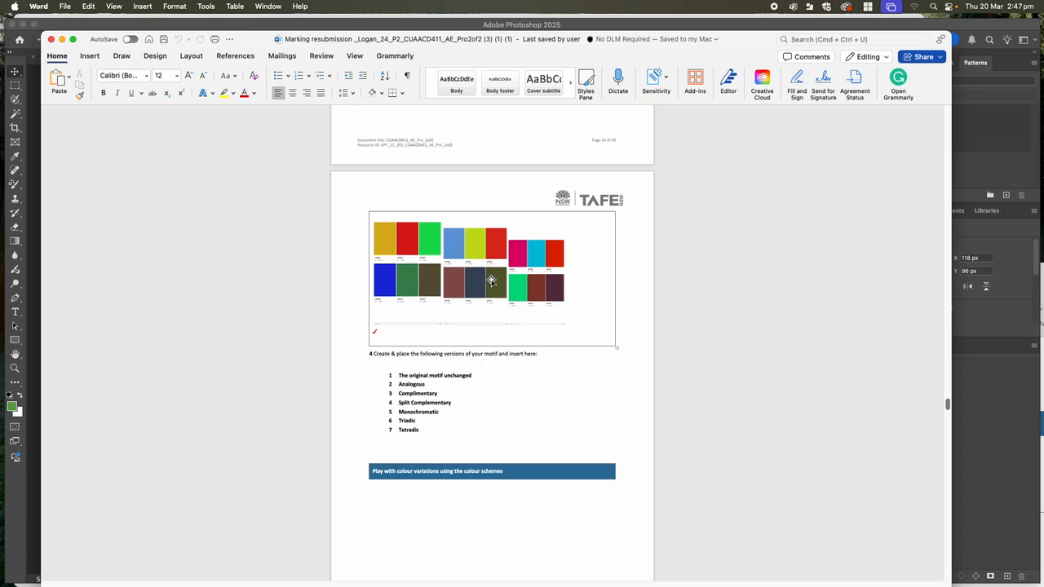
- Examine the assessment's explored colour schemes, required motif versions and the skateboard motif examples for each harmony
scroll(484, 253, "up", 2)
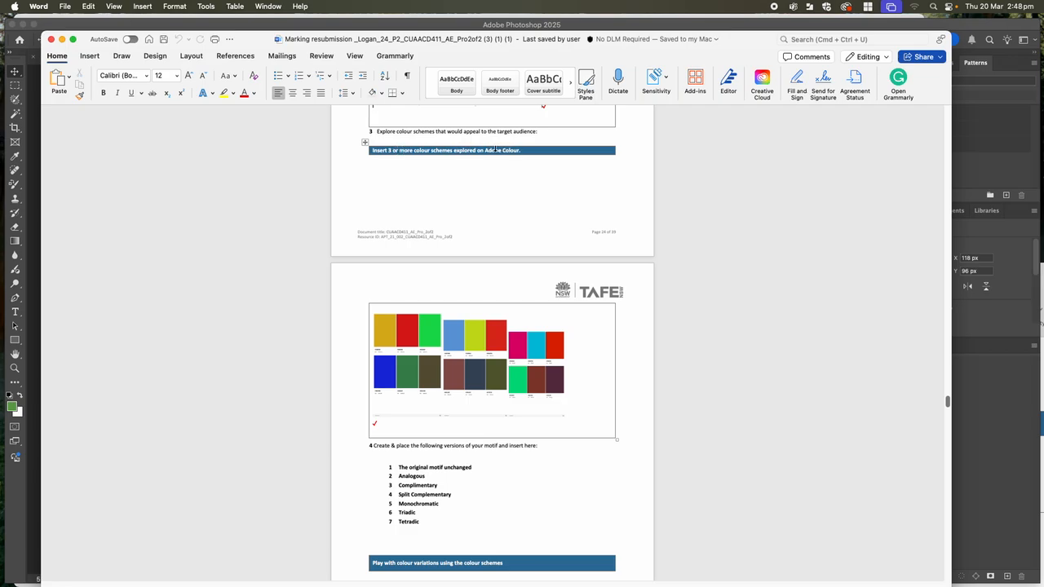
scroll(480, 356, "down", 8)
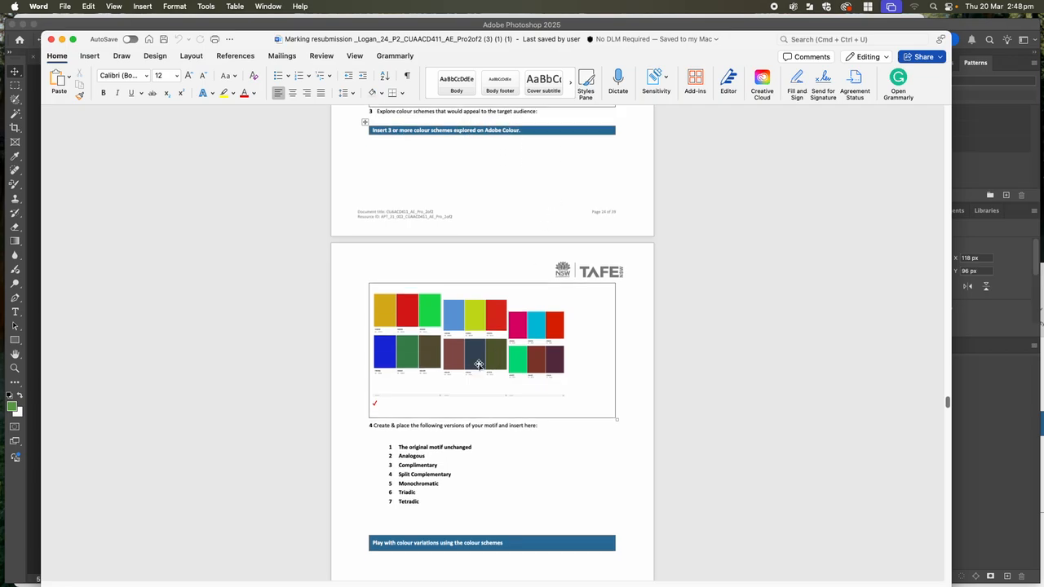
scroll(479, 356, "down", 5)
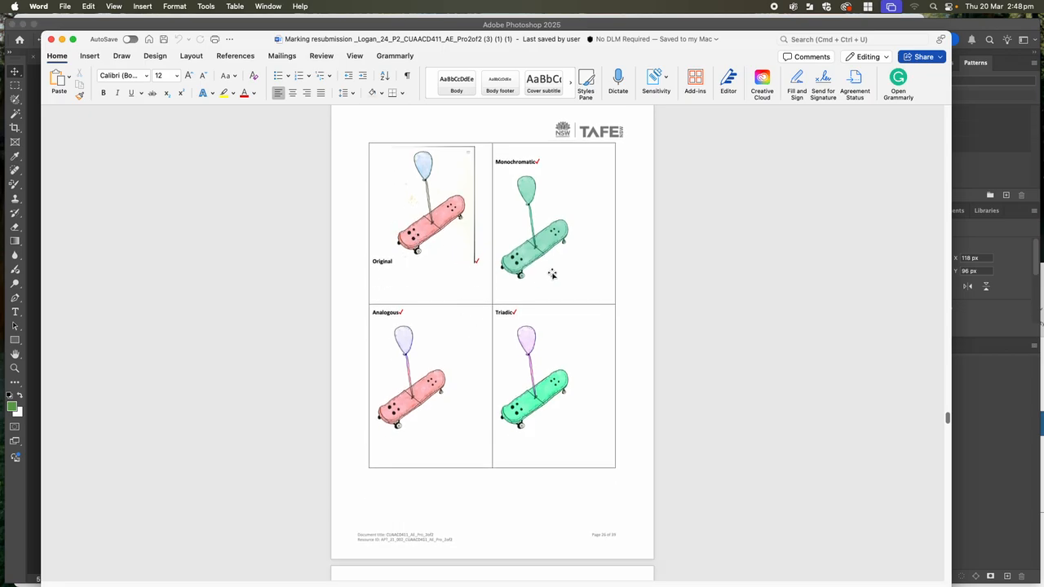
scroll(543, 424, "down", 6)
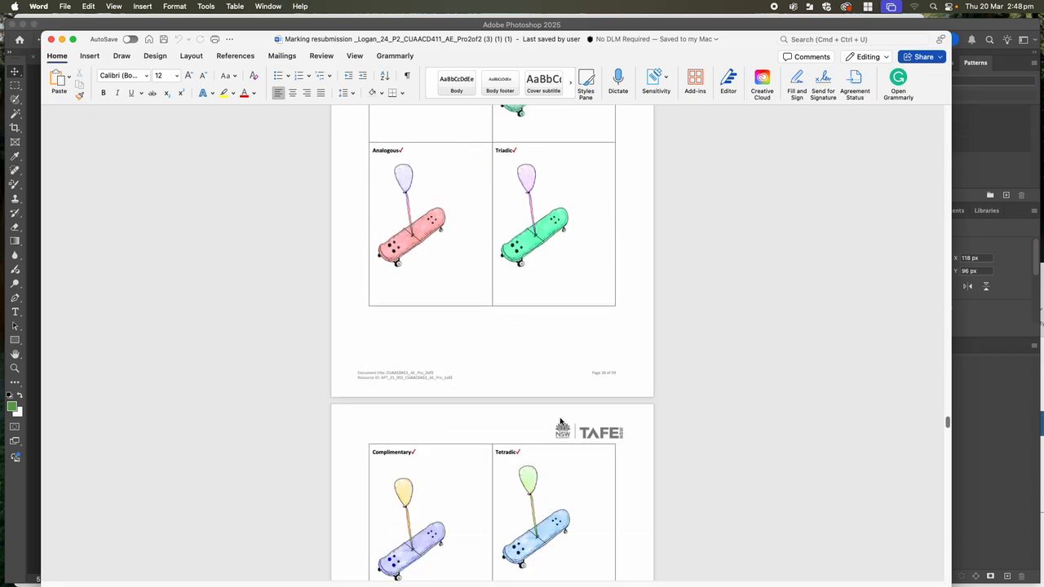
scroll(586, 414, "down", 4)
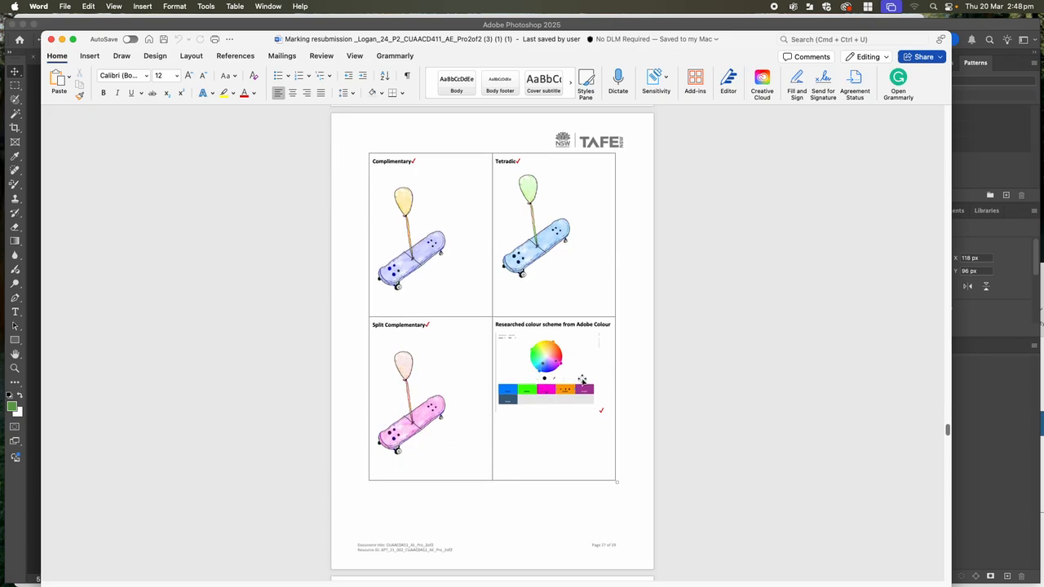
scroll(571, 269, "up", 1)
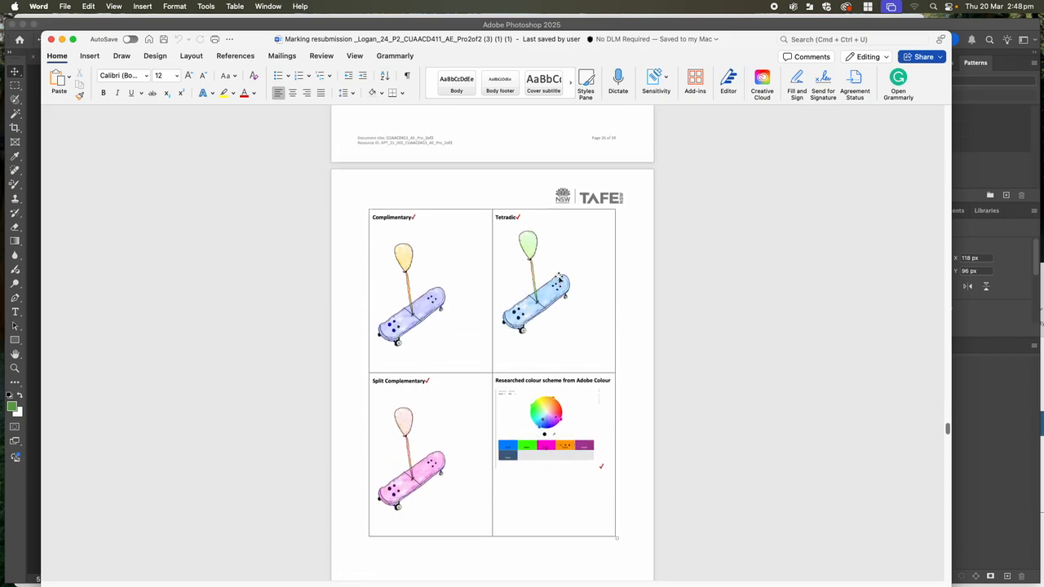
scroll(554, 305, "up", 8)
scroll(551, 308, "up", 12)
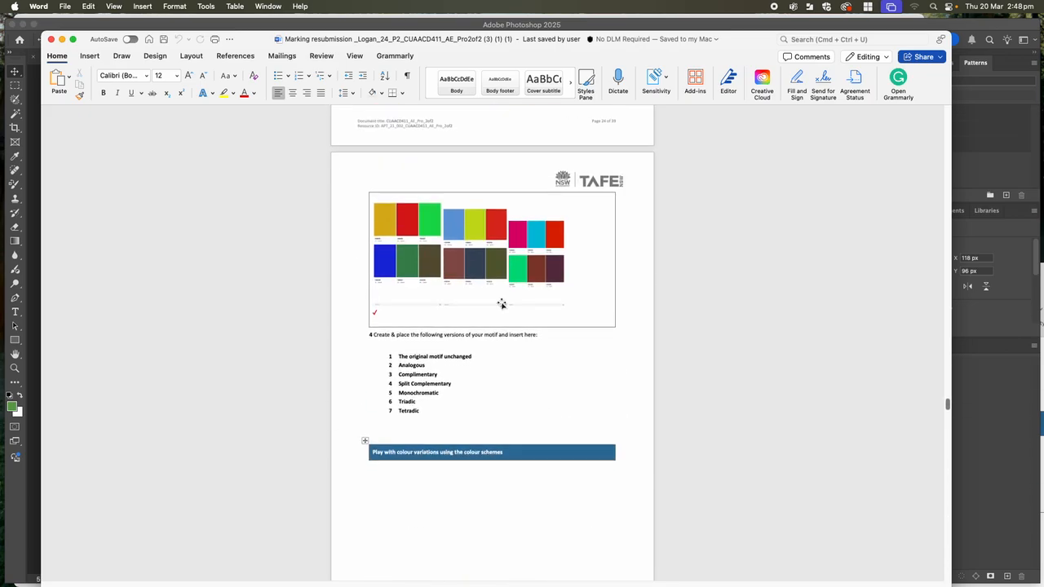
- Switch to Adobe Color in Chrome, set the harmony rule to Custom and recolour three swatches to lime green, crimson red and purple
left_click_drag(253, 41, 275, 139)
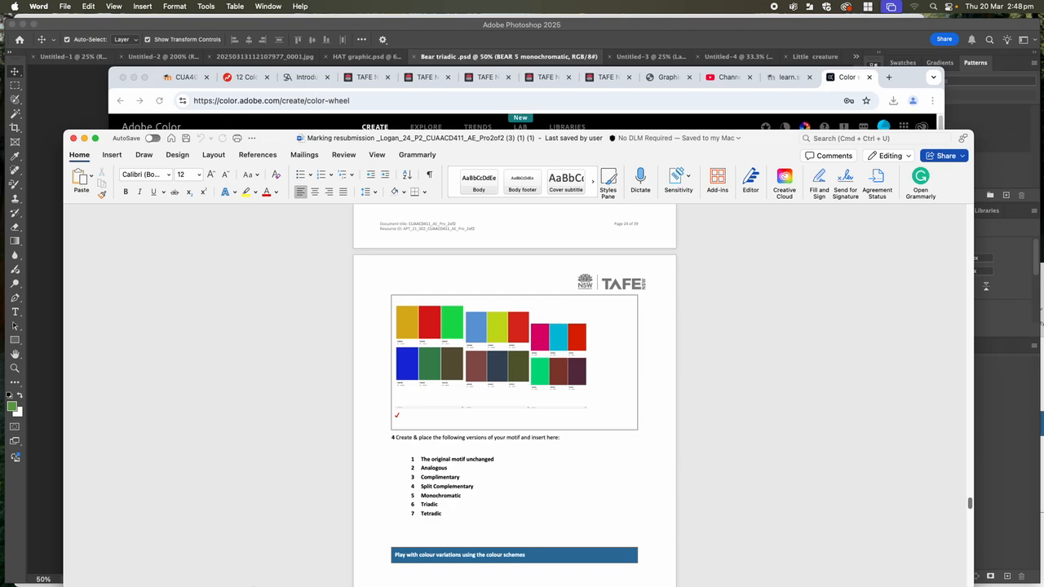
left_click(152, 562)
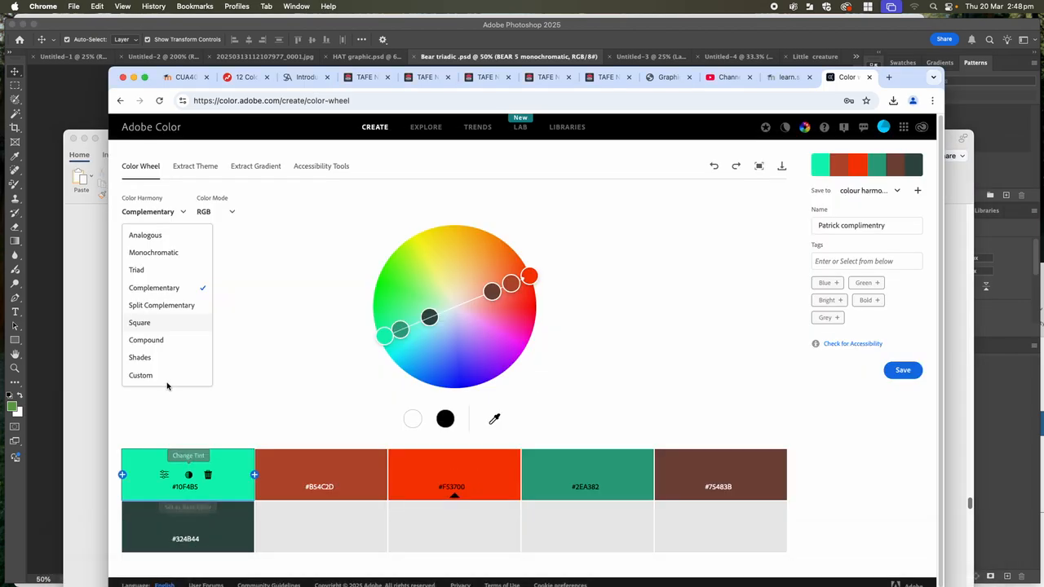
left_click(142, 375)
left_click_drag(386, 337, 414, 267)
left_click_drag(539, 282, 532, 317)
left_click_drag(401, 331, 476, 332)
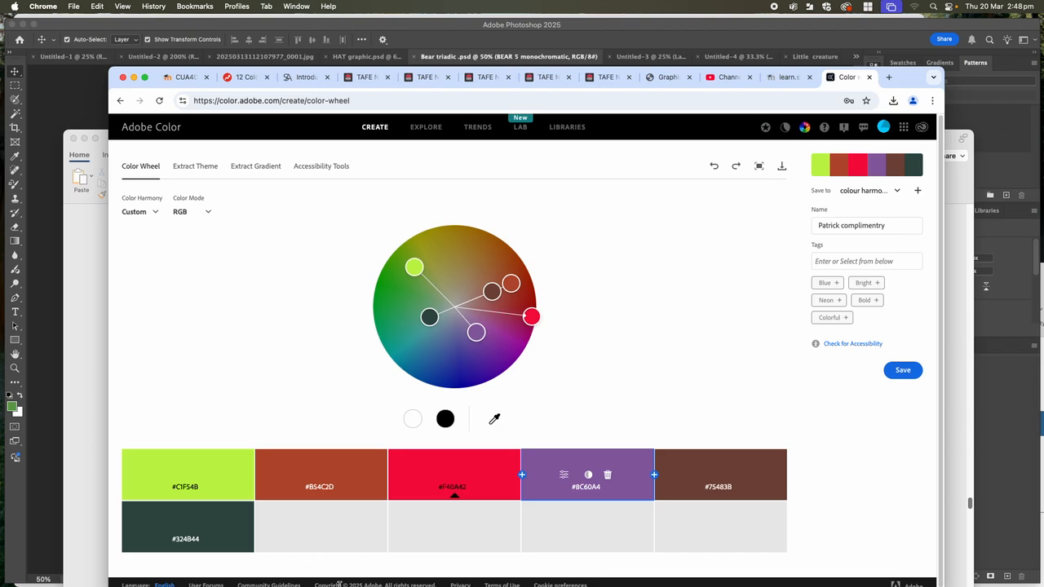
- Switch back to the Bear triadic document in Photoshop
mouse_move(336, 575)
left_click(303, 563)
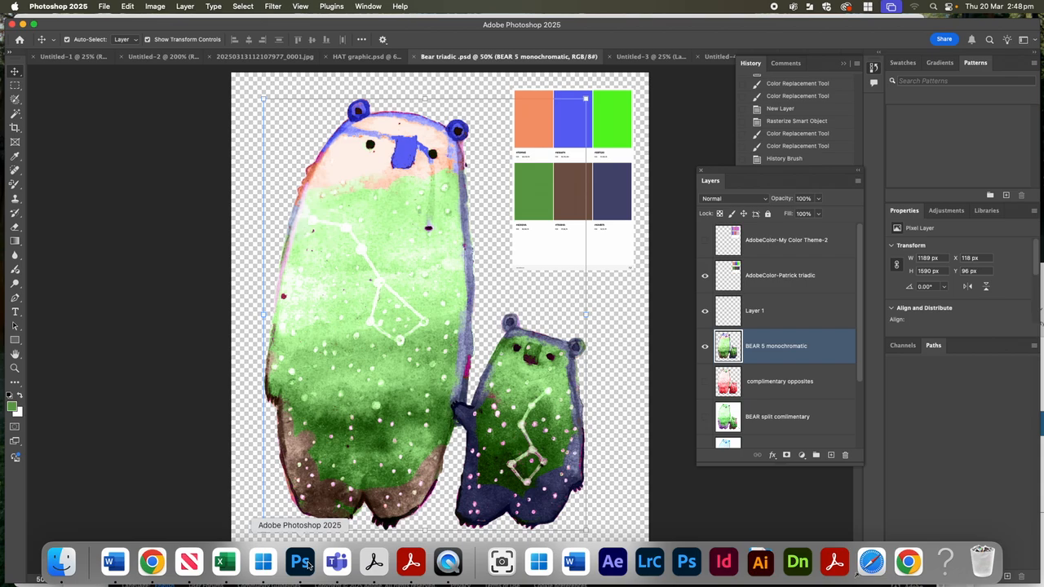